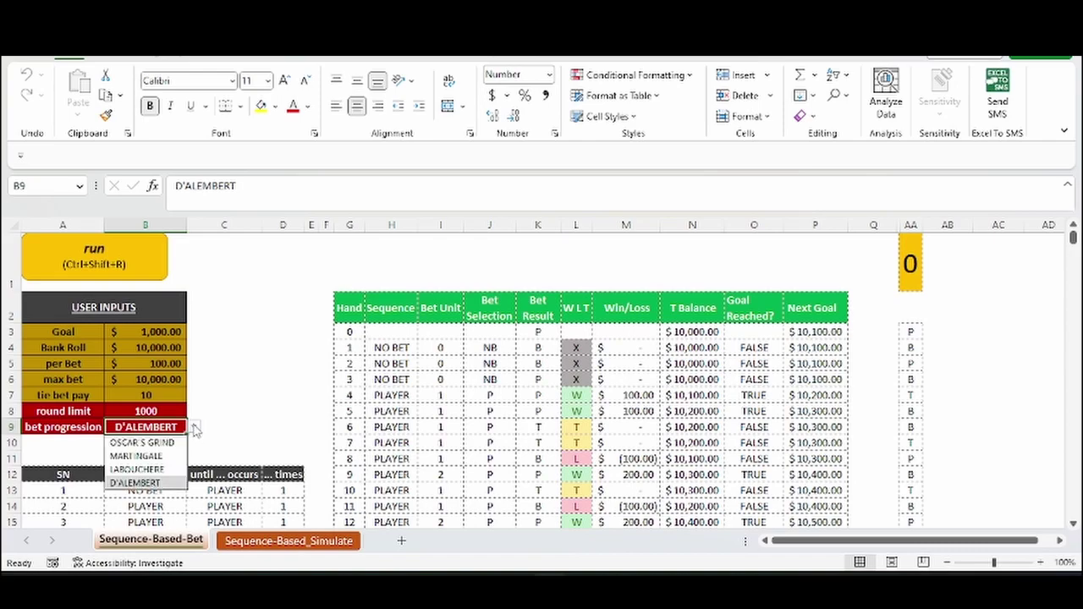
# Look over the bet progression choices and the betting sequence table beneath the user inputs.
pyautogui.click(194, 430)
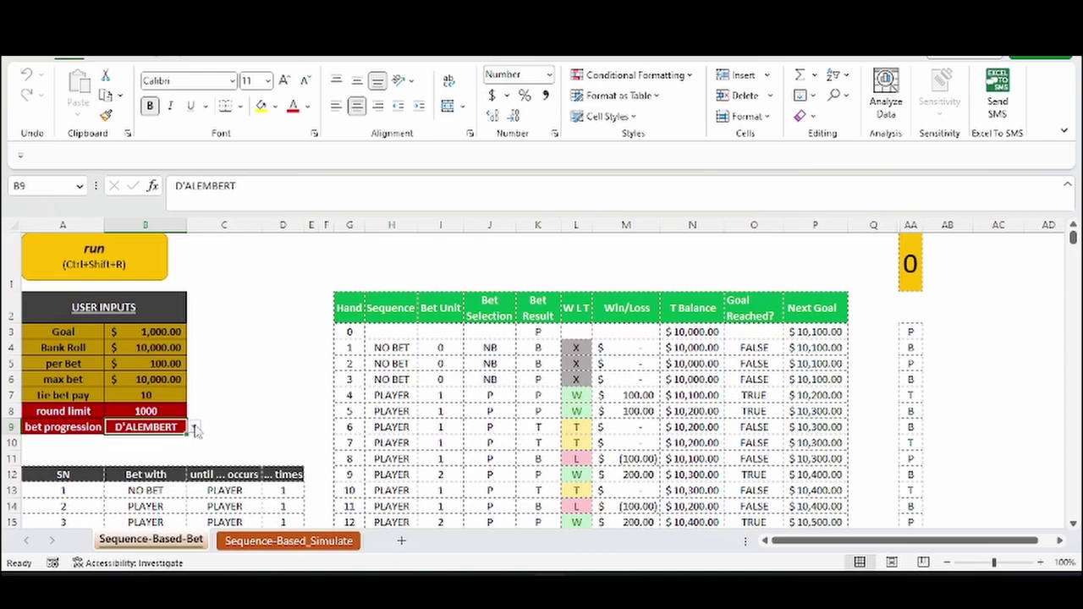
pyautogui.scroll(-1, 194, 430)
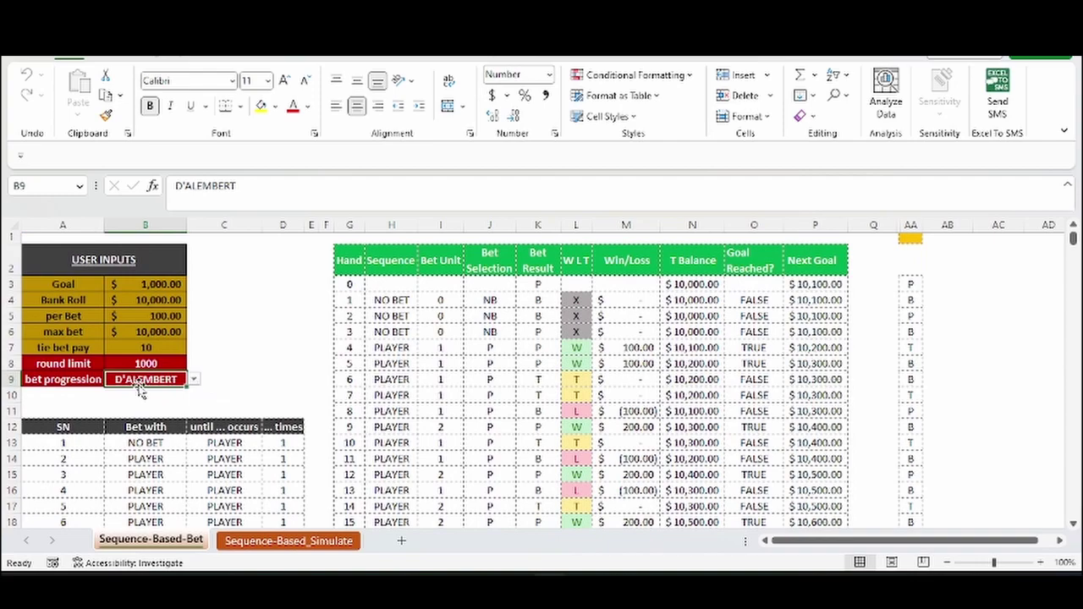
pyautogui.scroll(-1, 174, 382)
pyautogui.scroll(-2, 197, 354)
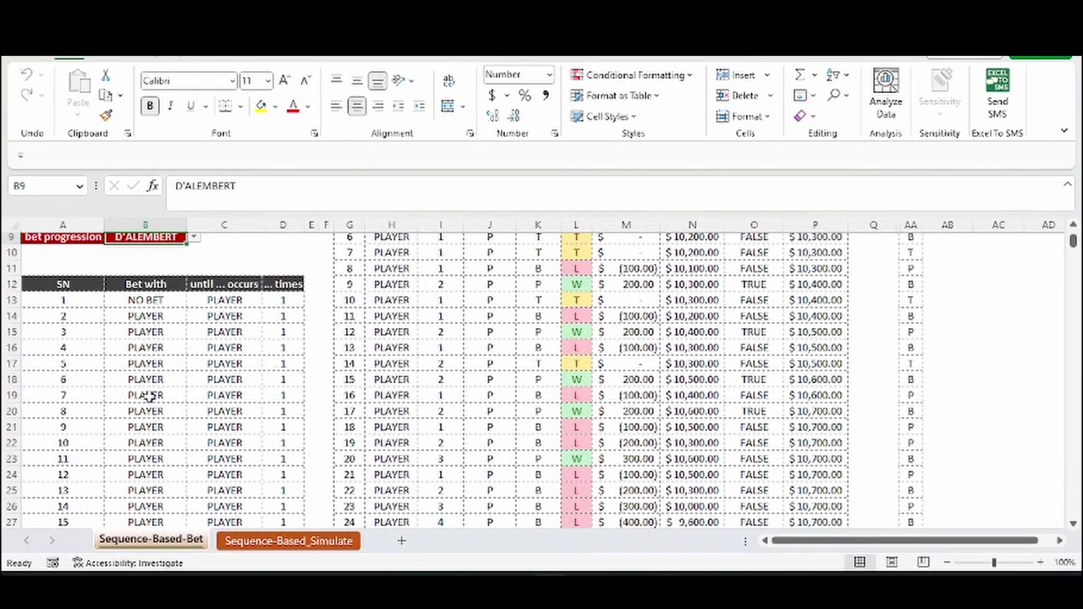
pyautogui.scroll(-7, 211, 357)
pyautogui.scroll(9, 217, 361)
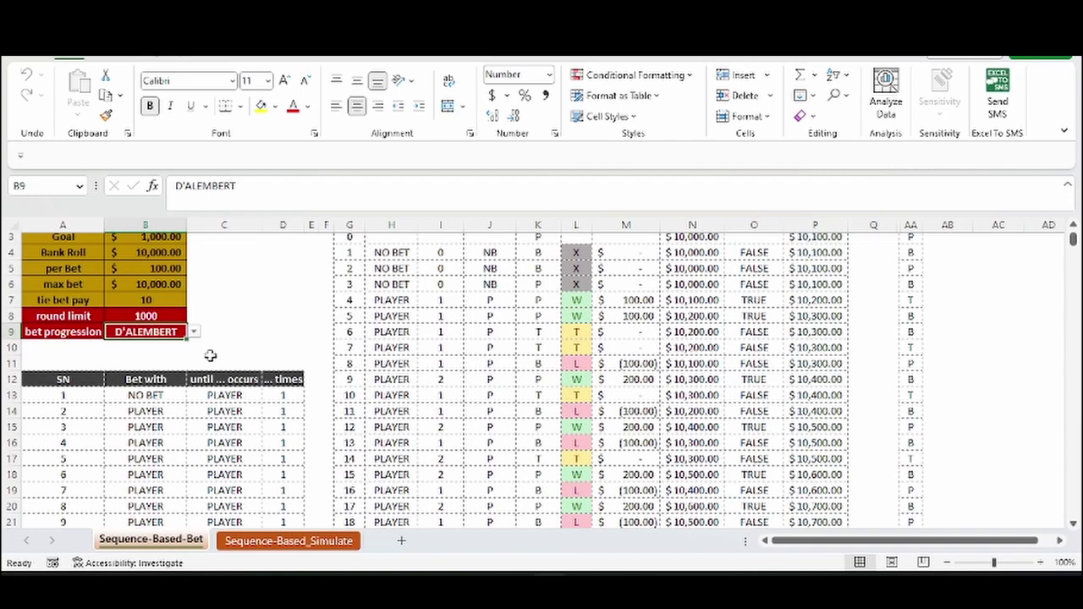
pyautogui.scroll(1, 214, 359)
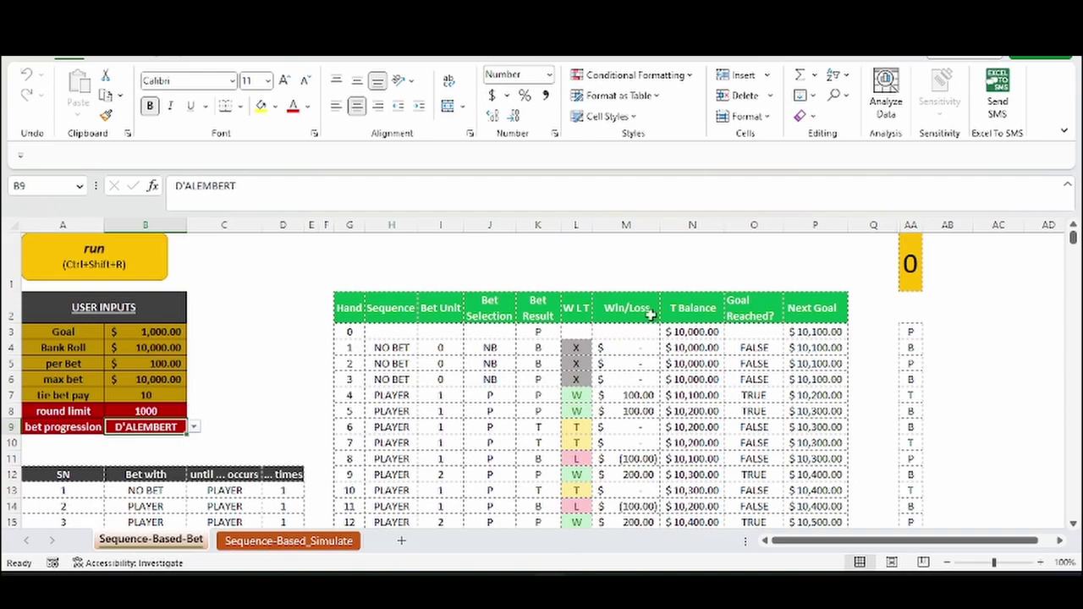
# Examine how the T Balance and Next Goal values in the results table relate to the Goal input.
pyautogui.click(682, 333)
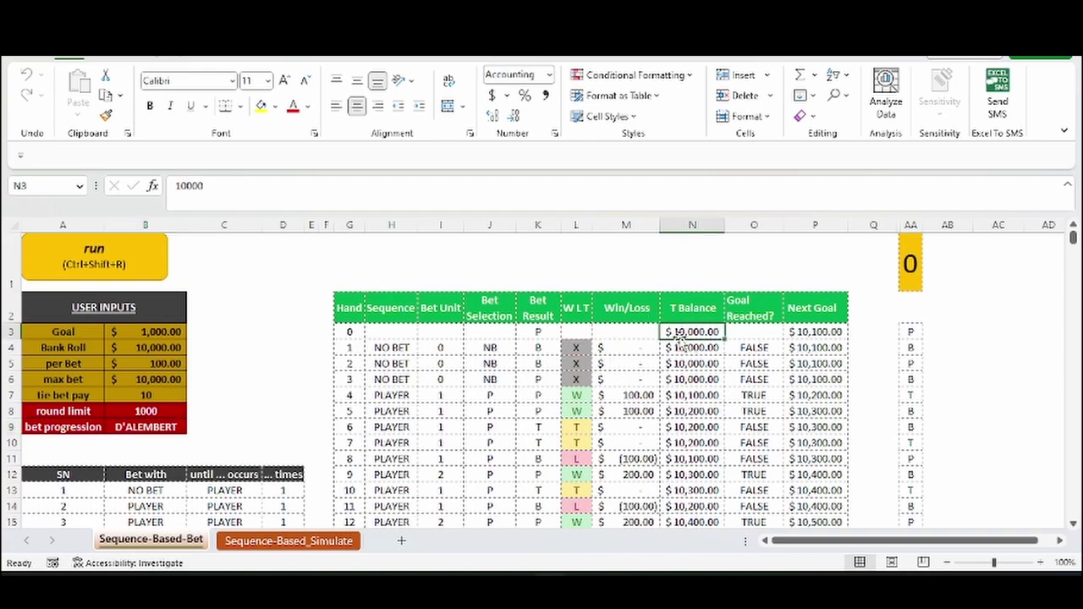
pyautogui.click(806, 333)
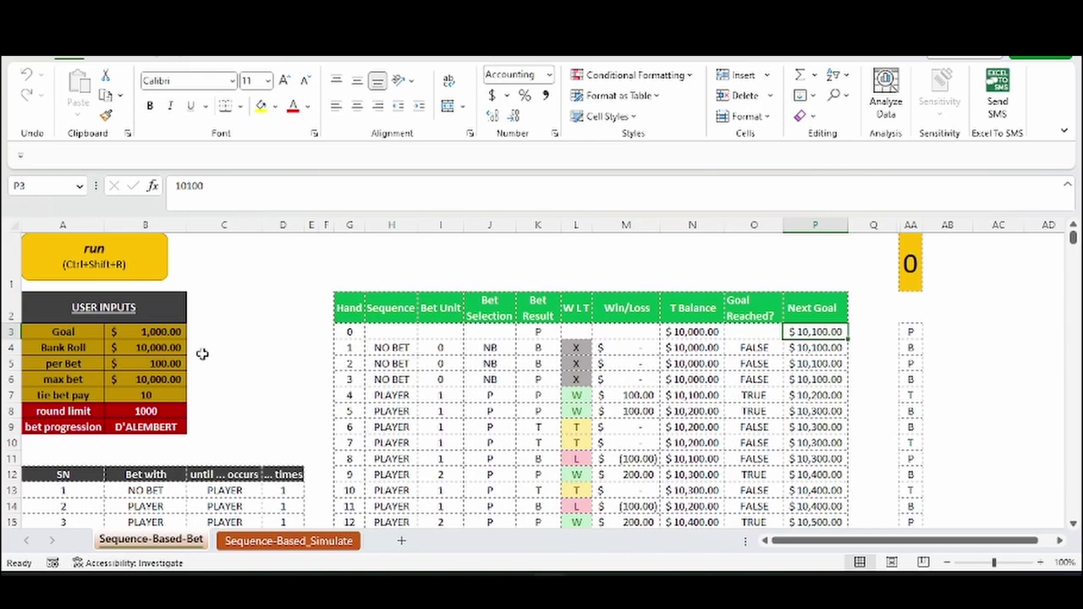
pyautogui.click(175, 332)
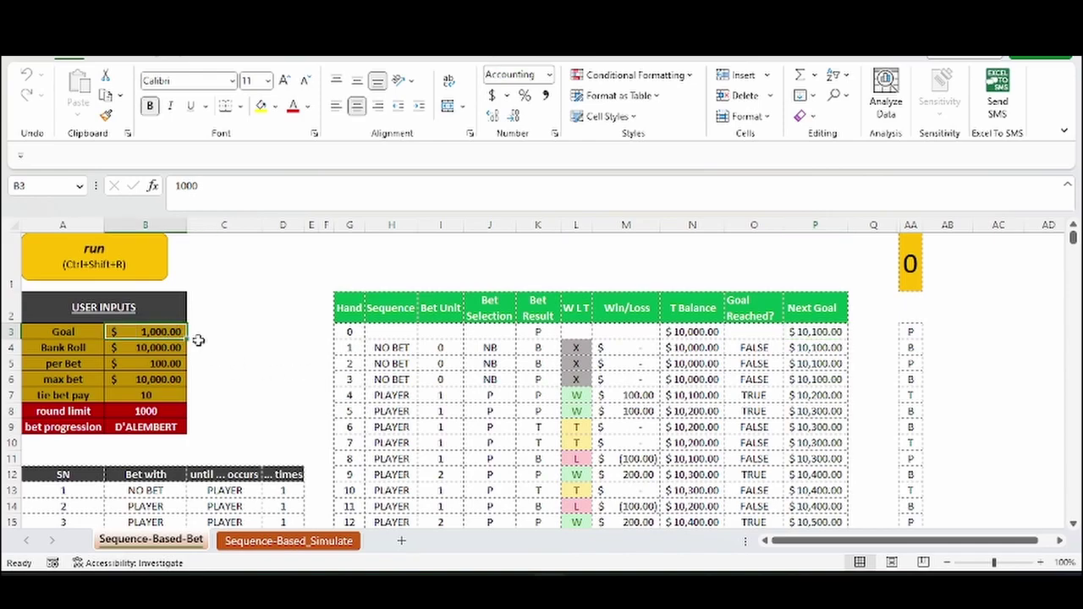
pyautogui.click(813, 332)
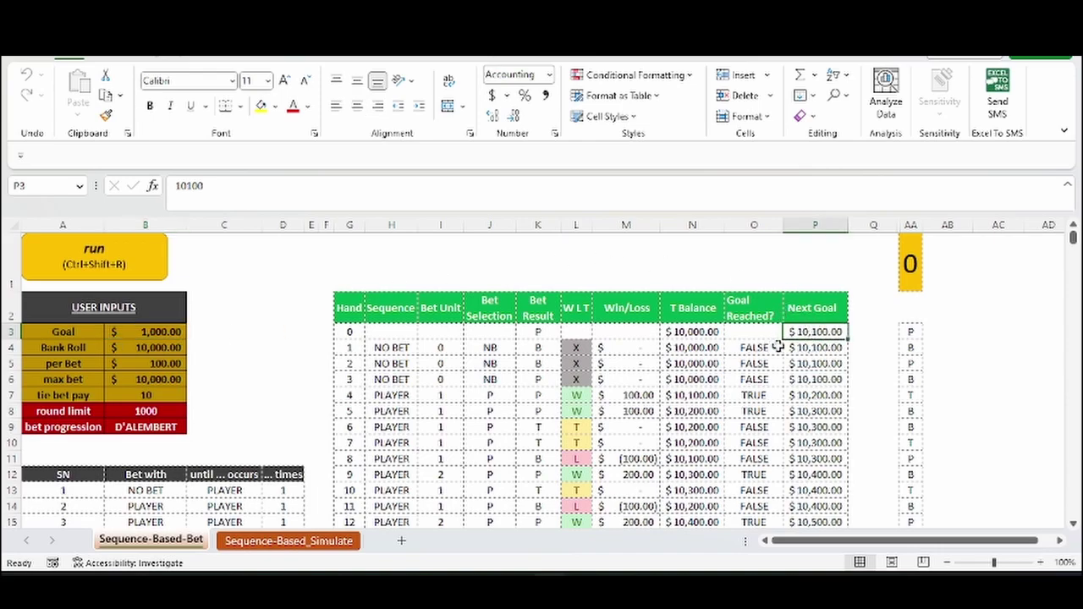
pyautogui.click(802, 395)
pyautogui.click(828, 331)
pyautogui.click(803, 392)
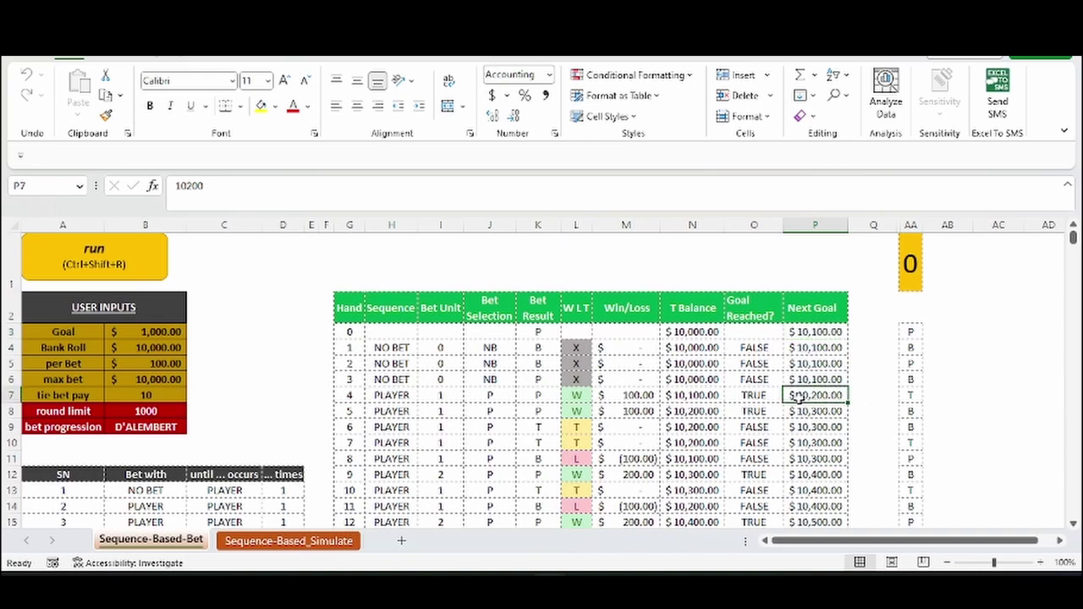
# Set the max bet in the user inputs to 5000.
pyautogui.click(136, 330)
pyautogui.click(160, 349)
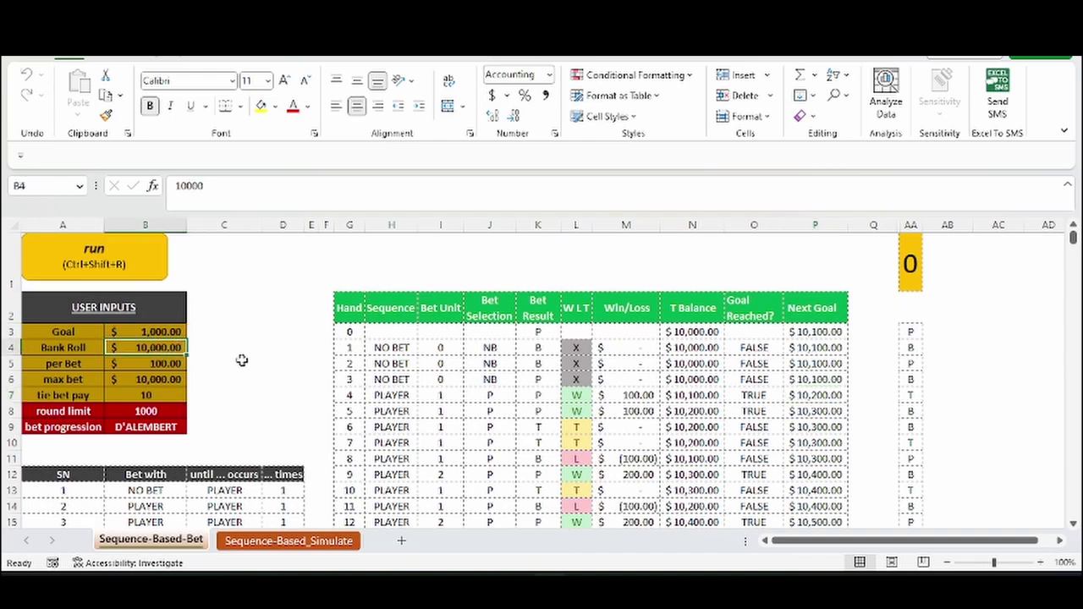
pyautogui.click(159, 366)
pyautogui.click(173, 377)
pyautogui.write('5000')
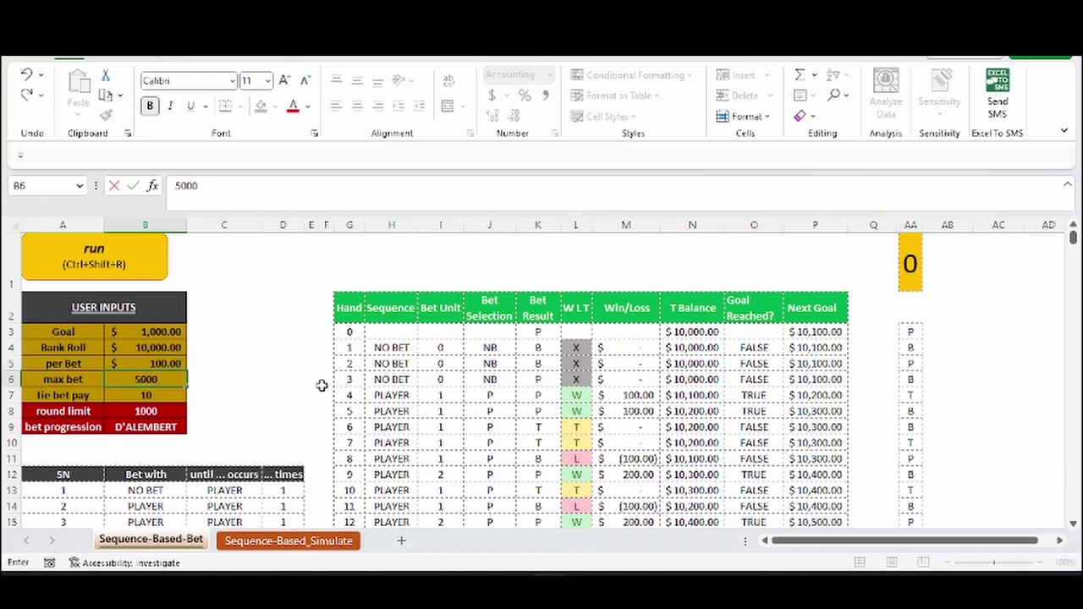
pyautogui.press('Return')
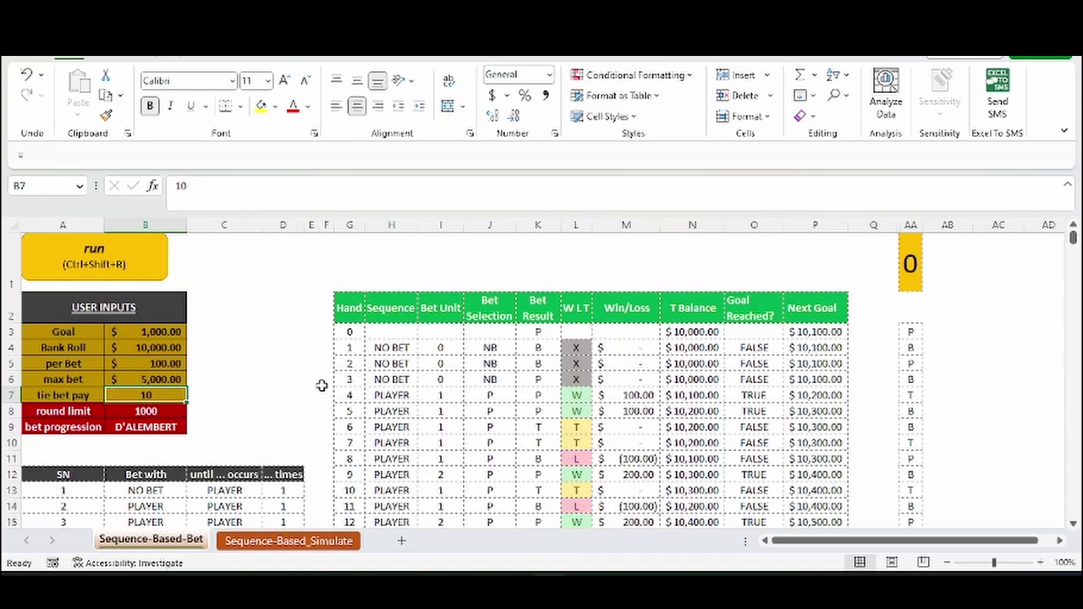
# Set the tie bet pay to 8 and the round limit to 75 in the user inputs.
pyautogui.write('8')
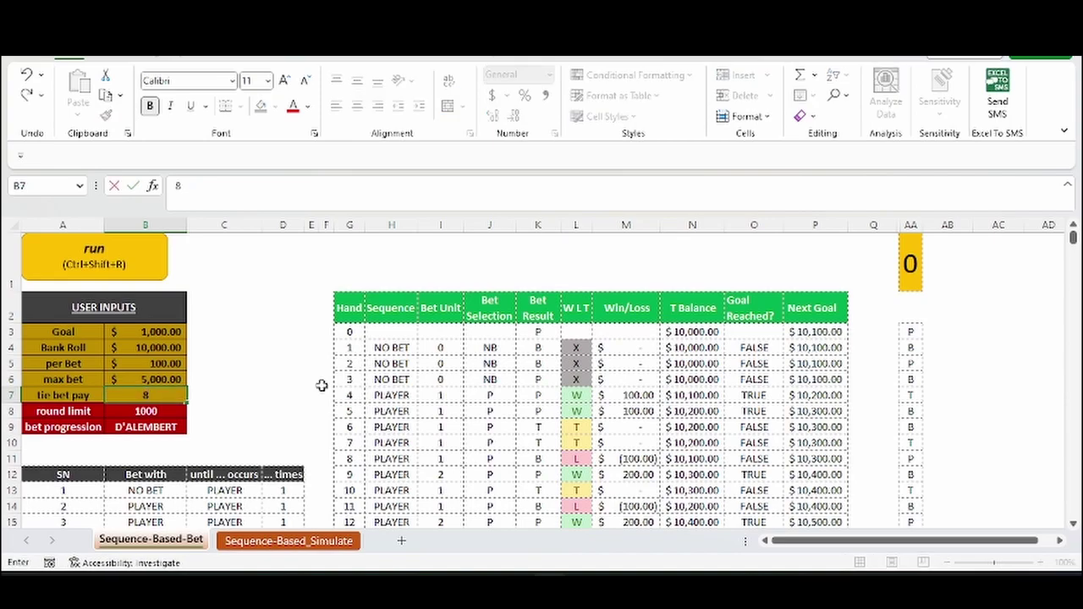
pyautogui.press('Return')
pyautogui.write('75')
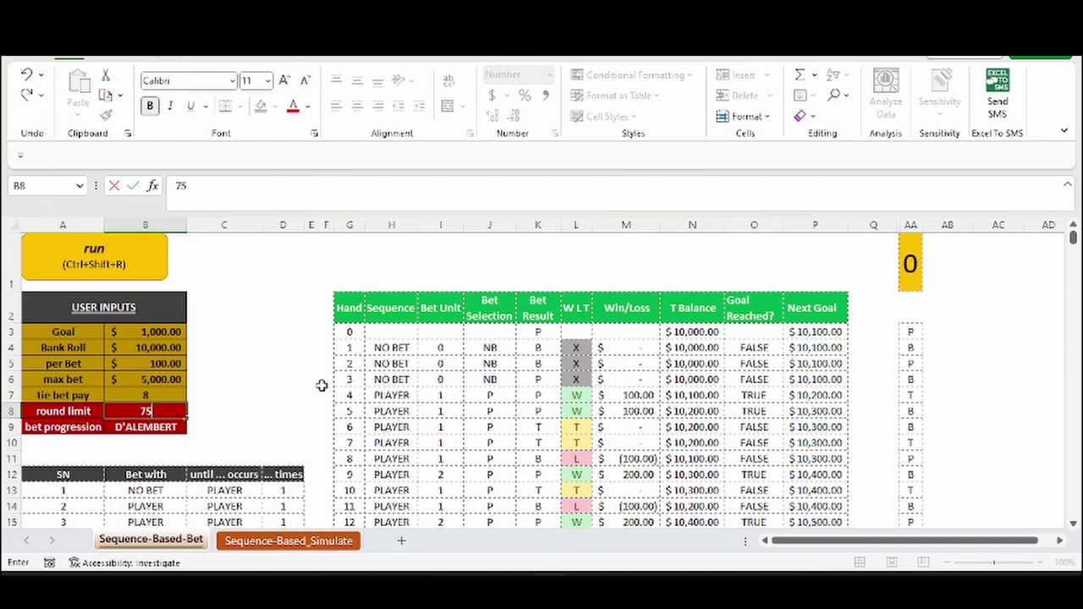
pyautogui.press('Return')
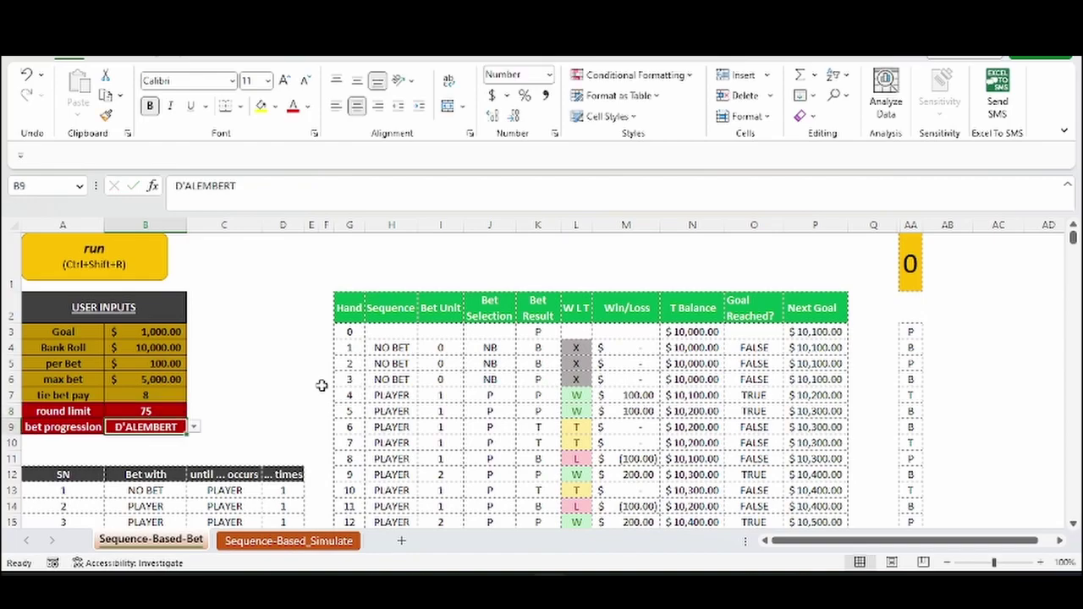
# Set sequence row 1 to bet with SAME until OPPOSITE occurs 3 times.
pyautogui.scroll(-1, 214, 408)
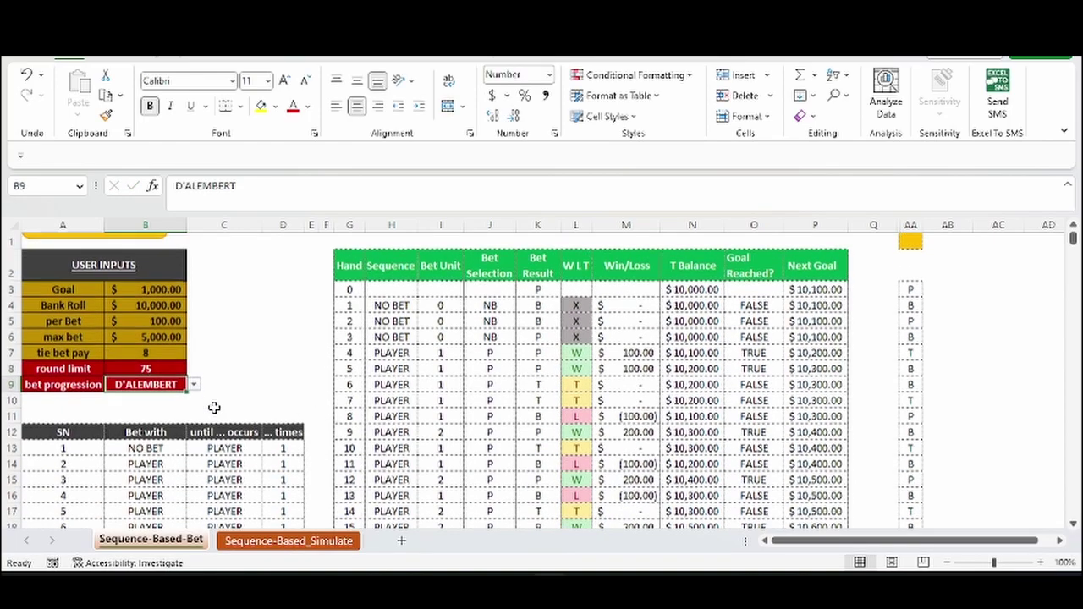
pyautogui.click(156, 446)
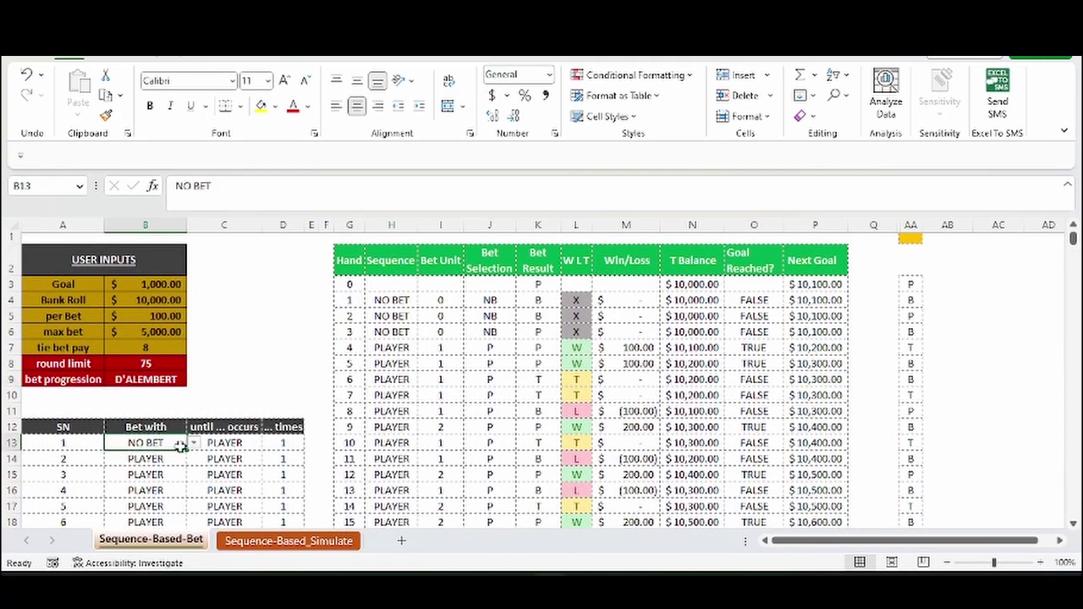
pyautogui.click(194, 443)
pyautogui.click(167, 459)
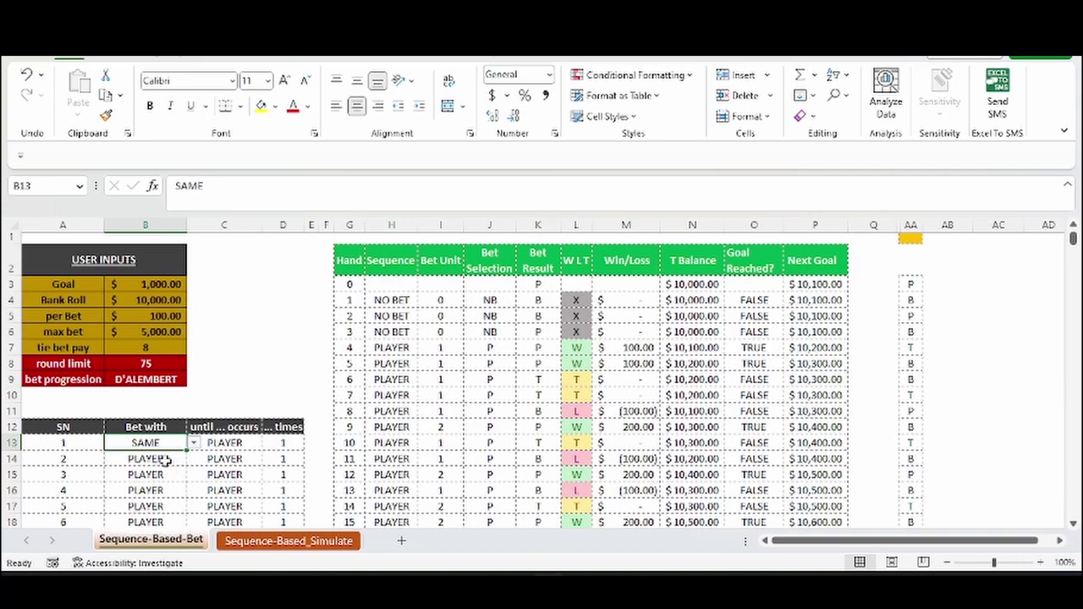
pyautogui.click(235, 445)
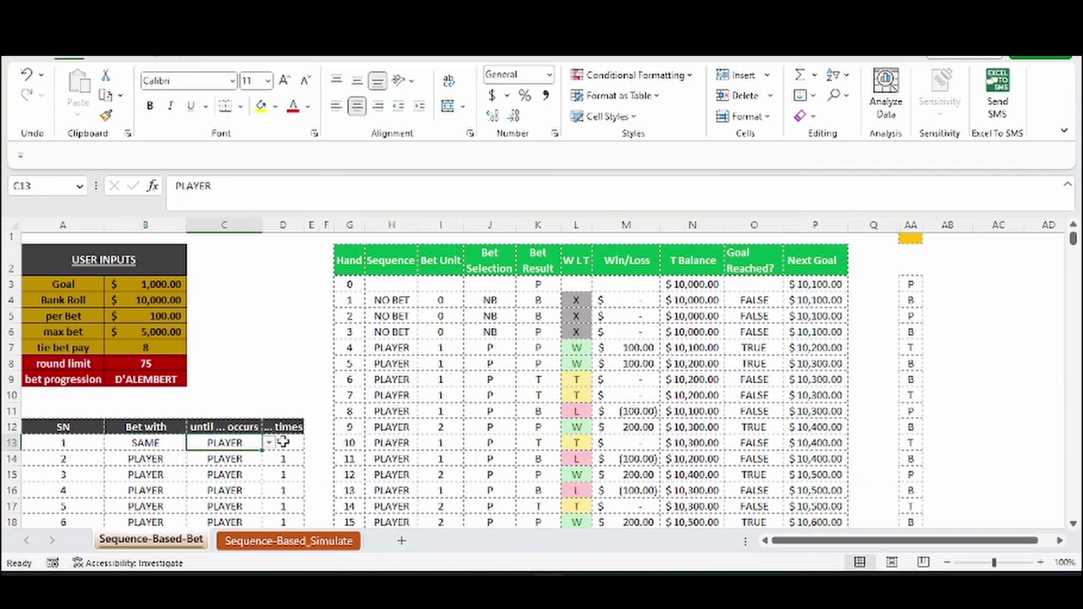
pyautogui.click(269, 445)
pyautogui.click(211, 472)
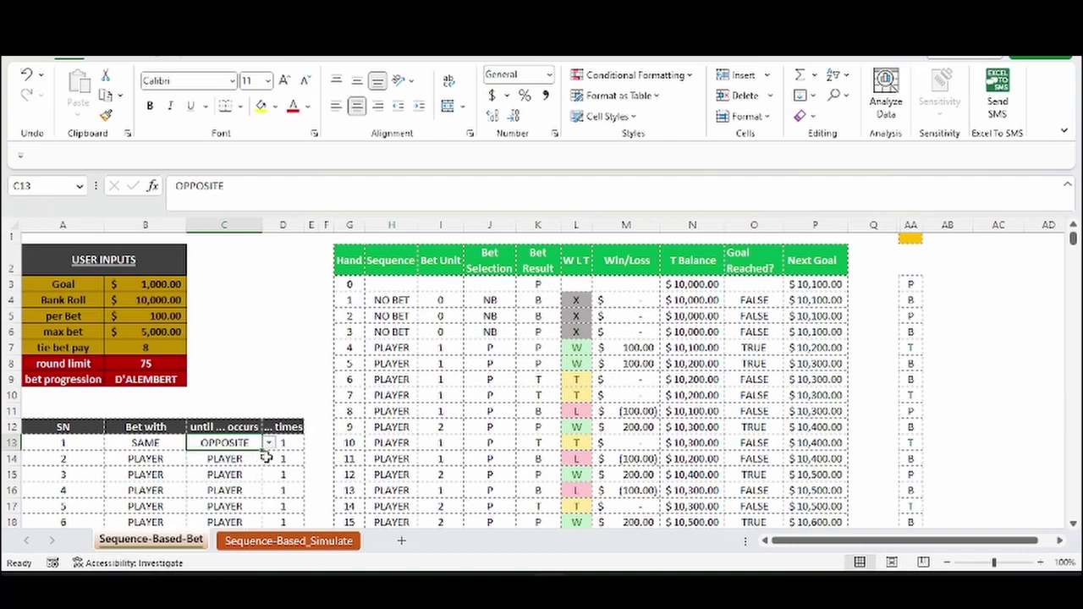
pyautogui.click(286, 445)
pyautogui.write('3')
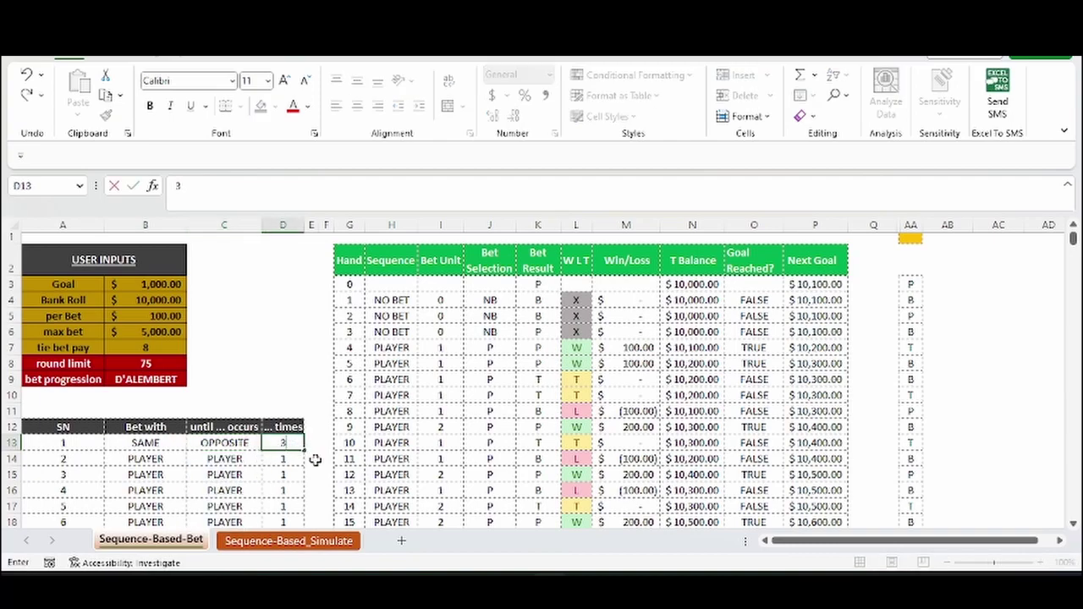
# Set sequence row 2 to NO BET until SAME occurs 2 times.
pyautogui.click(154, 462)
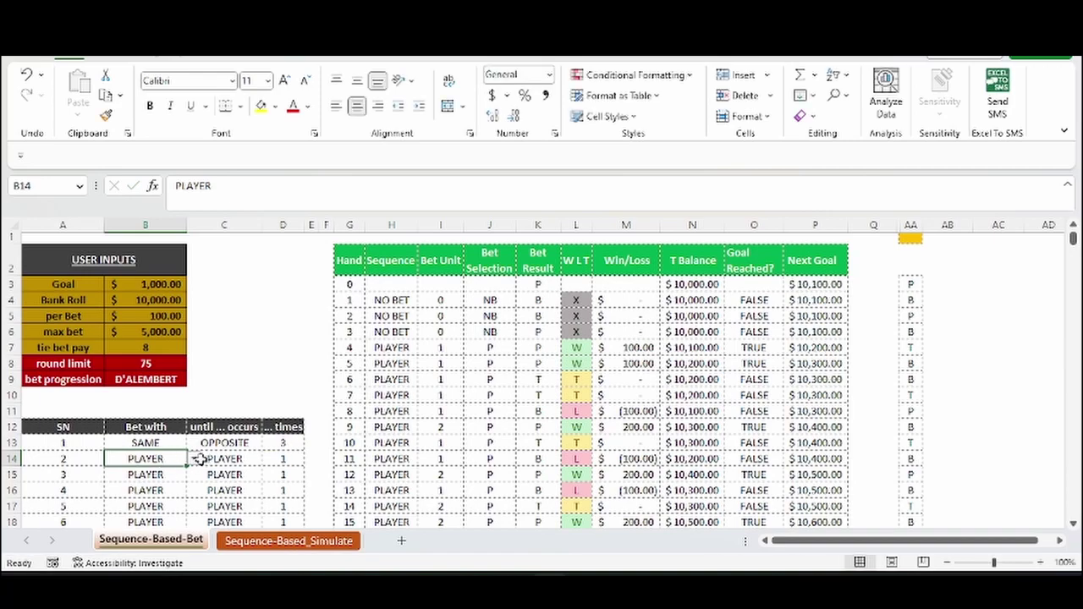
pyautogui.click(193, 459)
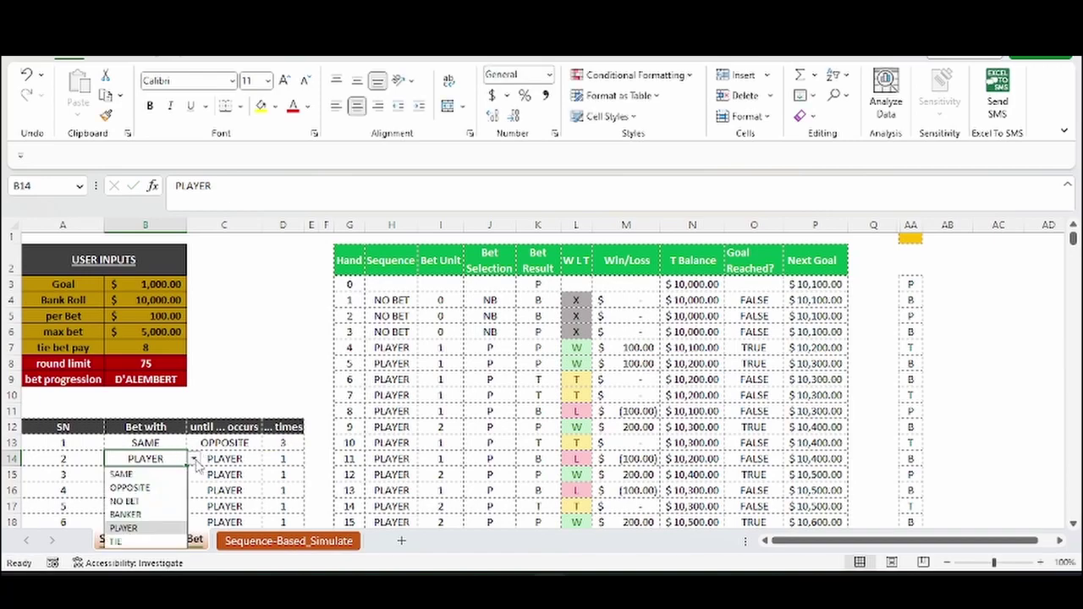
pyautogui.click(170, 501)
pyautogui.click(235, 465)
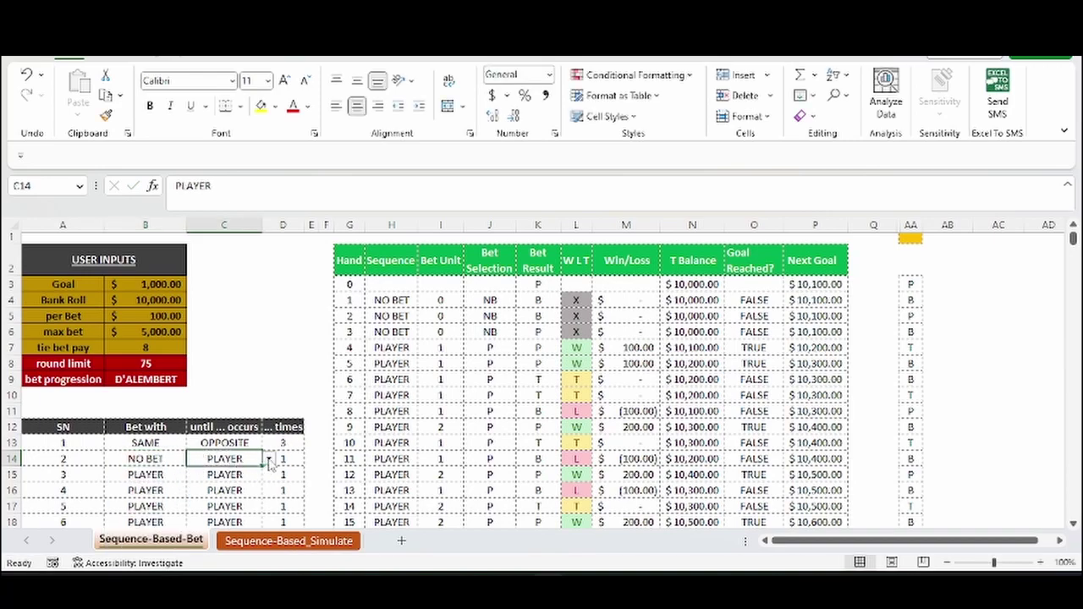
pyautogui.click(269, 459)
pyautogui.click(237, 475)
pyautogui.click(283, 459)
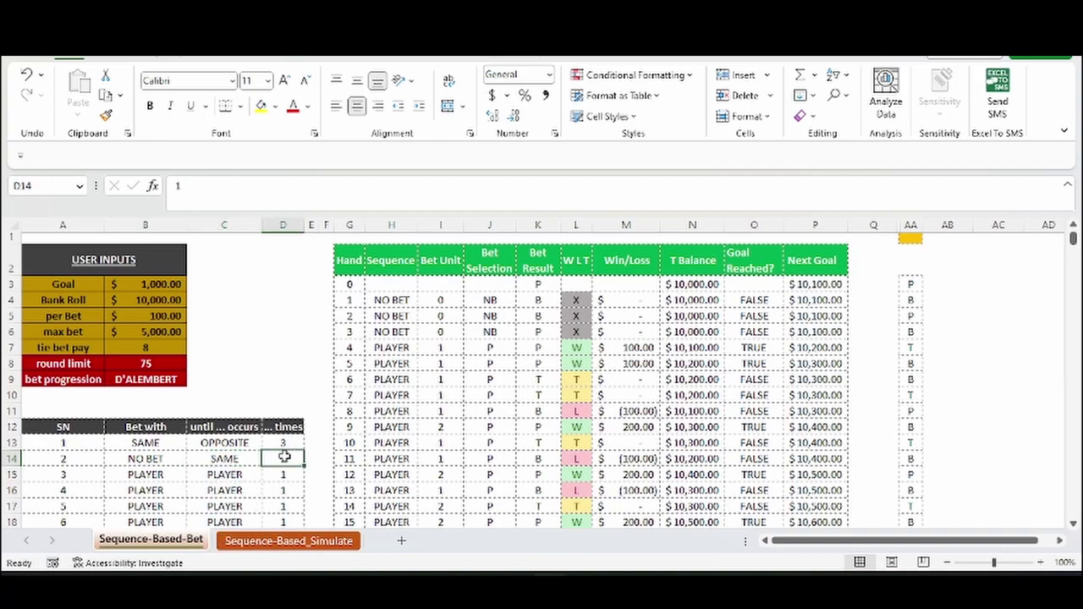
pyautogui.write('2')
pyautogui.click(282, 395)
pyautogui.moveTo(161, 444); pyautogui.dragTo(265, 455)
pyautogui.hotkey('ctrl', 'c')
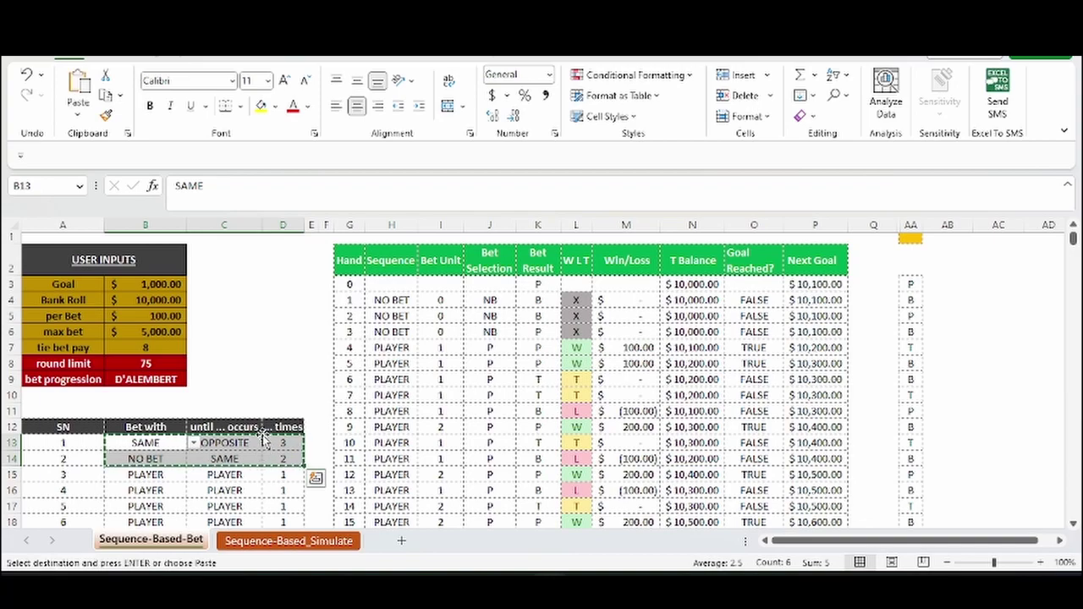
pyautogui.scroll(-3, 254, 423)
pyautogui.click(159, 333)
pyautogui.write('v')
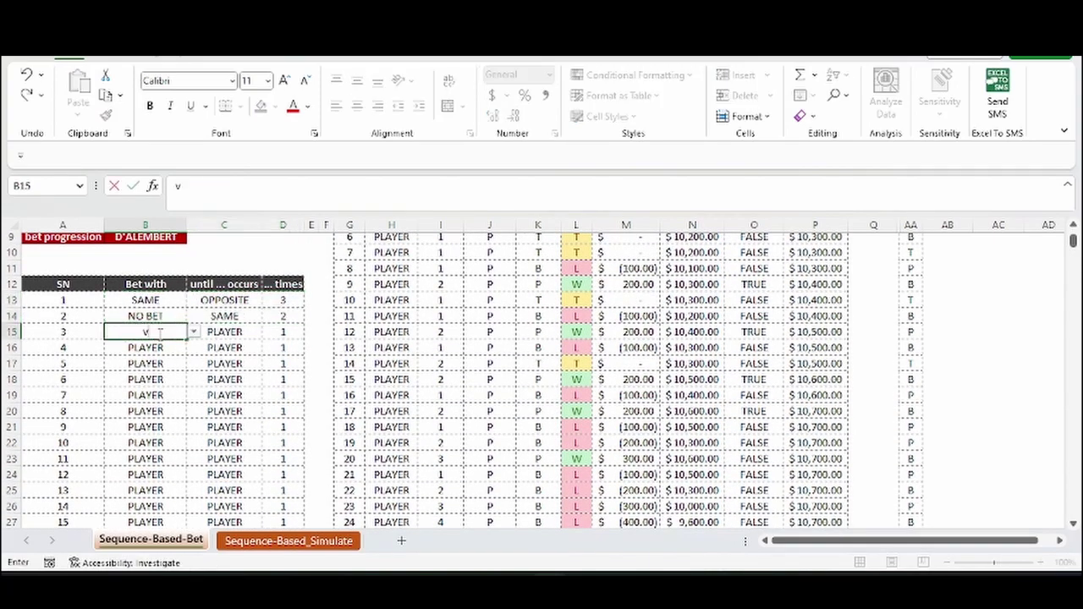
pyautogui.press('Escape')
pyautogui.hotkey('alt', 'Down')
pyautogui.press('Escape')
pyautogui.click(223, 344)
pyautogui.click(154, 330)
# Copy the betting rules of sequence rows 1 and 2 and paste them repeatedly over rows 3 to 16.
pyautogui.moveTo(152, 300); pyautogui.dragTo(282, 316)
pyautogui.hotkey('ctrl', 'c')
pyautogui.click(139, 331)
pyautogui.hotkey('ctrl', 'v')
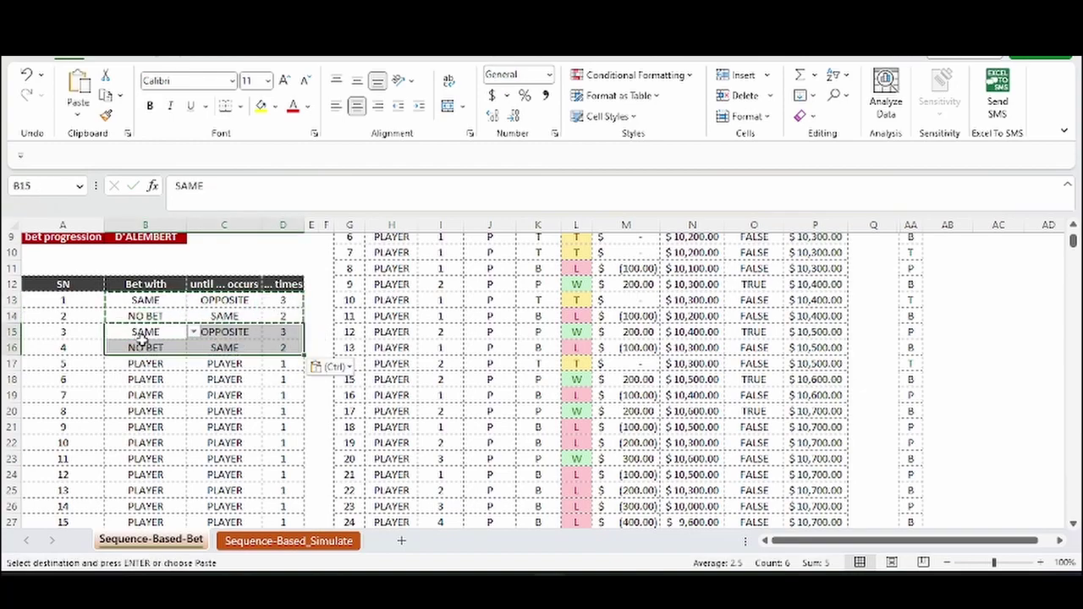
pyautogui.click(150, 363)
pyautogui.hotkey('ctrl', 'v')
pyautogui.click(146, 396)
pyautogui.hotkey('ctrl', 'v')
pyautogui.click(146, 427)
pyautogui.hotkey('ctrl', 'v')
pyautogui.click(153, 459)
pyautogui.hotkey('ctrl', 'v')
pyautogui.click(161, 490)
pyautogui.hotkey('ctrl', 'v')
pyautogui.scroll(-2, 163, 491)
pyautogui.click(149, 429)
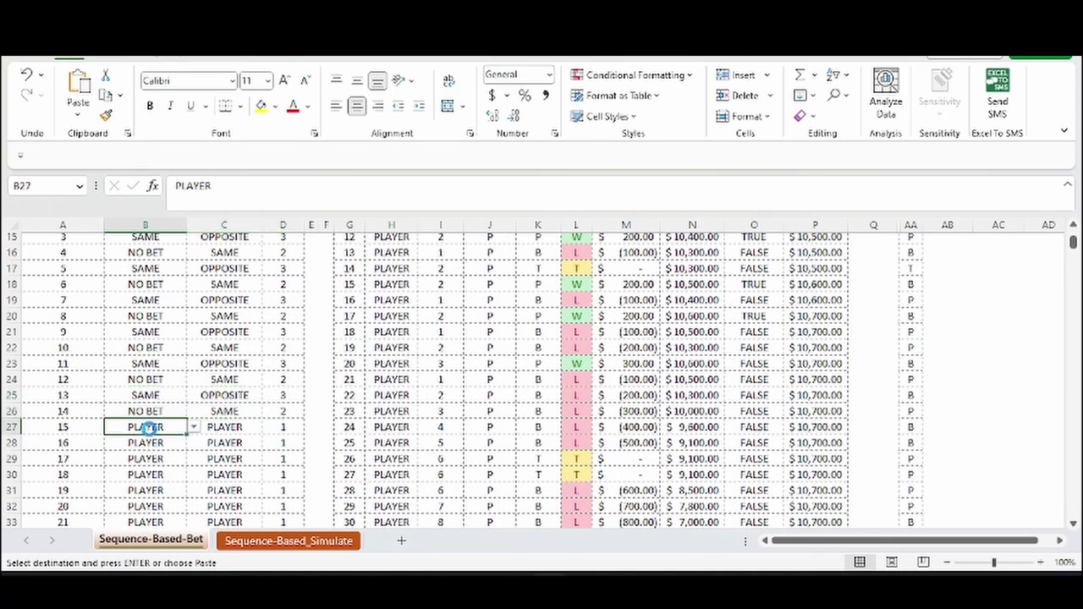
pyautogui.hotkey('ctrl', 'v')
# Set sequence row 17 to NO BET and its number of times to 10, keeping PLAYER as the occurrence.
pyautogui.click(157, 462)
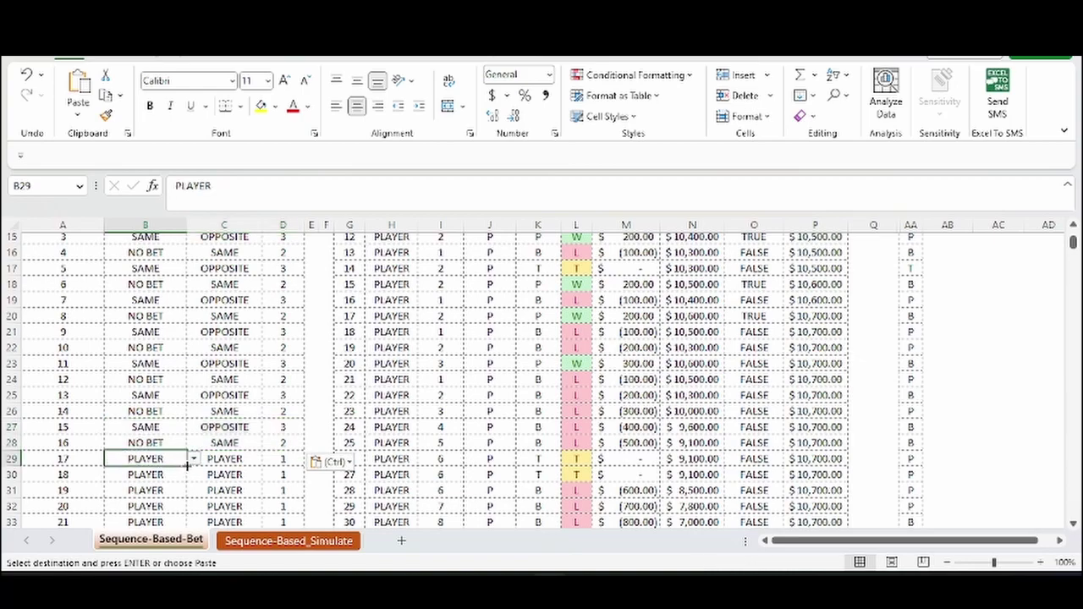
pyautogui.click(194, 459)
pyautogui.click(140, 498)
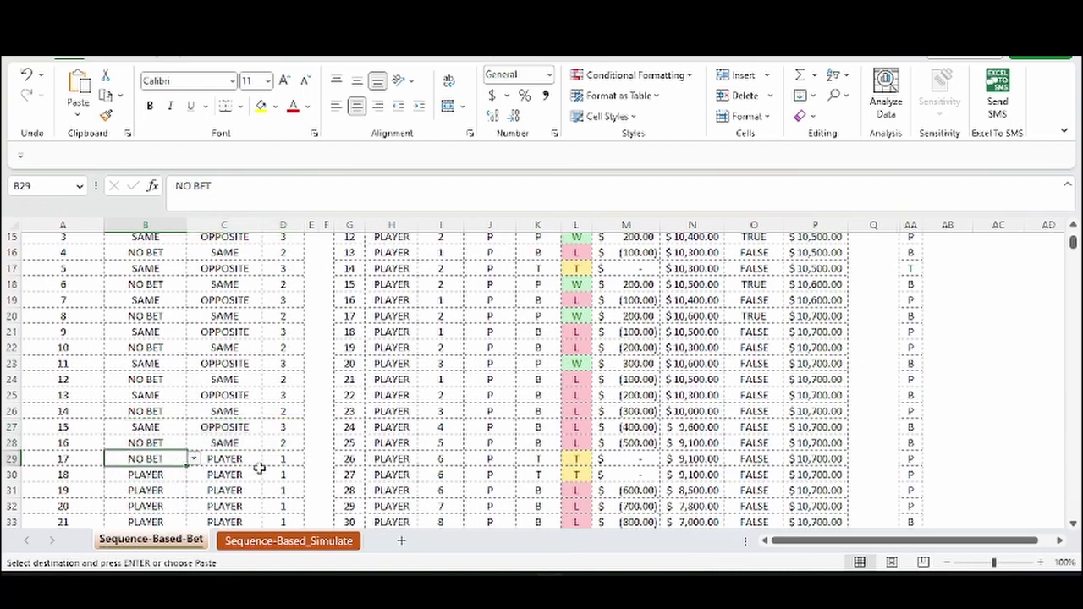
pyautogui.click(285, 461)
pyautogui.write('10')
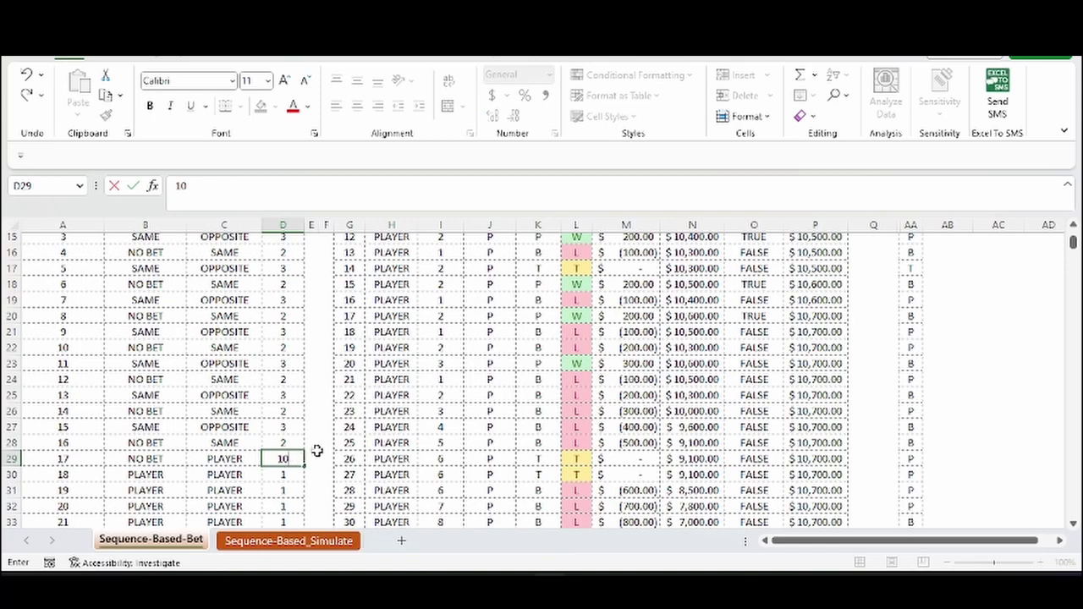
pyautogui.click(313, 455)
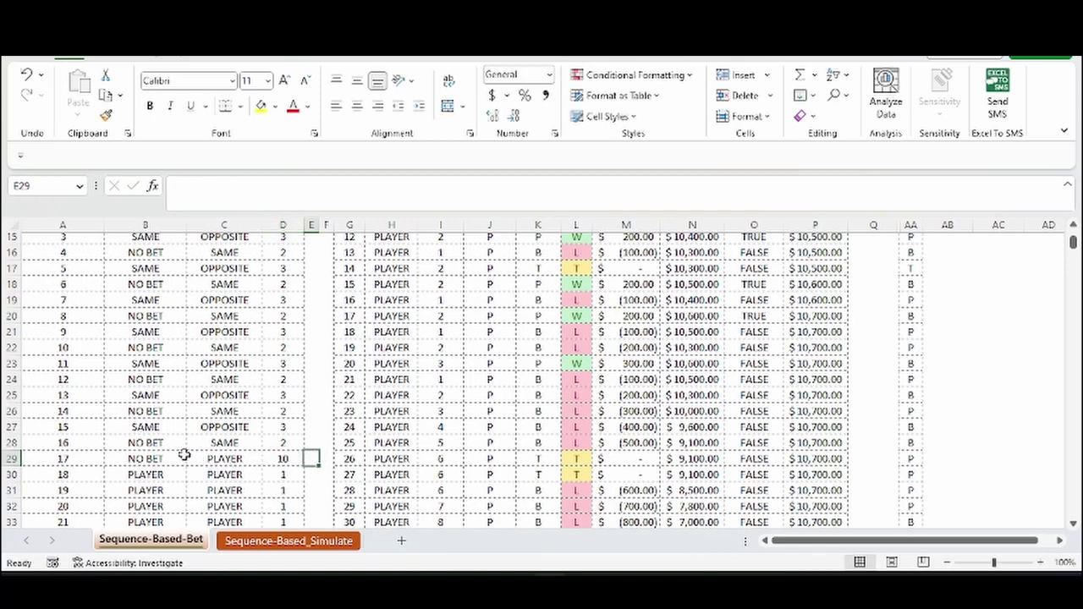
# Run the sequence-based bet simulation with the updated betting sequence and dismiss its closing message.
pyautogui.scroll(5, 181, 452)
pyautogui.click(122, 280)
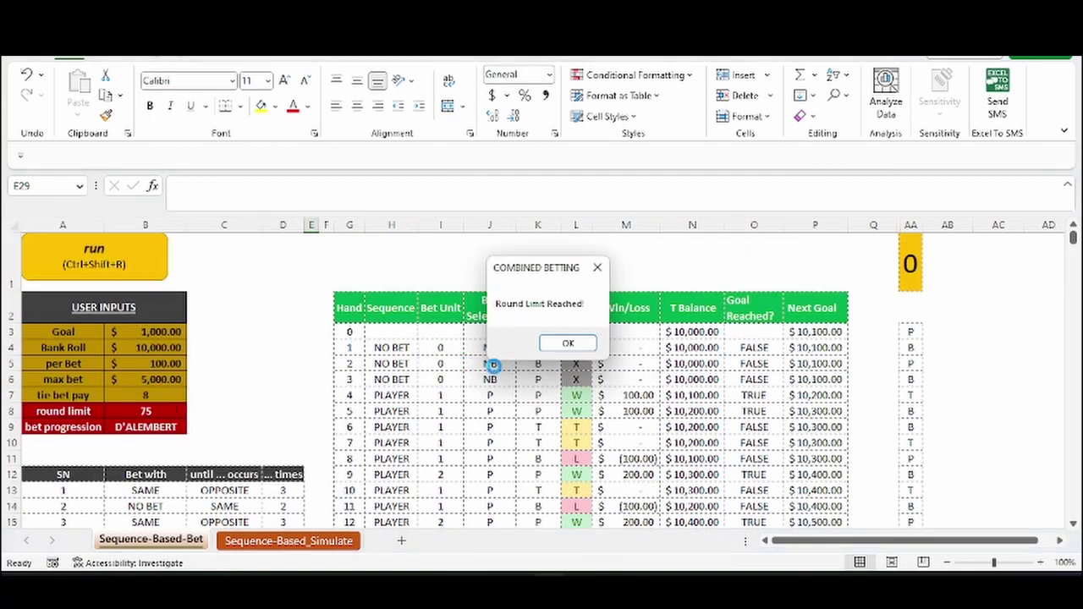
pyautogui.click(572, 344)
# Check the final hand's number and total balance in the simulation results, plus the win/loss of the last hand actually bet.
pyautogui.scroll(-16, 423, 345)
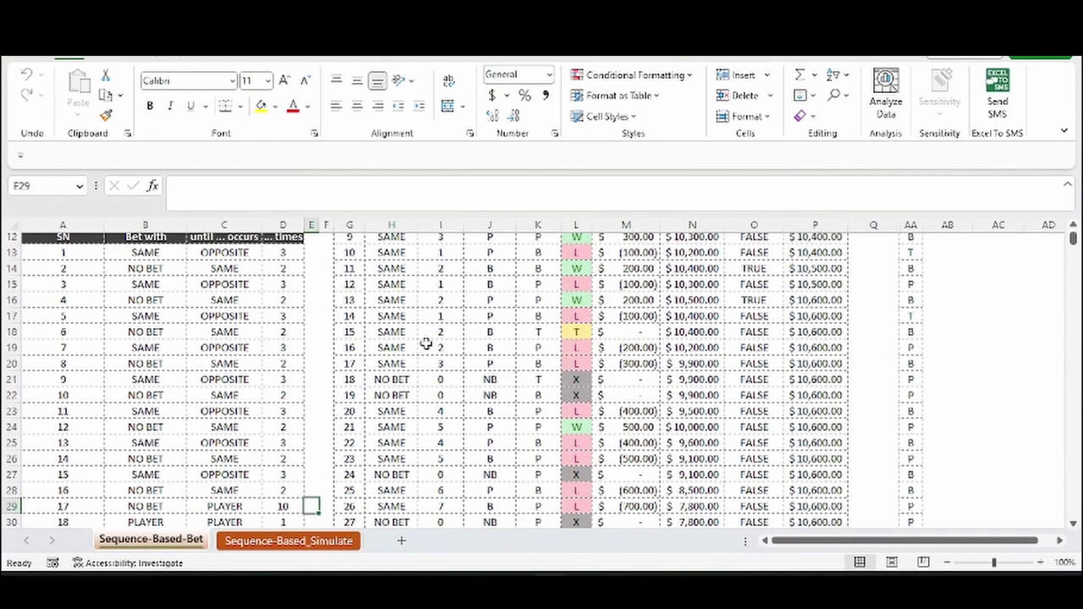
pyautogui.scroll(-8, 412, 352)
pyautogui.click(340, 331)
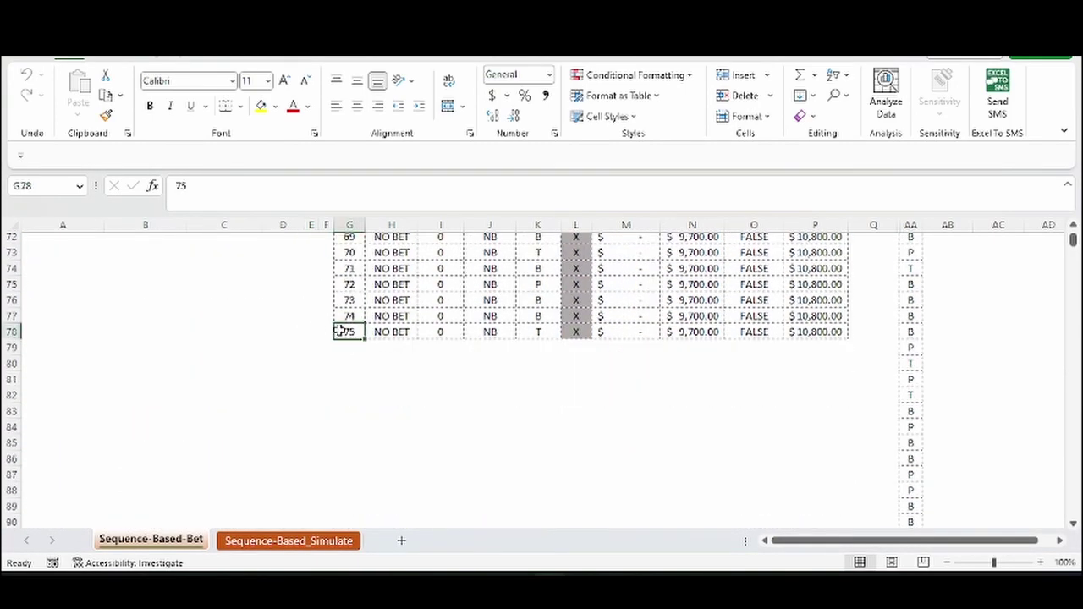
pyautogui.click(683, 334)
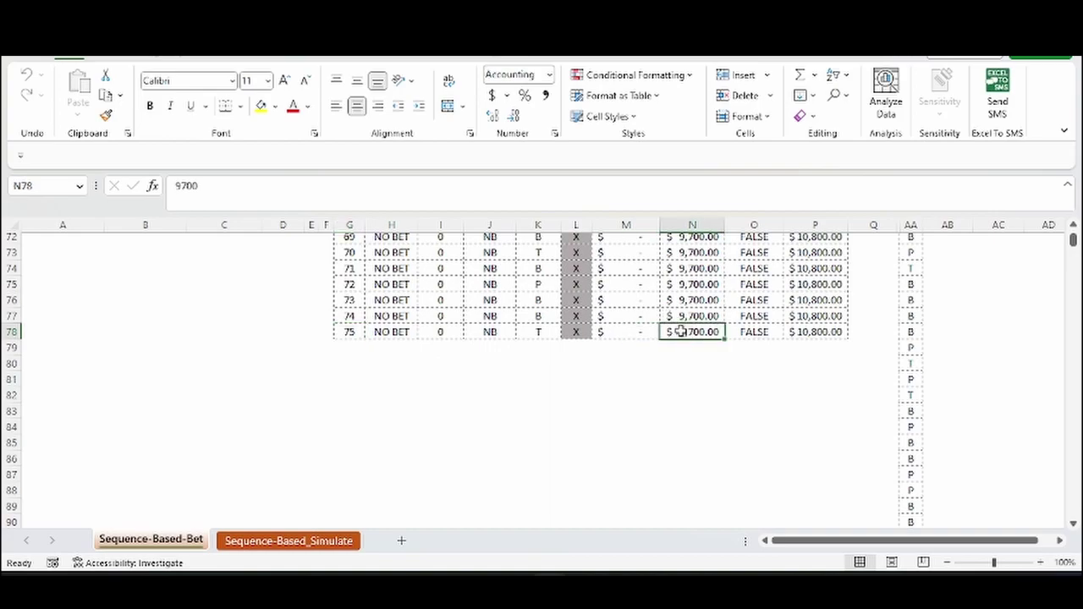
pyautogui.scroll(5, 673, 346)
pyautogui.click(626, 378)
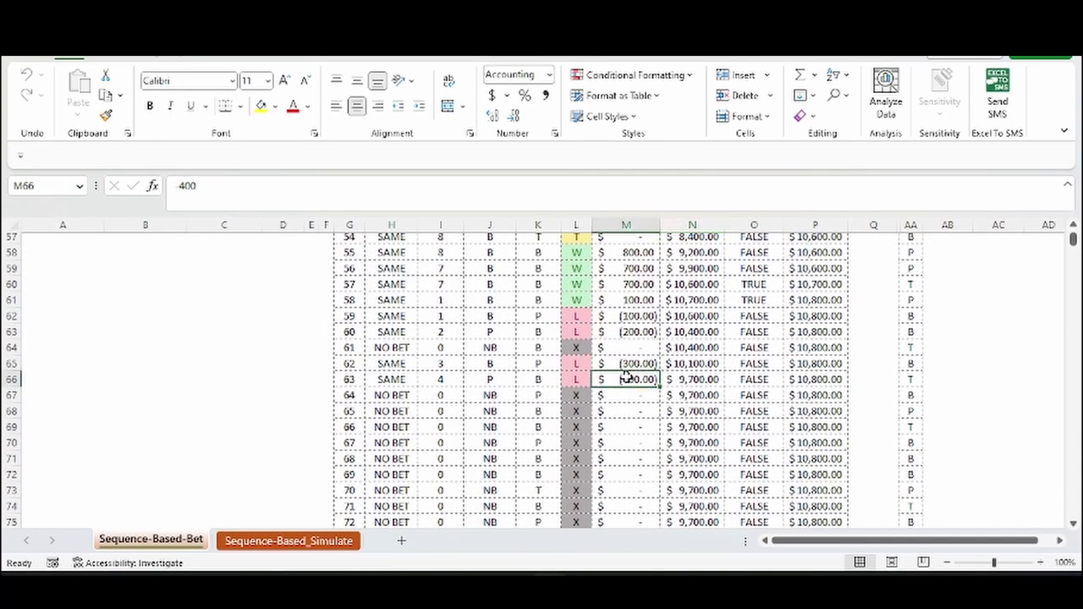
# Compare the closing run of NO BET hands in the results with the NO BET rule in sequence row 17.
pyautogui.scroll(3, 475, 405)
pyautogui.scroll(-4, 475, 405)
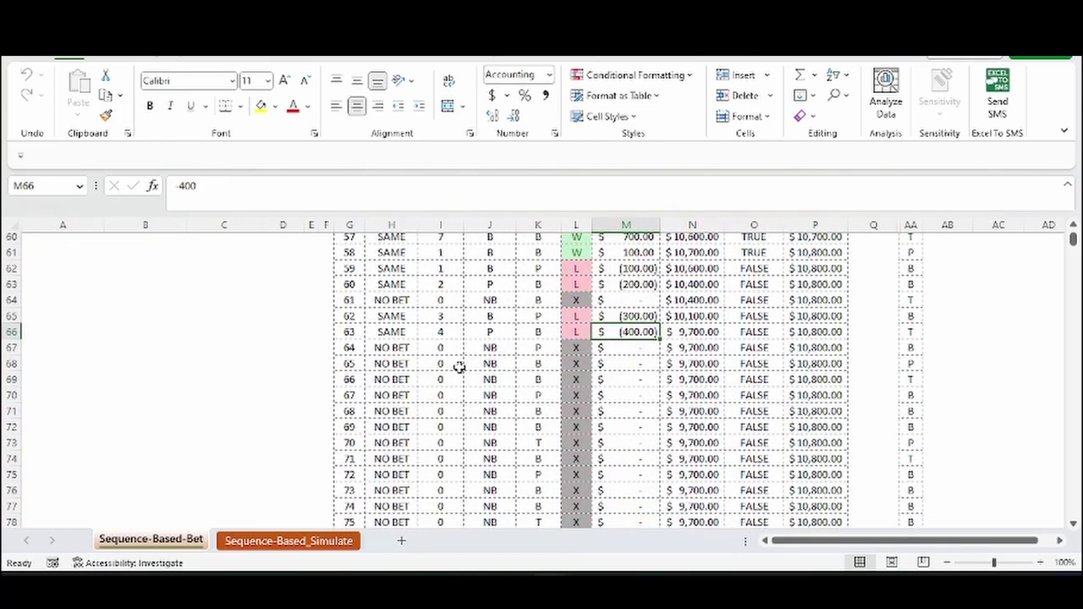
pyautogui.scroll(-2, 462, 367)
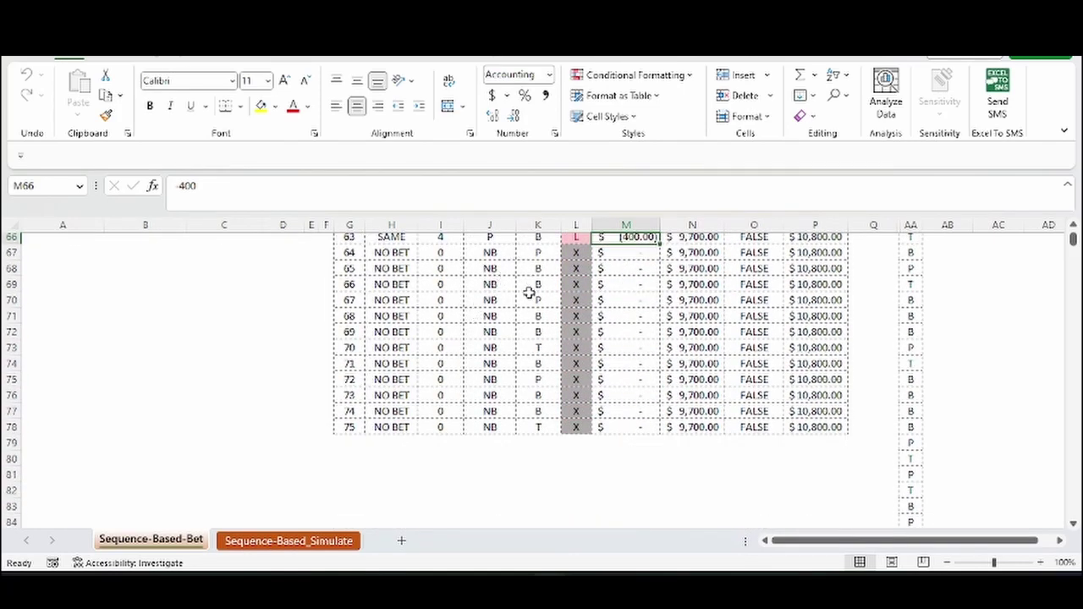
pyautogui.scroll(2, 521, 388)
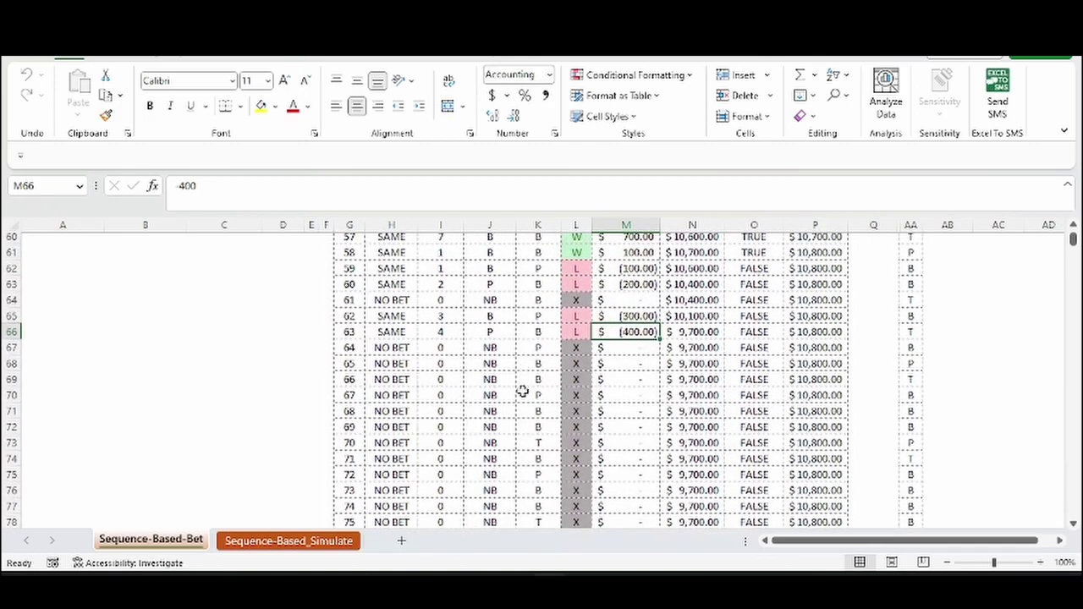
pyautogui.scroll(4, 525, 381)
pyautogui.scroll(11, 154, 315)
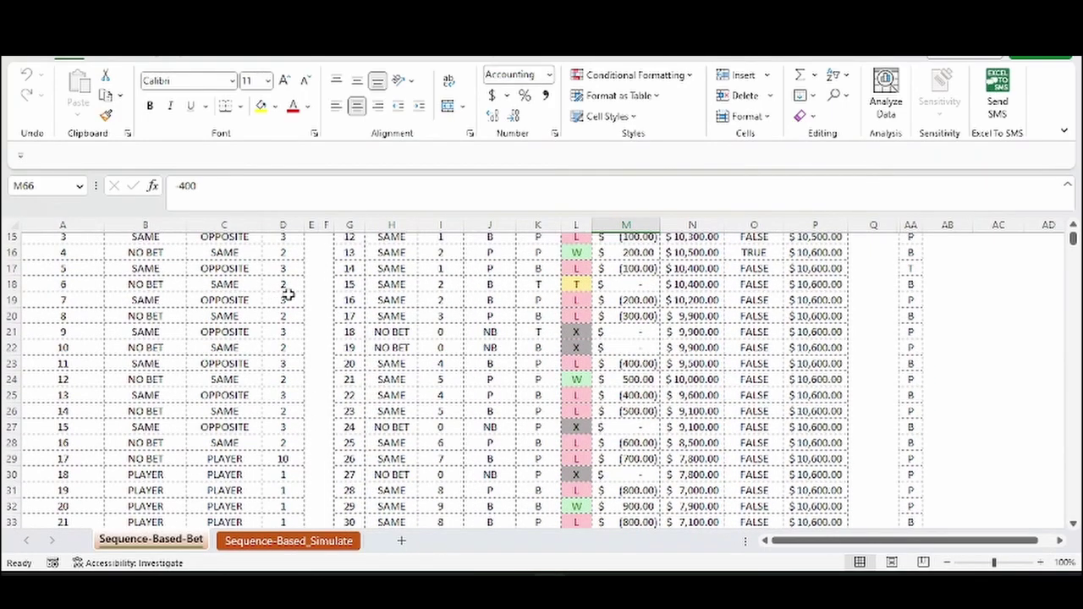
pyautogui.scroll(-15, 447, 370)
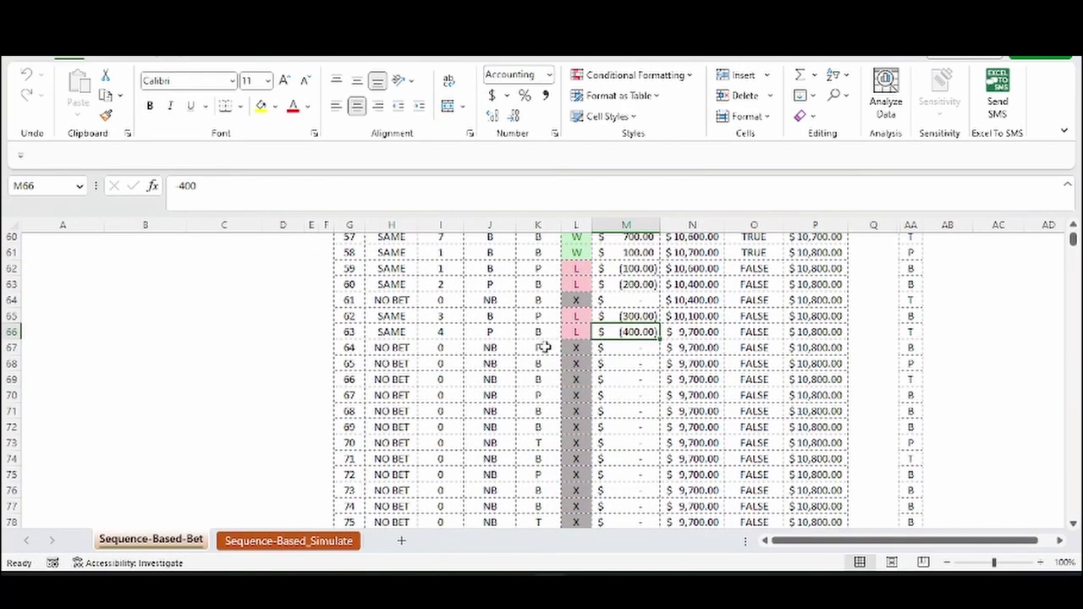
pyautogui.scroll(-1, 548, 390)
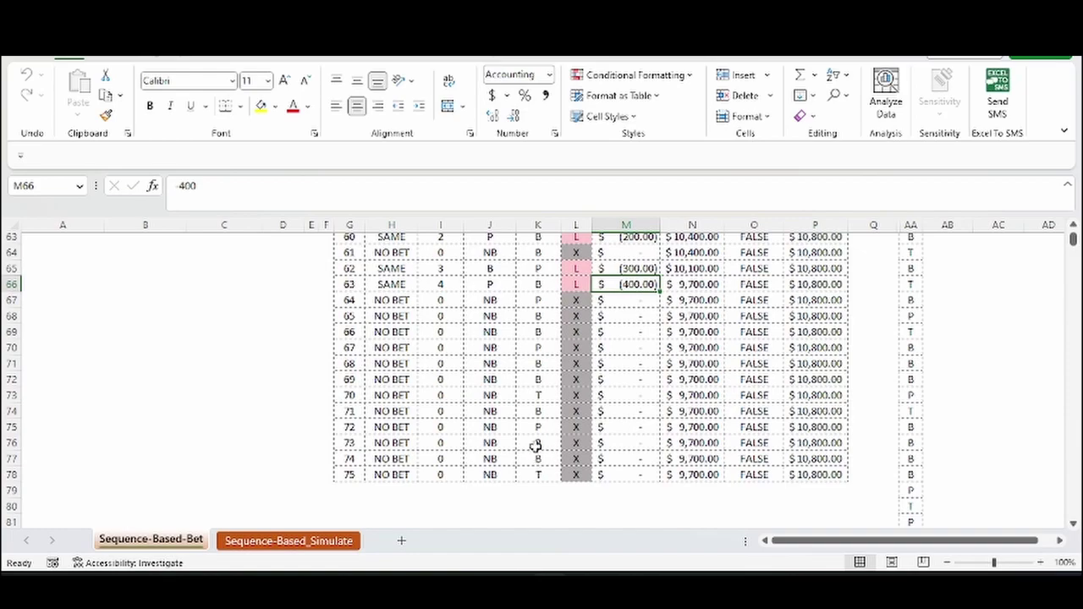
pyautogui.click(538, 443)
pyautogui.scroll(5, 327, 448)
pyautogui.scroll(5, 127, 389)
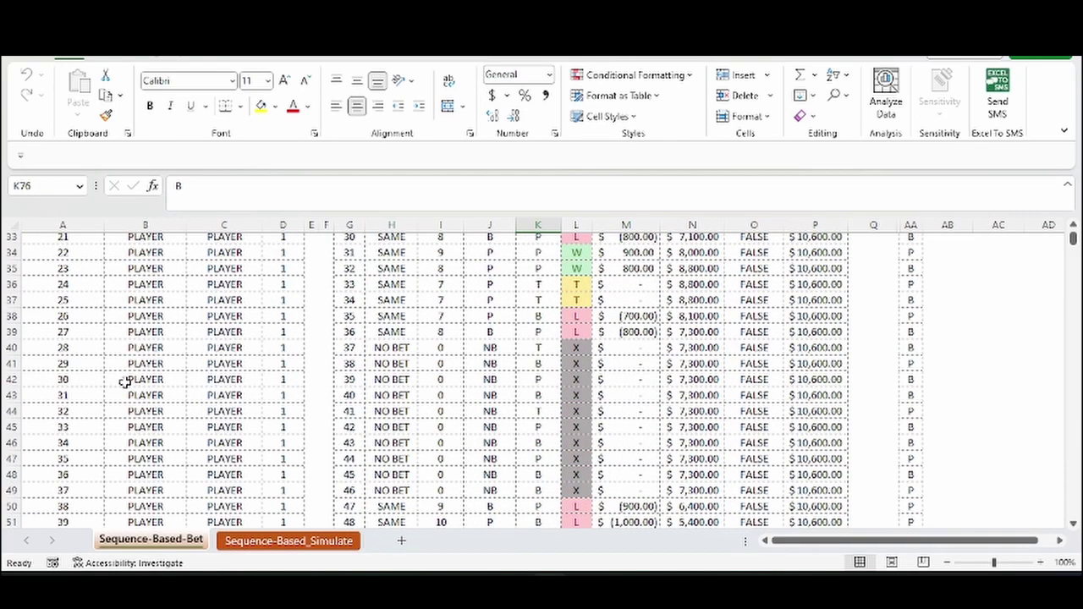
# Run the bet simulation again with the same inputs and dismiss its closing message.
pyautogui.scroll(8, 356, 342)
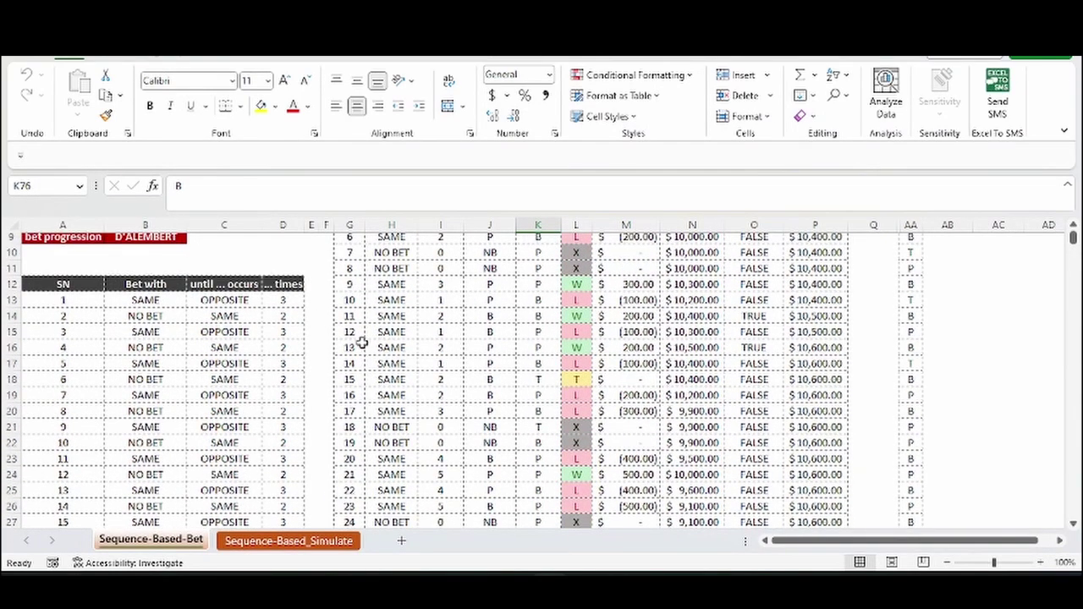
pyautogui.click(153, 259)
pyautogui.click(566, 343)
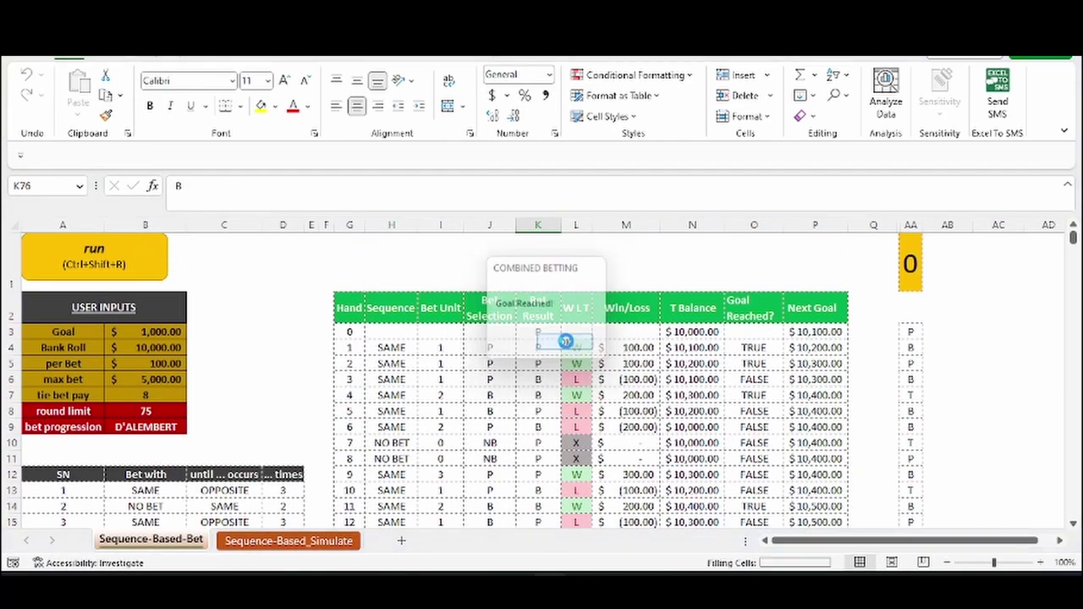
# Examine the starting balance, then the total balance and hand number in the last row of the new results.
pyautogui.click(687, 332)
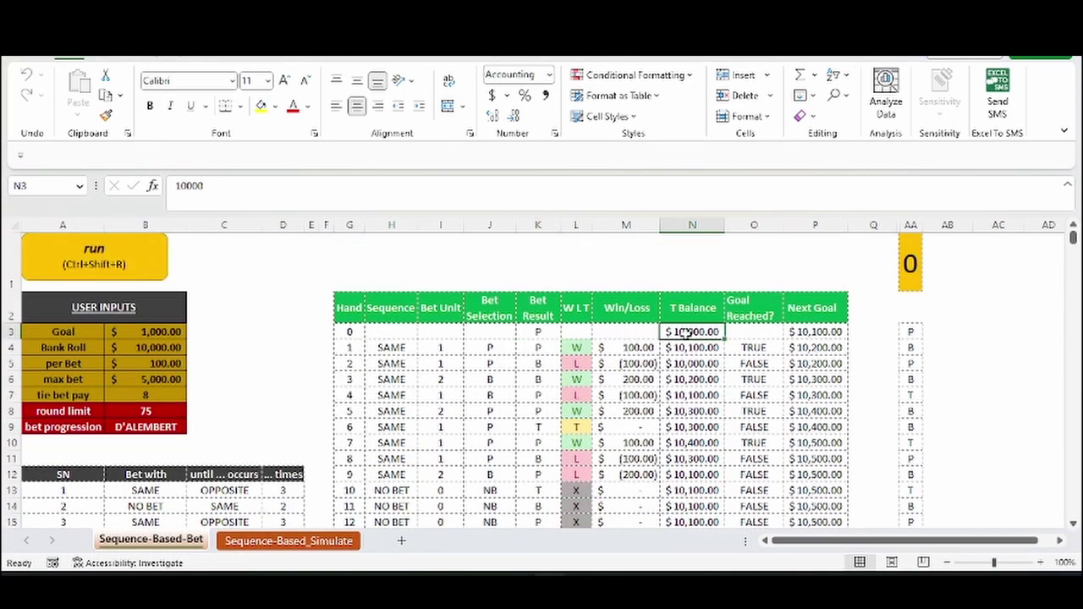
pyautogui.scroll(-6, 686, 342)
pyautogui.click(684, 348)
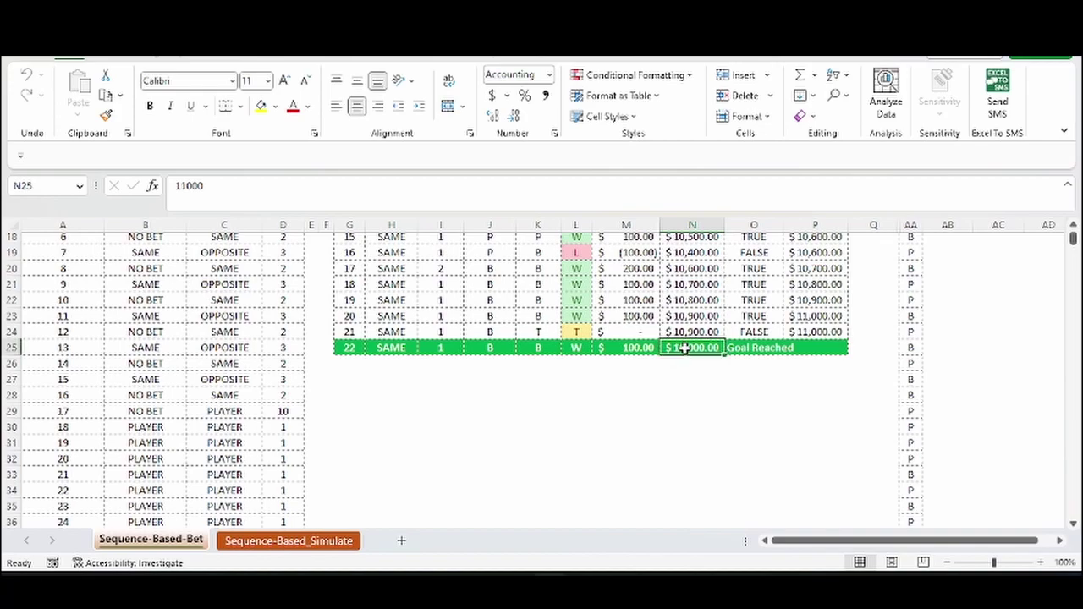
pyautogui.click(351, 354)
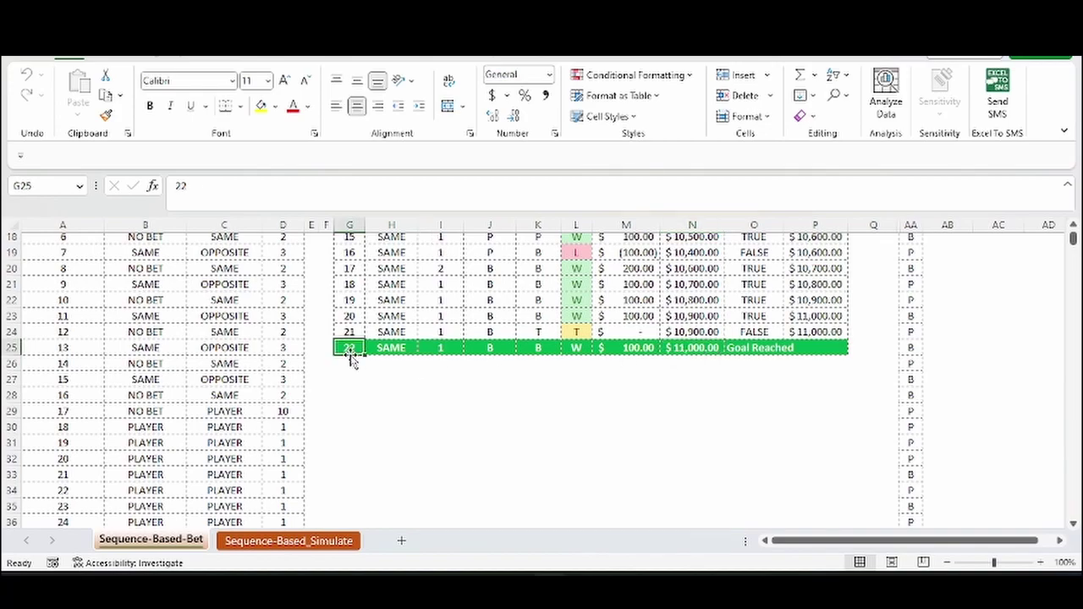
pyautogui.scroll(6, 576, 414)
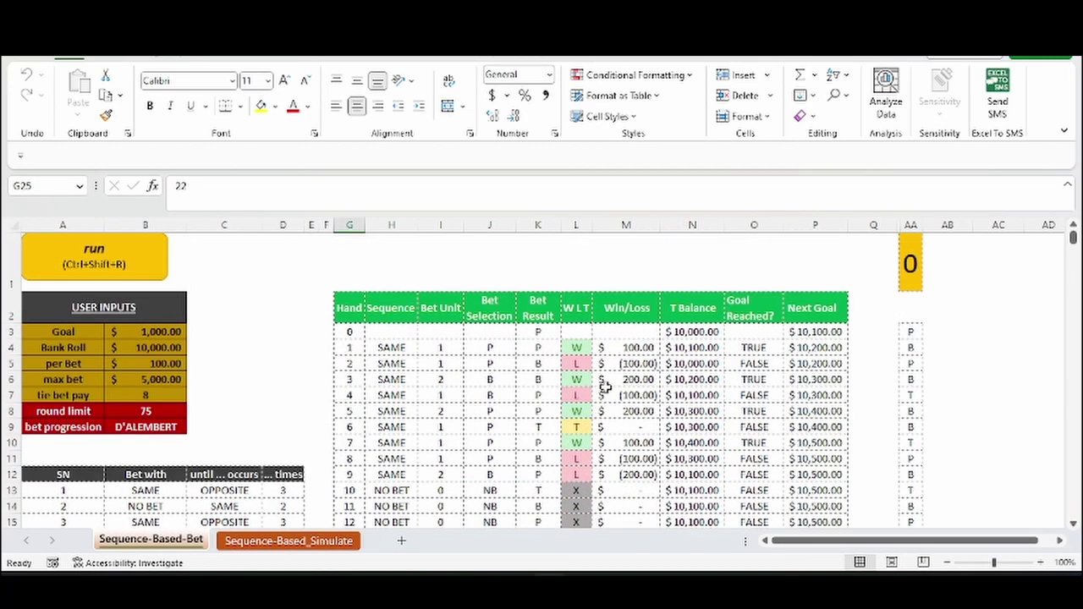
# Examine how hand 1's bet selection follows hand 0's result under the SAME sequence entries.
pyautogui.click(528, 331)
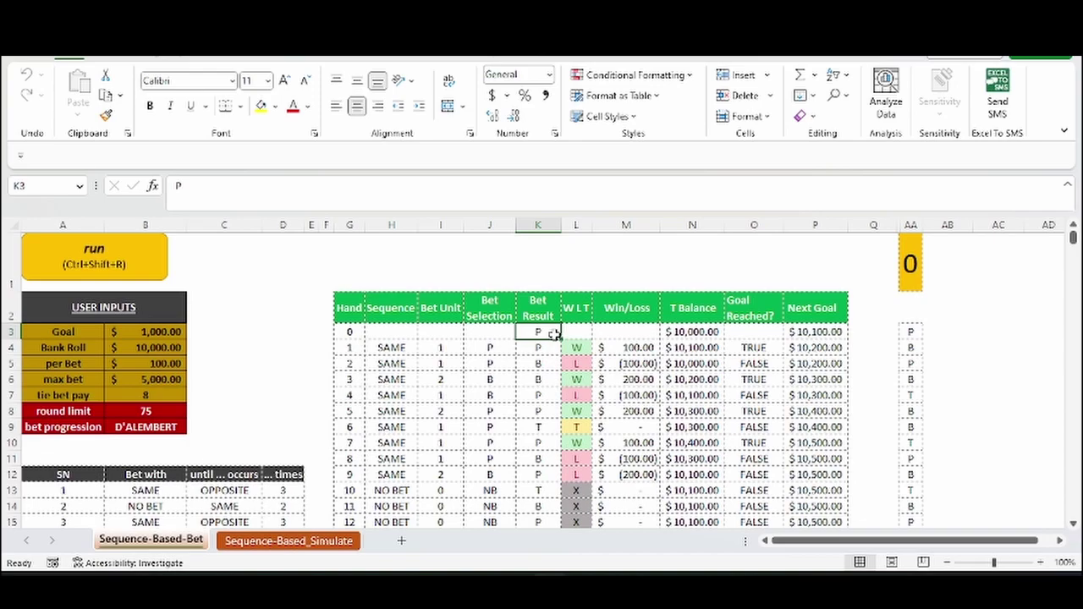
pyautogui.click(486, 350)
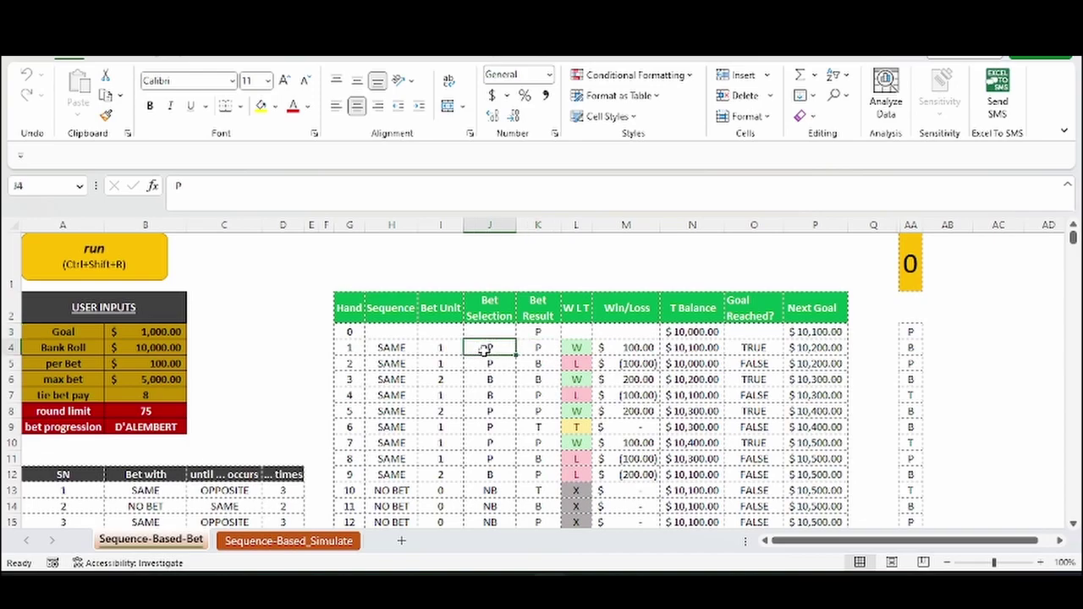
pyautogui.moveTo(399, 349); pyautogui.dragTo(388, 471)
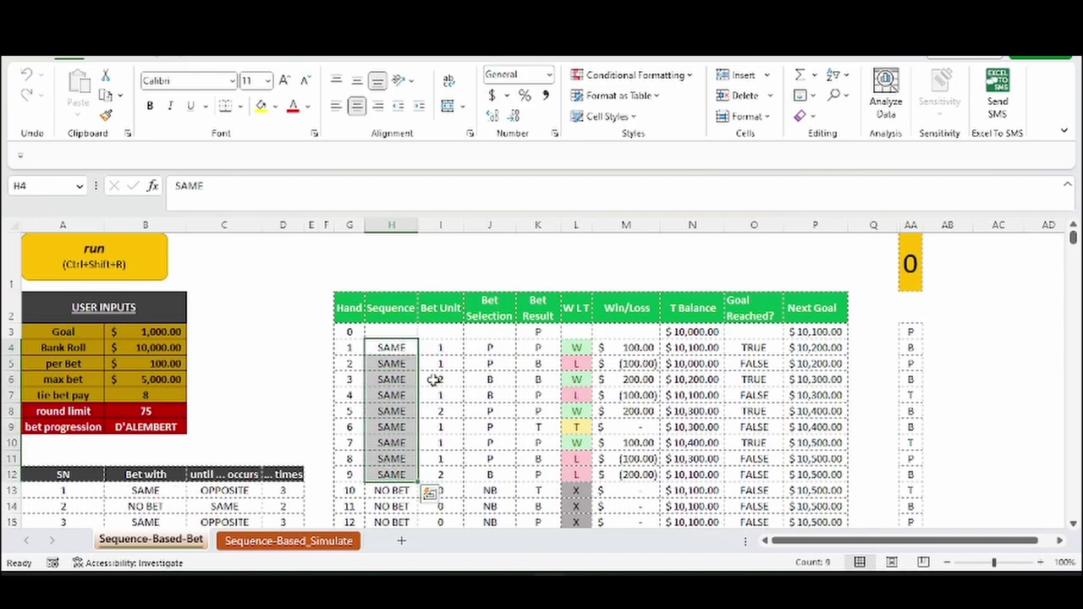
pyautogui.click(487, 357)
pyautogui.click(521, 336)
pyautogui.click(499, 347)
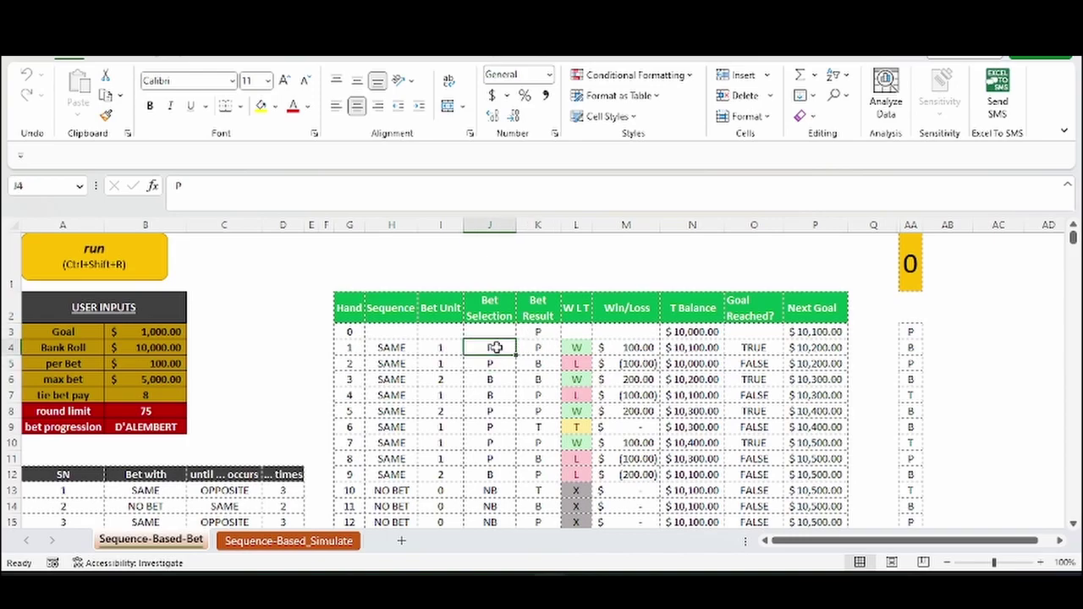
# Examine hand 1's bet result, W L T outcome, win/loss, total balance, goal status and next goal.
pyautogui.click(527, 348)
pyautogui.click(570, 348)
pyautogui.click(624, 348)
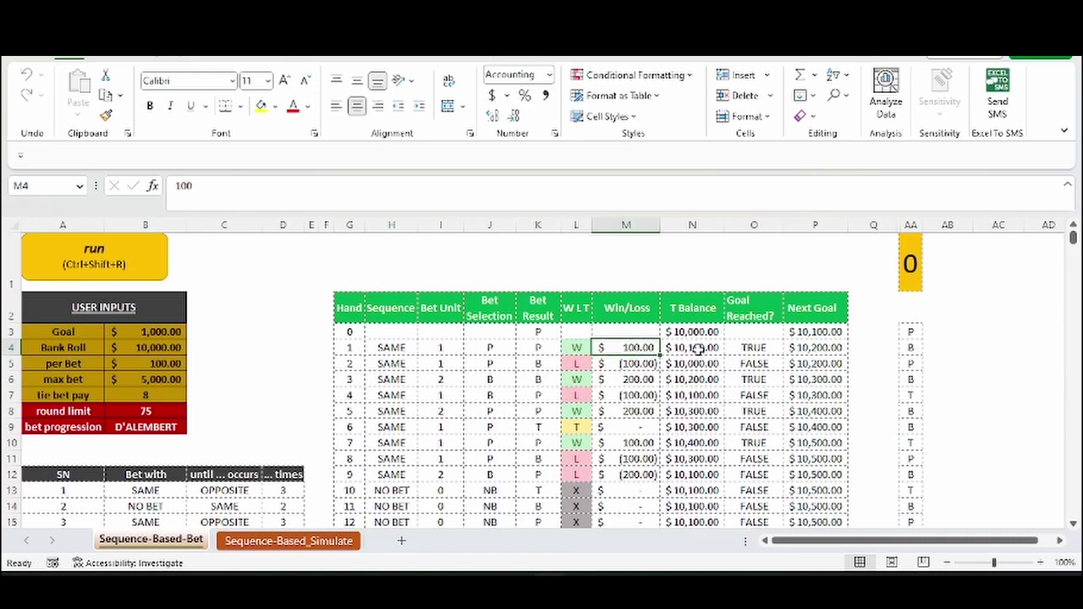
pyautogui.click(685, 345)
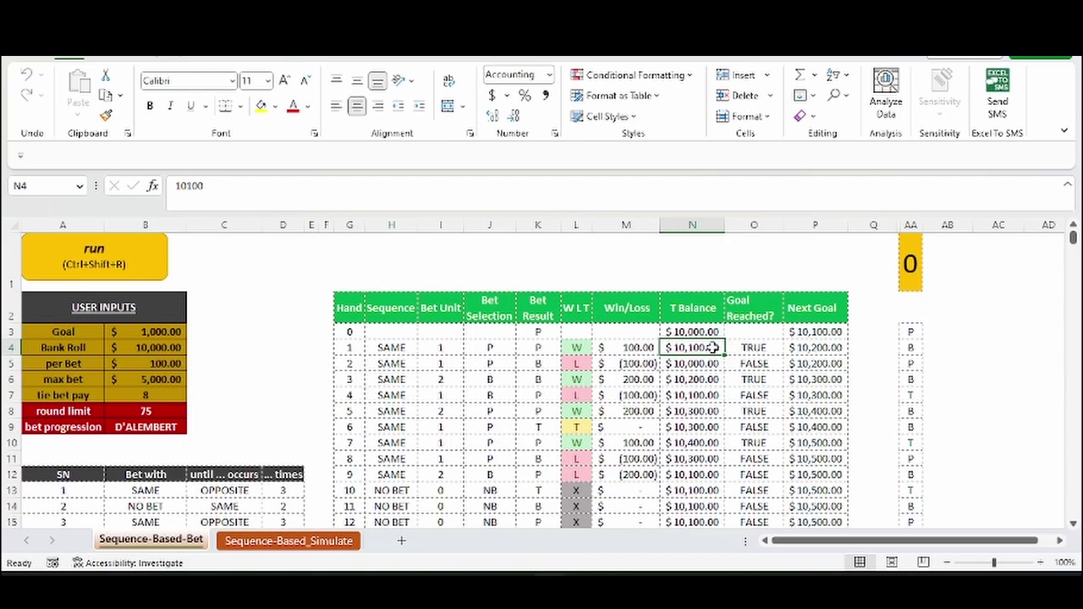
pyautogui.click(798, 331)
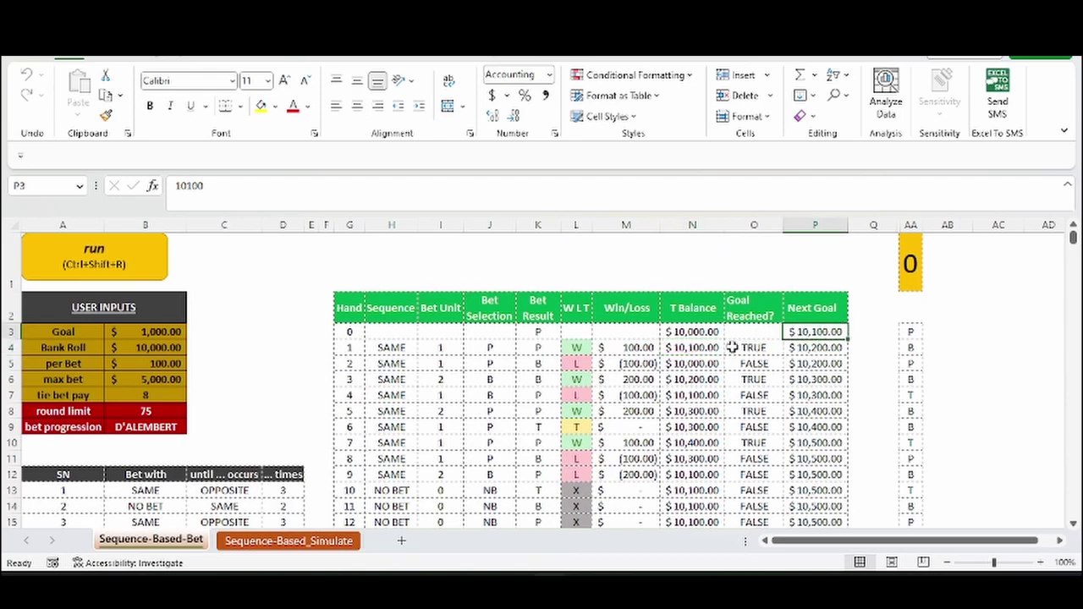
pyautogui.click(733, 346)
pyautogui.click(709, 347)
pyautogui.click(738, 347)
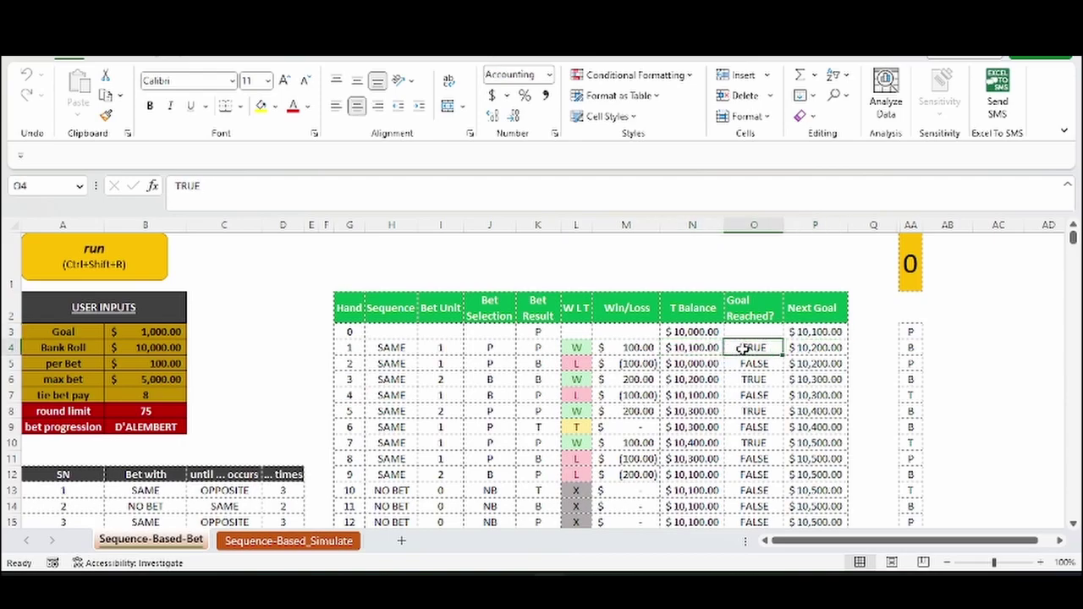
pyautogui.click(791, 347)
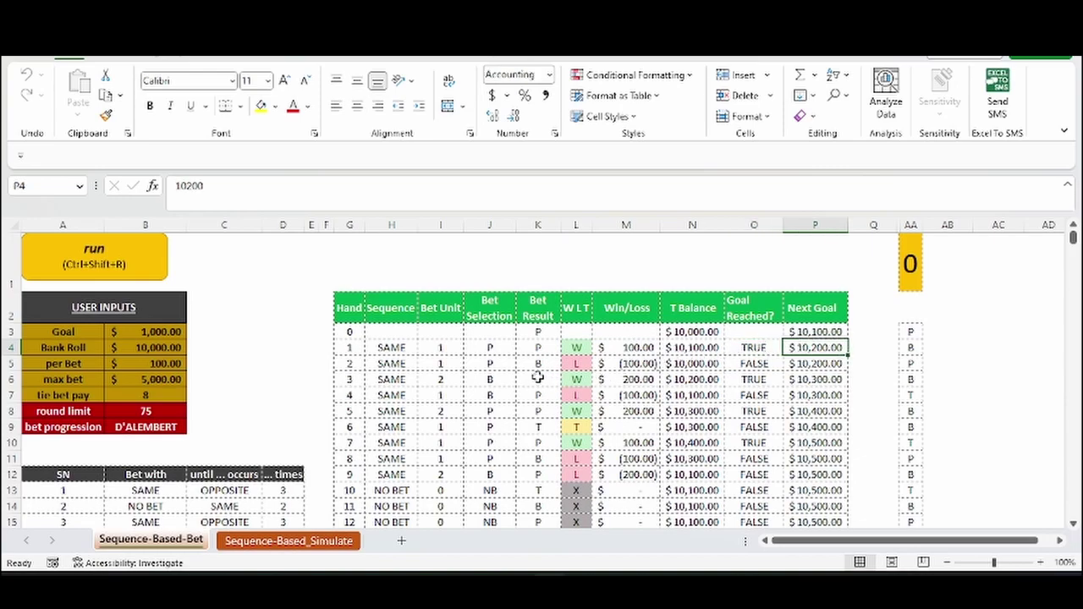
# Examine hand 2's bet selection, result, W L T outcome, win/loss, total balance, goal status and next goal.
pyautogui.click(480, 365)
pyautogui.click(532, 359)
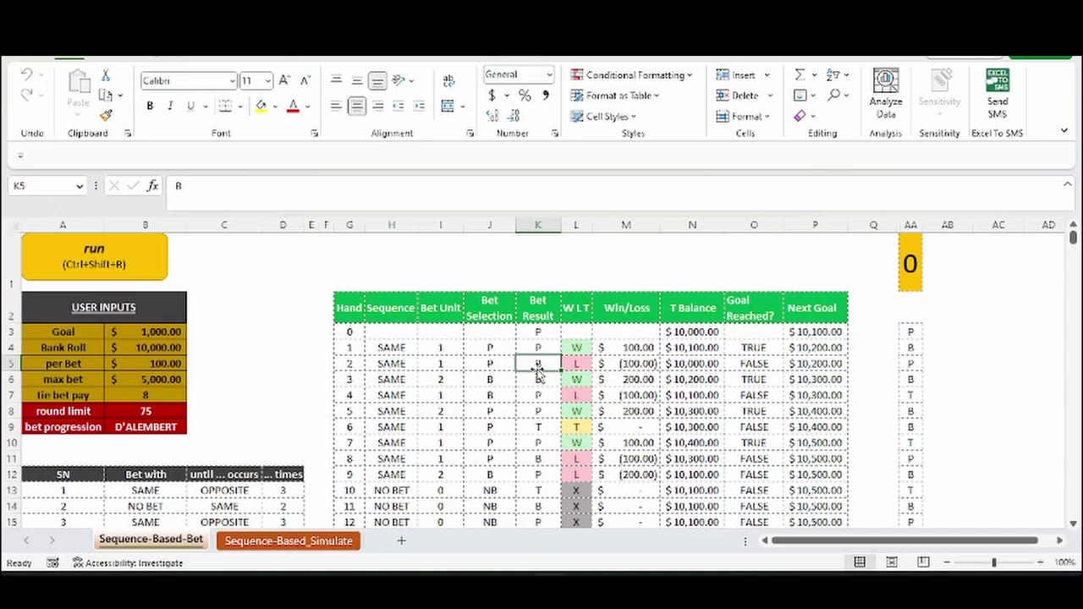
pyautogui.click(566, 365)
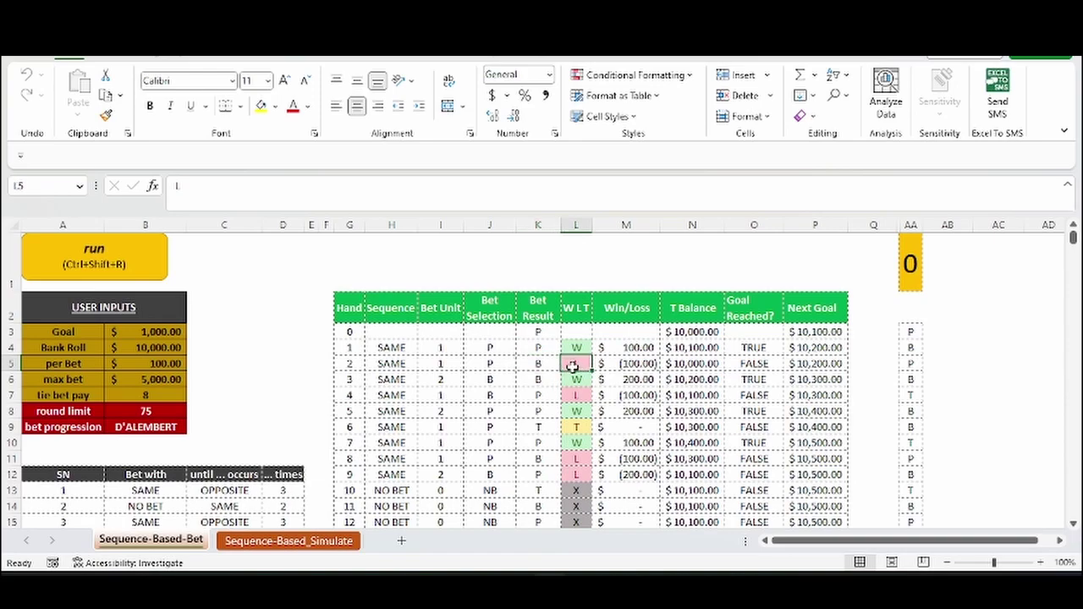
pyautogui.click(627, 363)
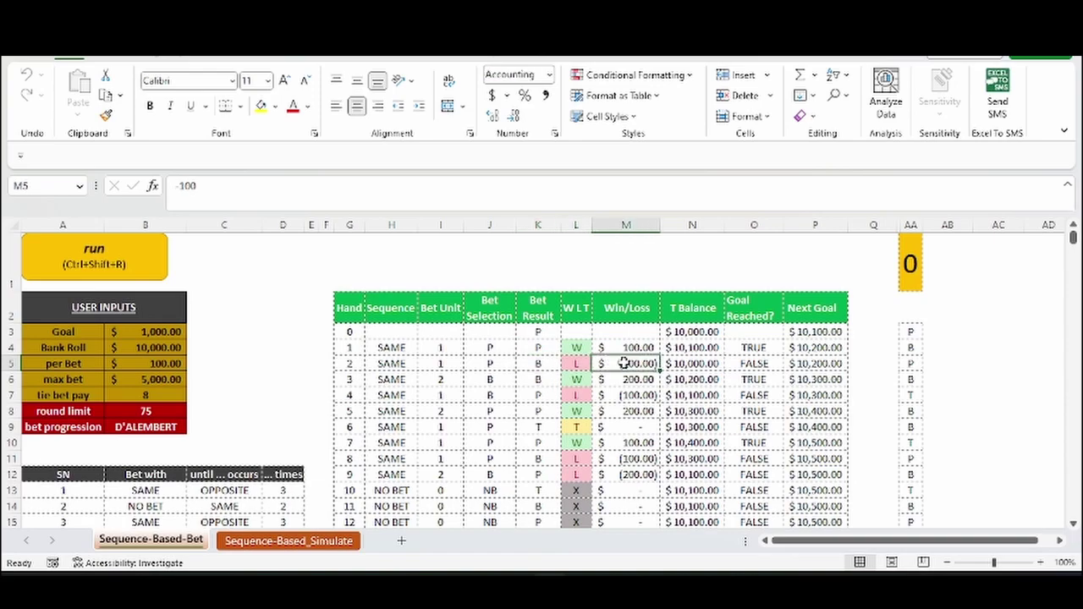
pyautogui.click(673, 362)
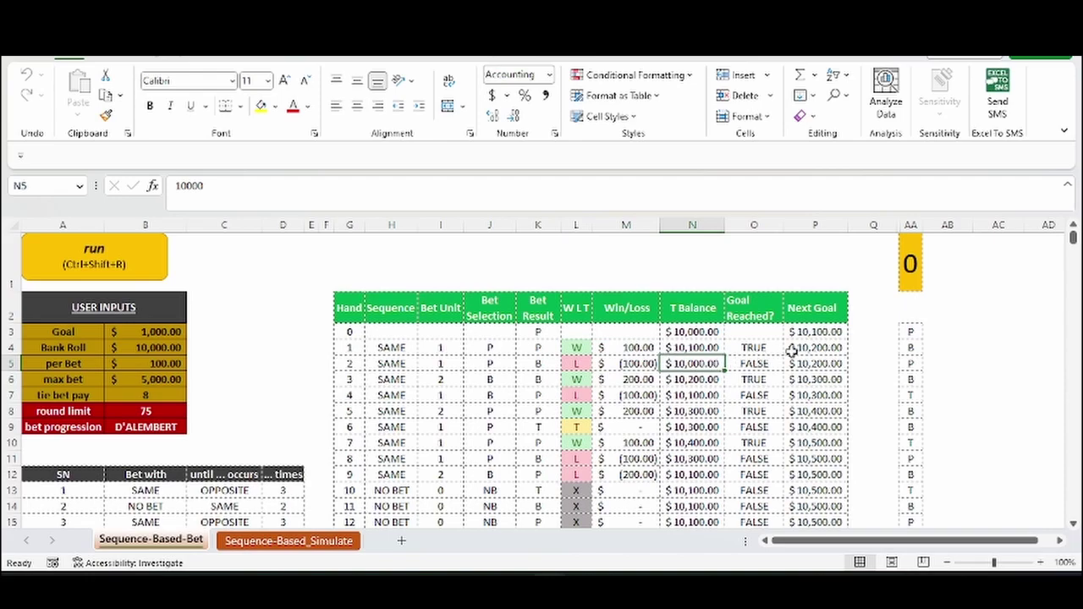
pyautogui.click(756, 363)
pyautogui.click(804, 364)
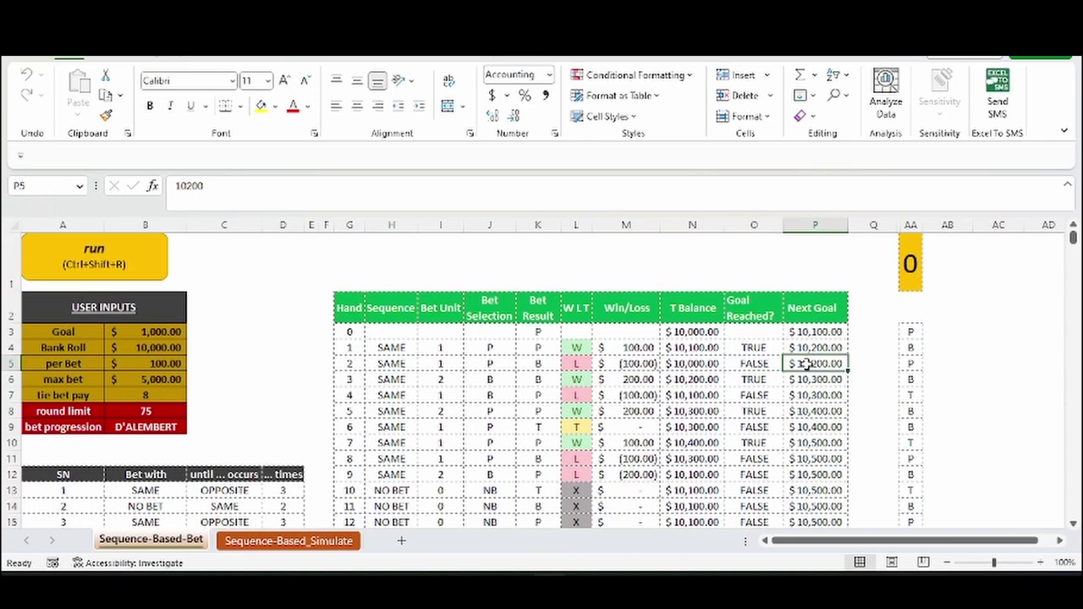
# Examine hand 3's bet selection, bet result and W L T outcome, and compare its win/loss with hand 2's.
pyautogui.click(495, 380)
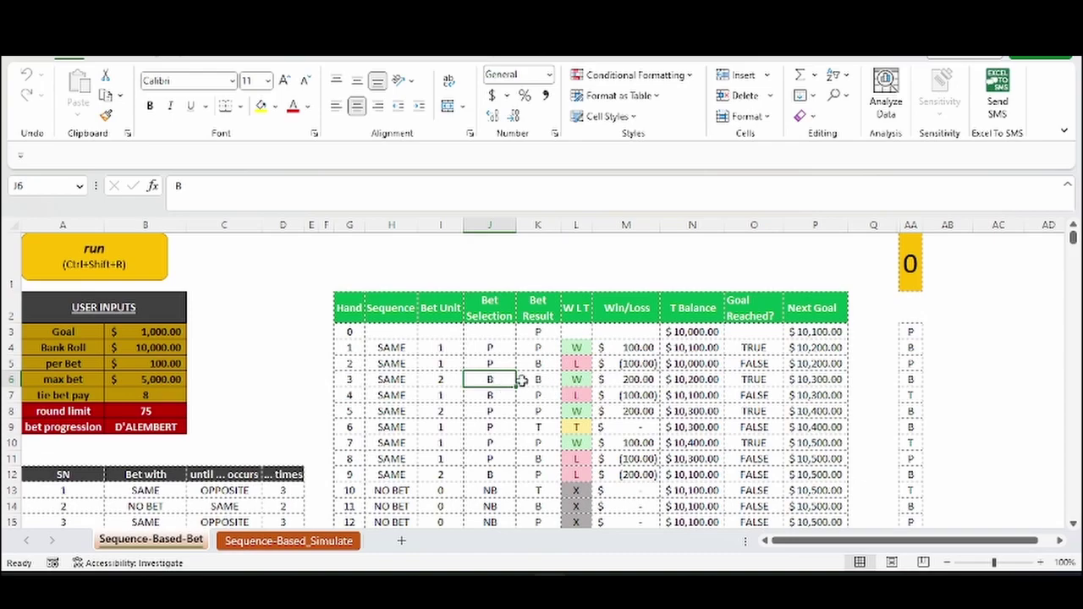
pyautogui.click(535, 380)
pyautogui.click(584, 382)
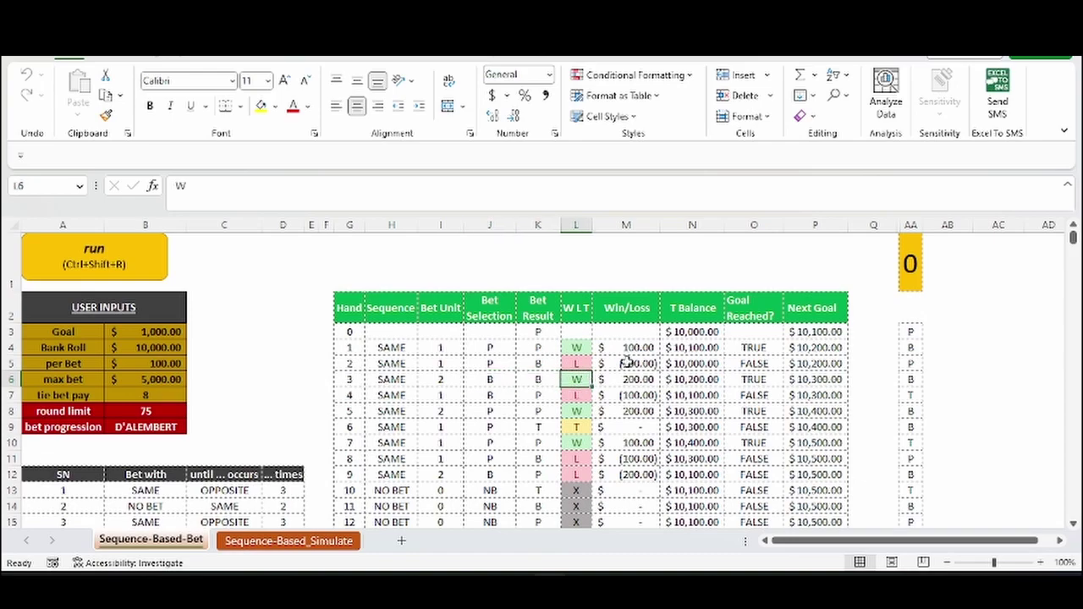
pyautogui.click(613, 363)
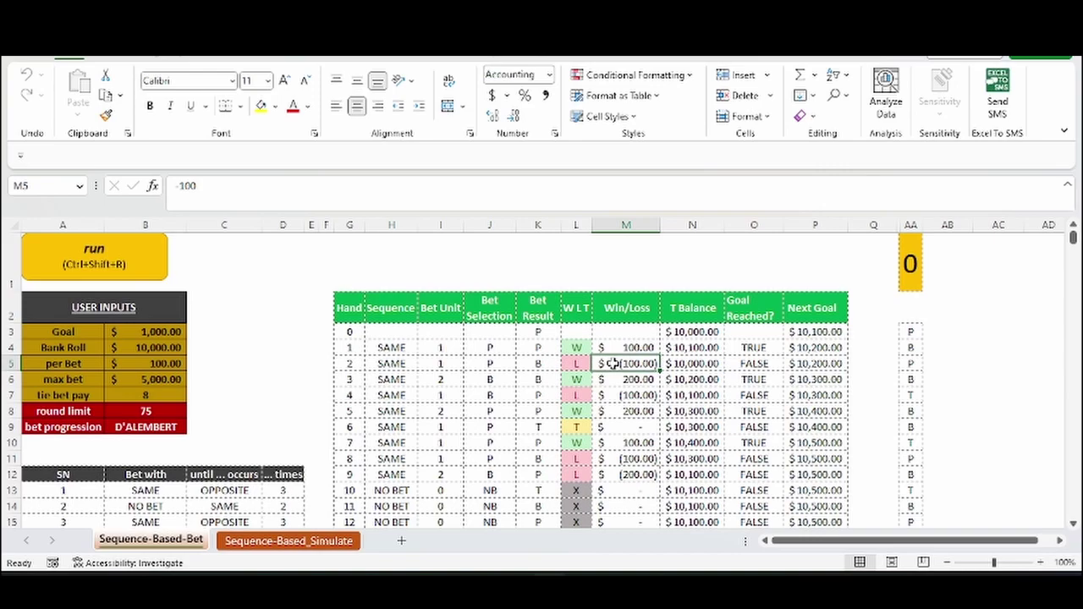
pyautogui.click(617, 379)
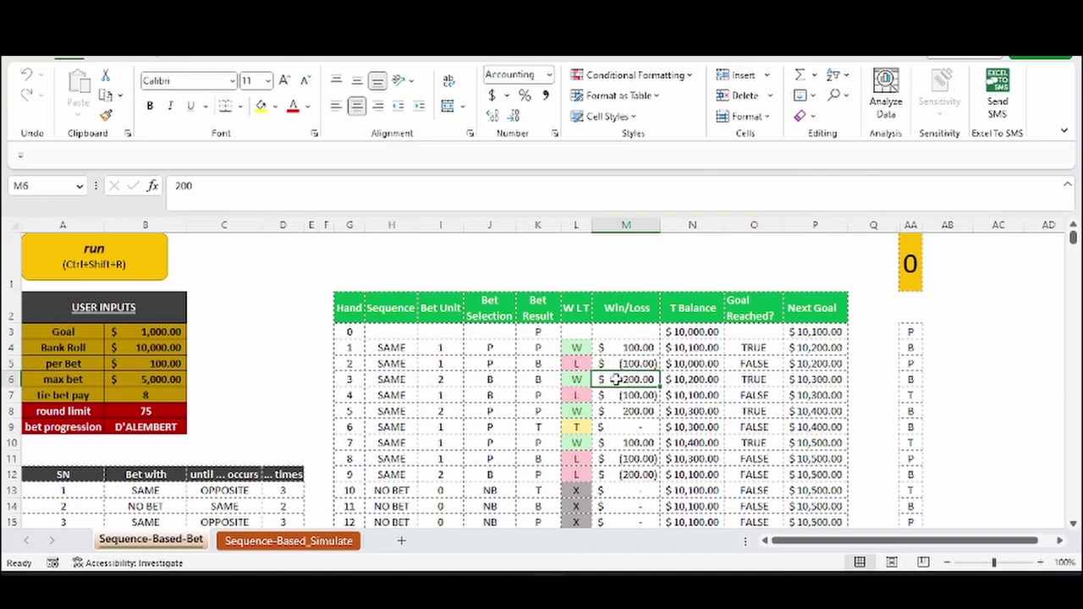
# Compare hand 3's total balance and goal status with hand 2's balance and next goal, and examine hand 3's next goal.
pyautogui.click(676, 377)
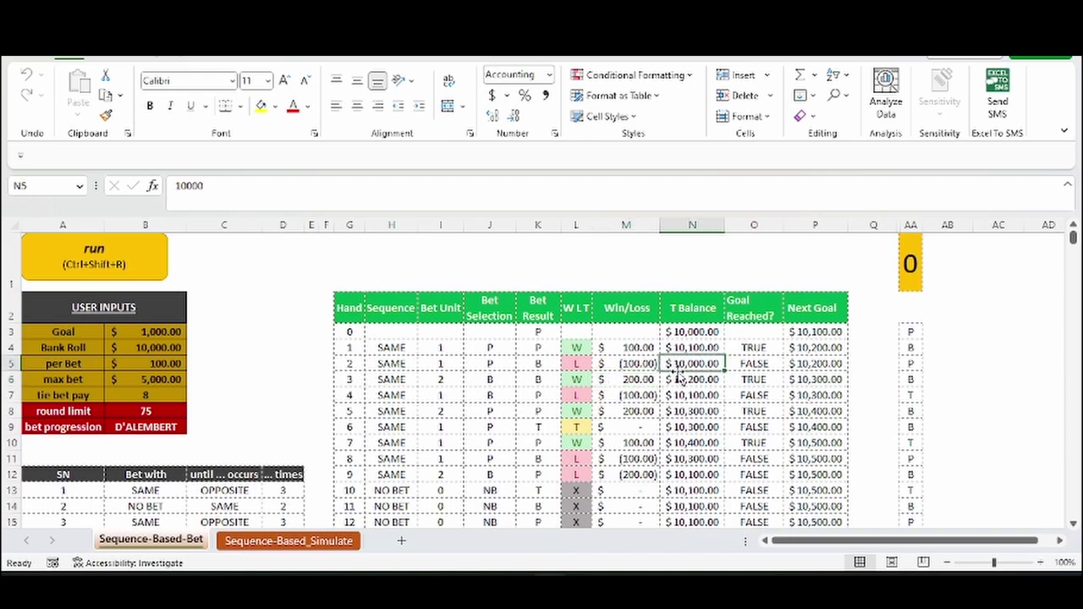
pyautogui.click(752, 382)
pyautogui.click(796, 362)
pyautogui.click(749, 375)
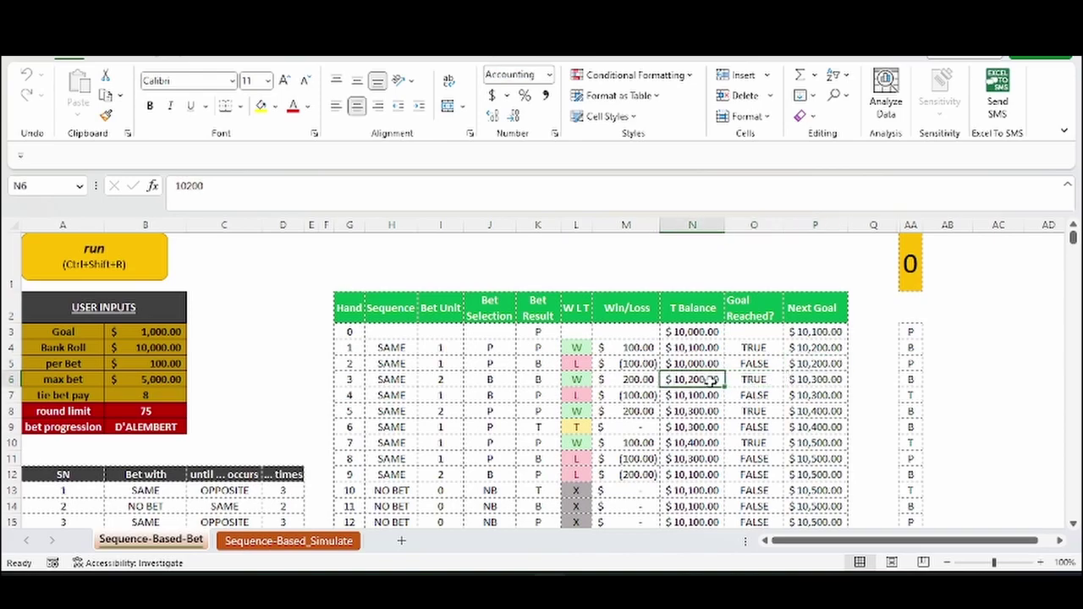
pyautogui.click(802, 380)
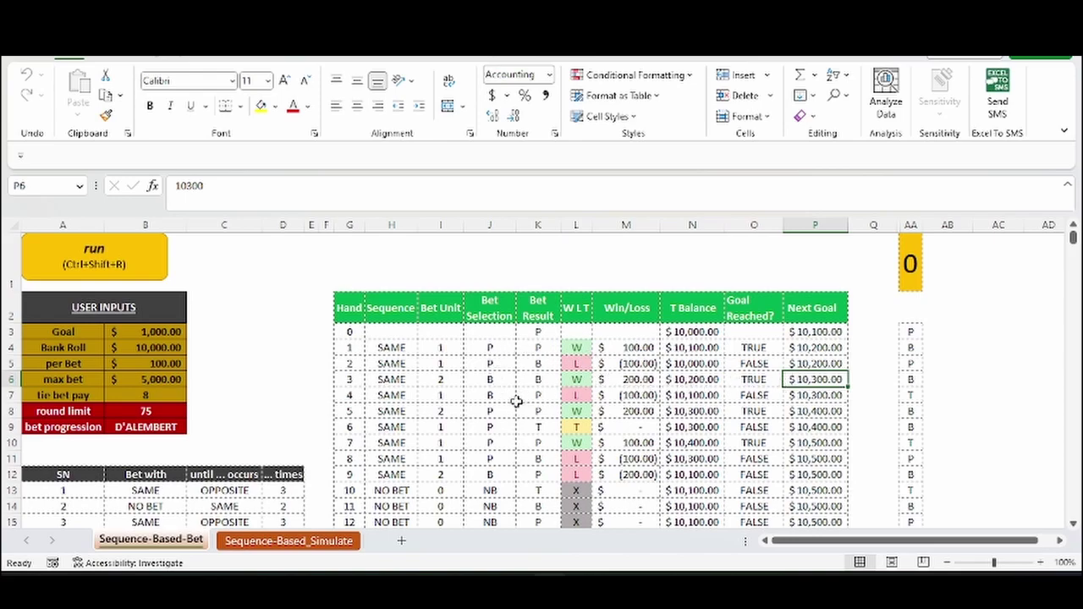
# Examine the SAME sequence entries for hands 1 to 9 and the bet results of hands 7 to 9.
pyautogui.scroll(-1, 515, 378)
pyautogui.scroll(-1, 516, 380)
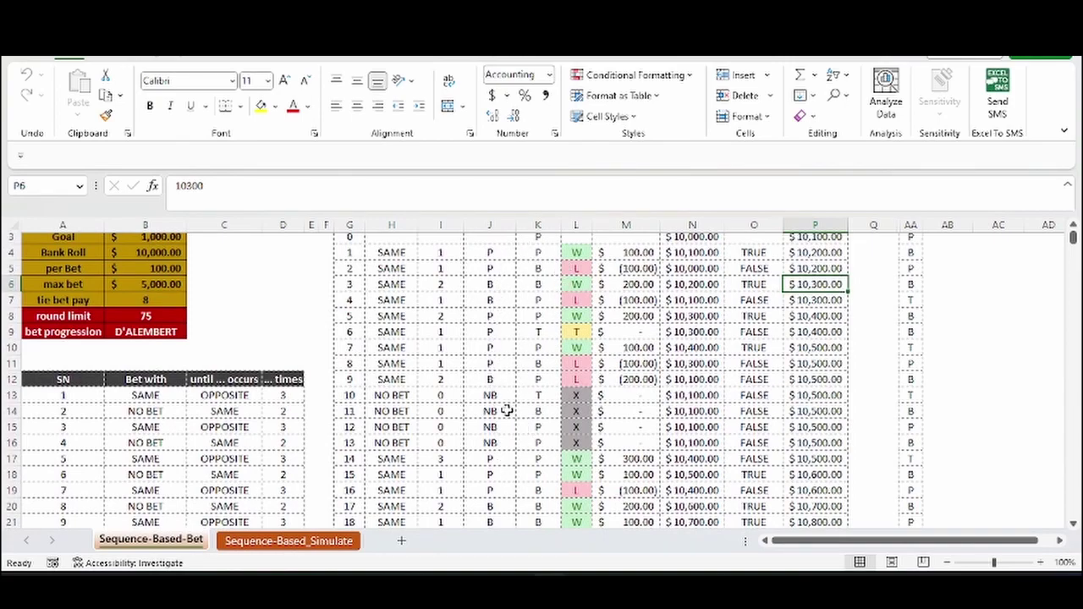
pyautogui.moveTo(389, 254); pyautogui.dragTo(387, 379)
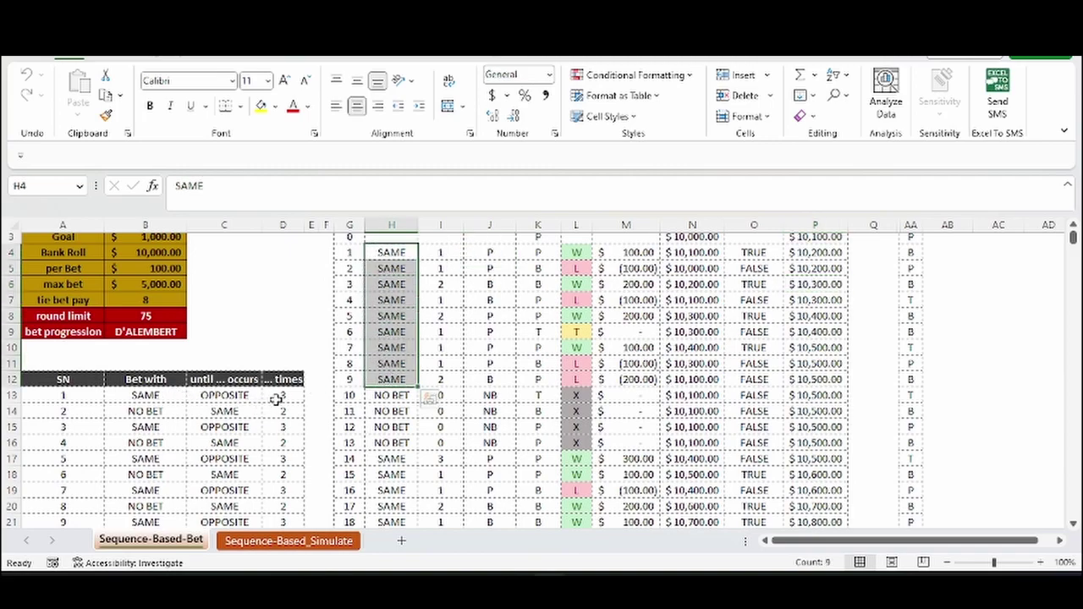
pyautogui.click(542, 347)
pyautogui.click(548, 362)
pyautogui.click(546, 378)
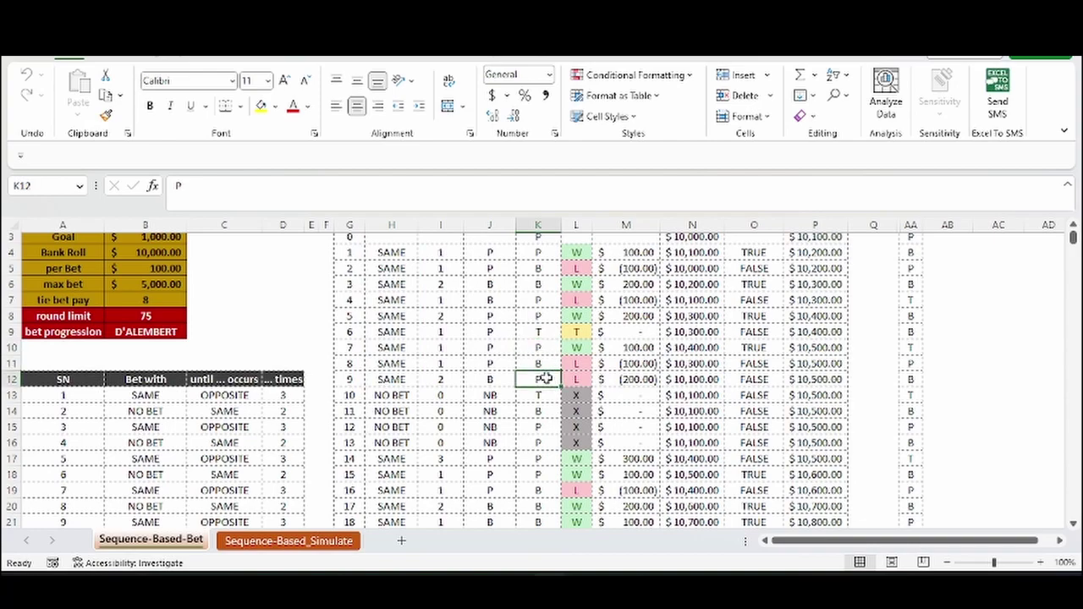
# Check the bet results of hands 5 to 9 against sequence 1's rule of SAME until OPPOSITE occurs 3 times.
pyautogui.click(546, 333)
pyautogui.click(544, 316)
pyautogui.click(537, 347)
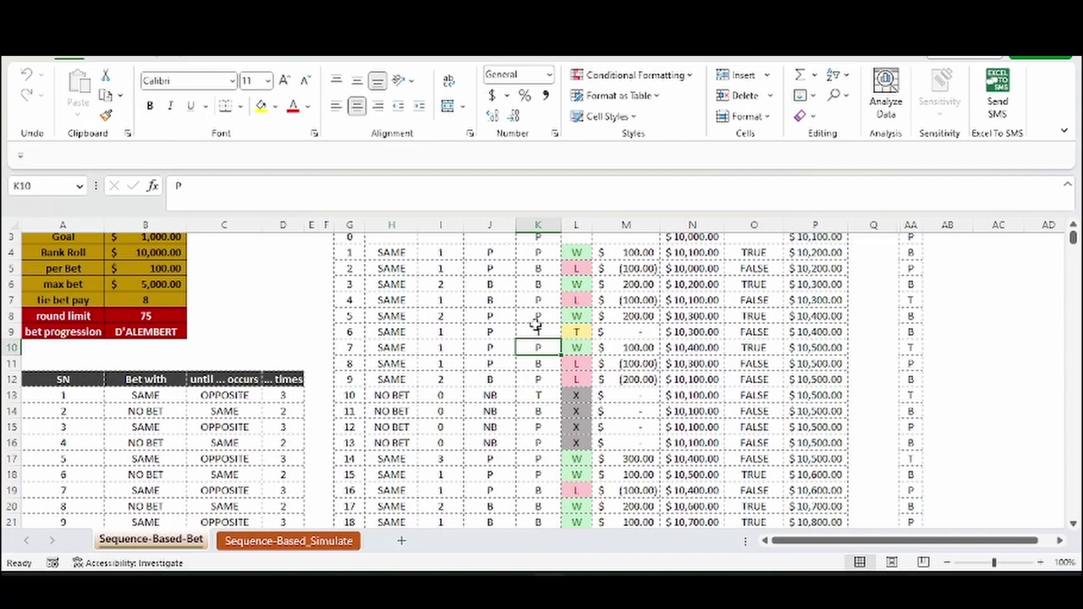
pyautogui.click(540, 364)
pyautogui.click(542, 379)
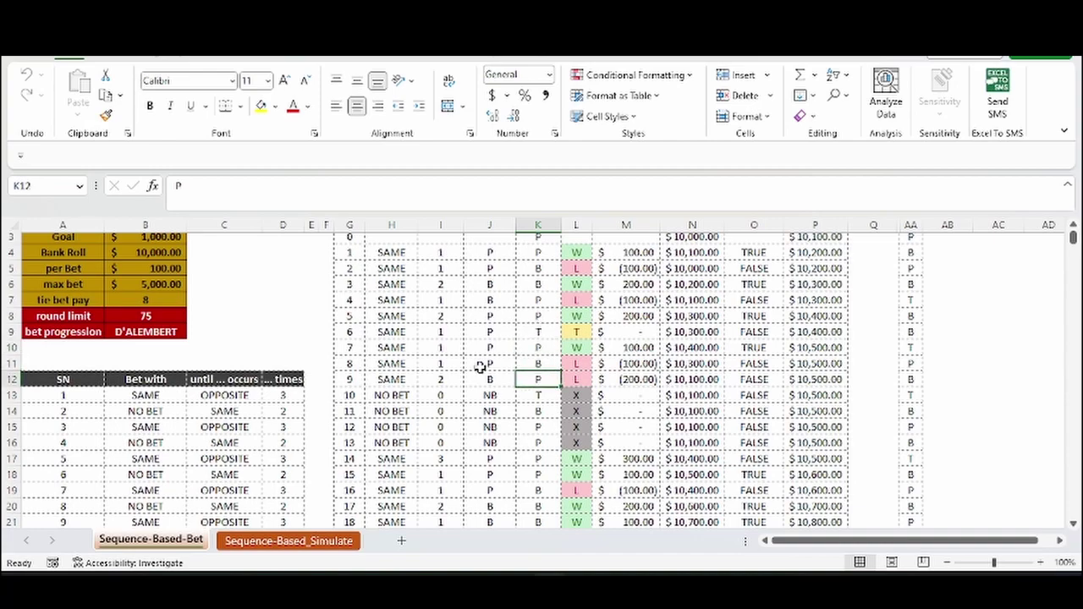
pyautogui.moveTo(254, 386); pyautogui.dragTo(288, 396)
pyautogui.click(255, 390)
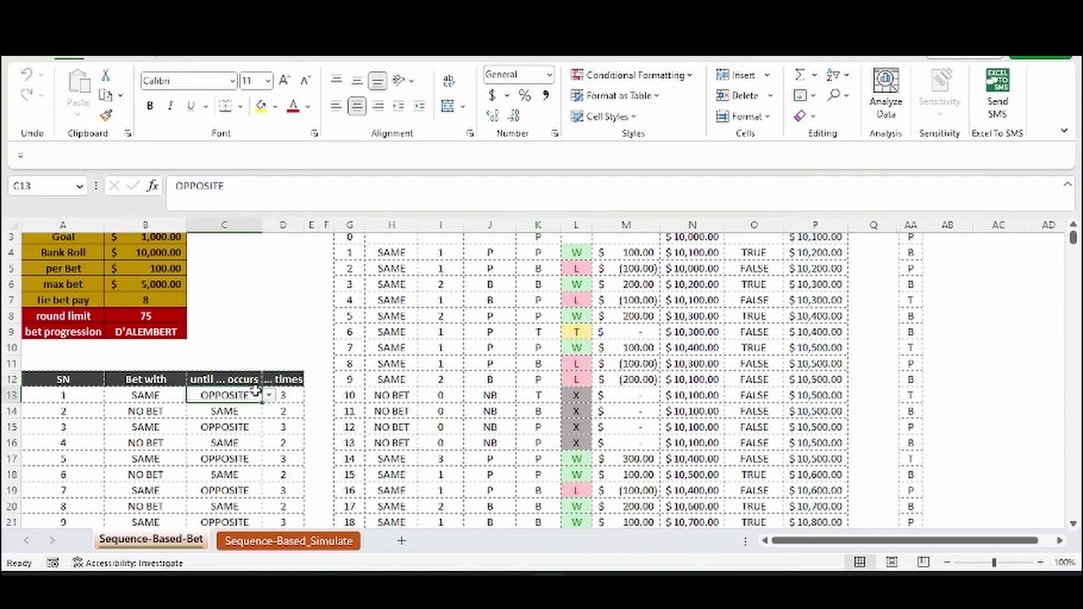
# Check the NO BET entries and results of hands 10 to 13 against sequence 2's rule of until SAME occurs 2 times.
pyautogui.click(174, 412)
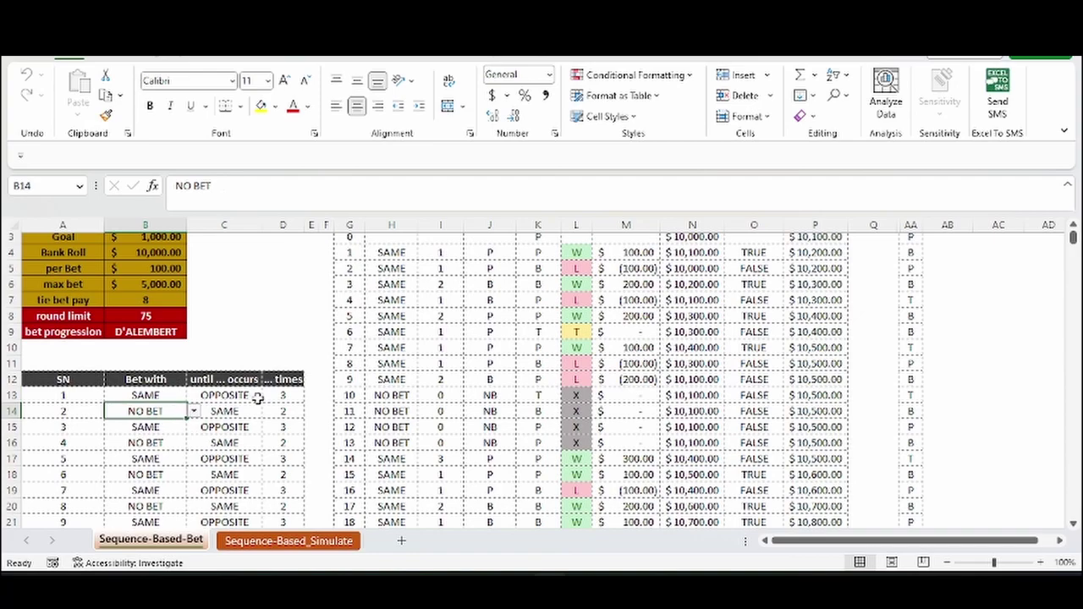
pyautogui.moveTo(242, 409); pyautogui.dragTo(270, 411)
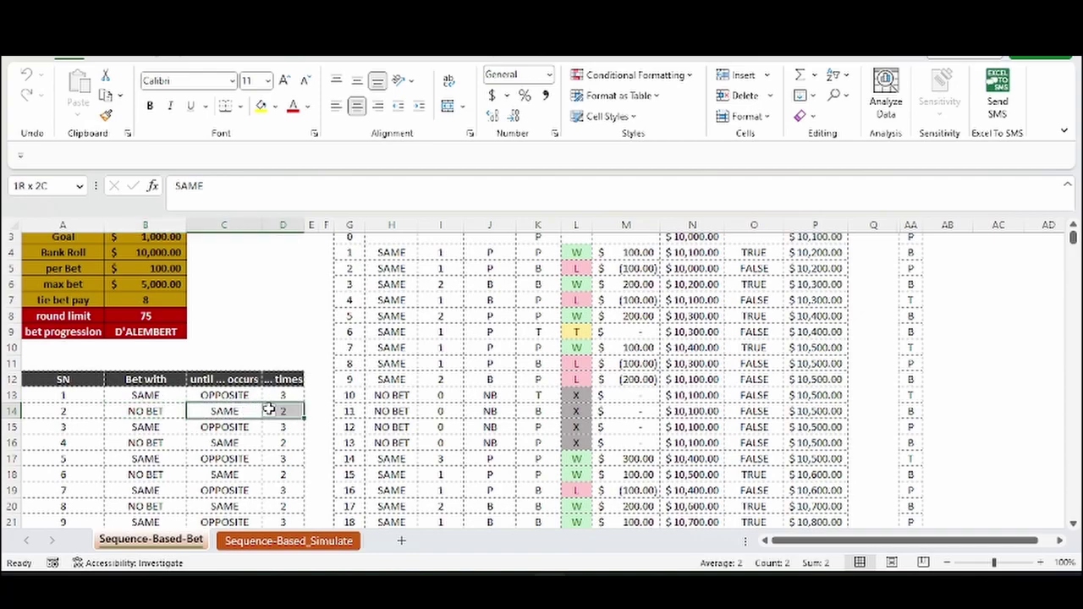
pyautogui.click(549, 381)
pyautogui.moveTo(407, 400); pyautogui.dragTo(391, 442)
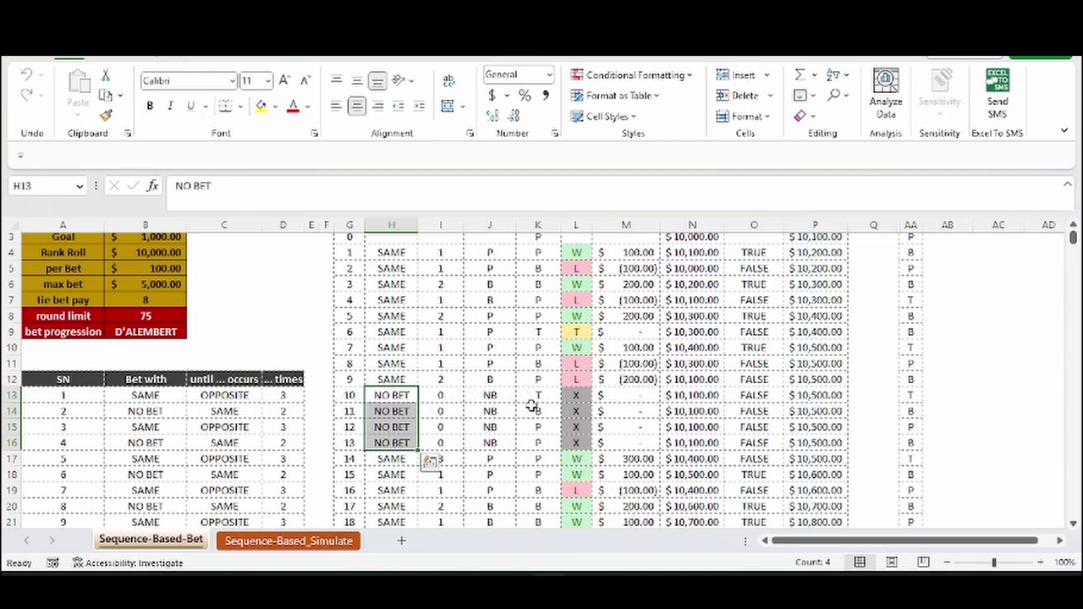
pyautogui.click(537, 442)
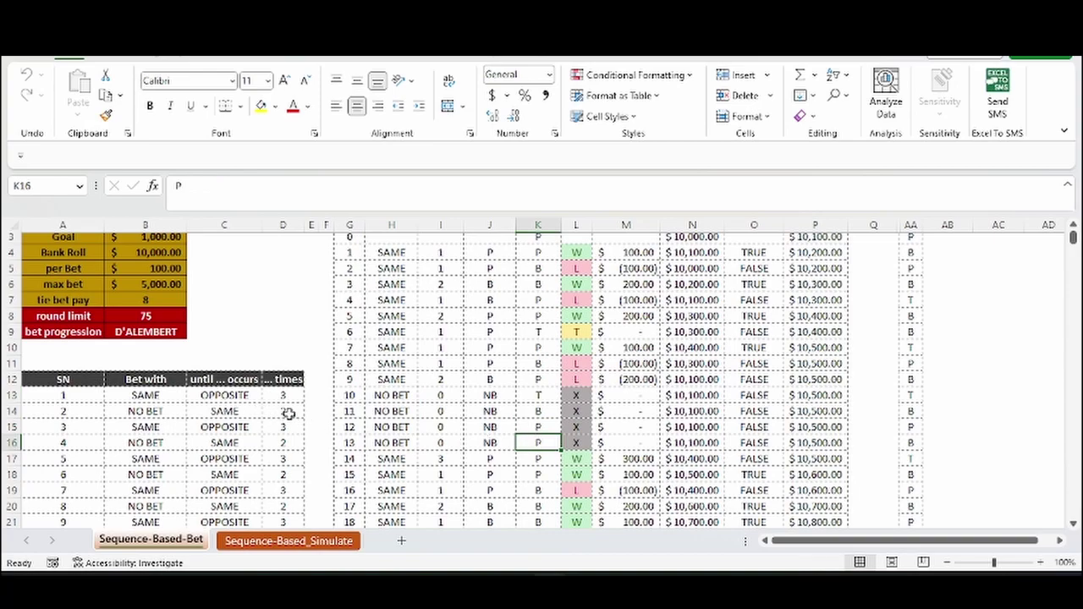
# Compare sequence 3's SAME bet with the sequence entries from hand 14 to the last hand.
pyautogui.click(171, 427)
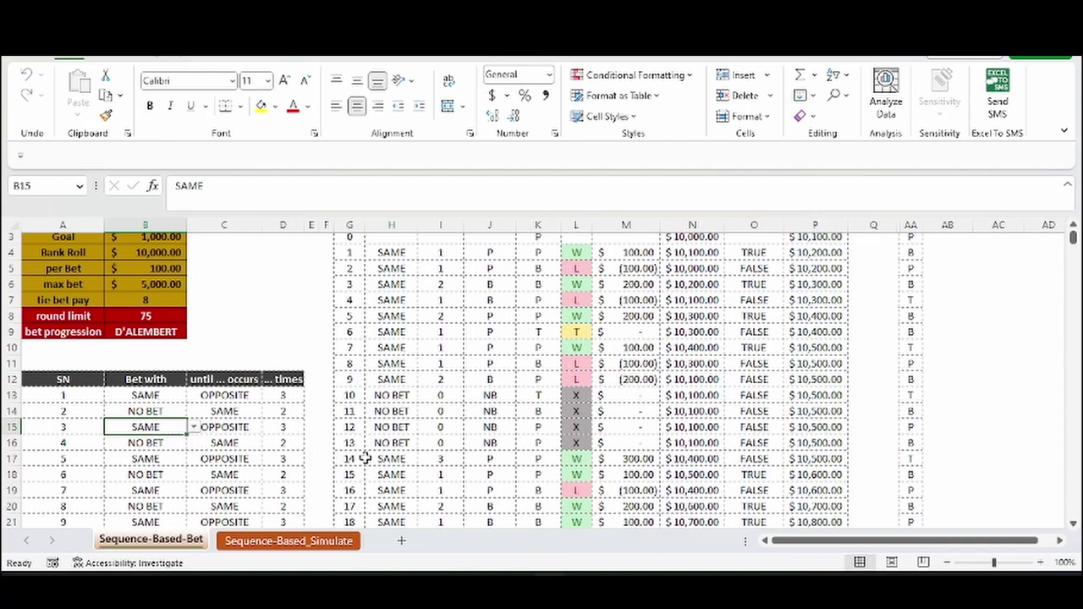
pyautogui.moveTo(391, 459); pyautogui.dragTo(399, 504)
pyautogui.scroll(-2, 394, 440)
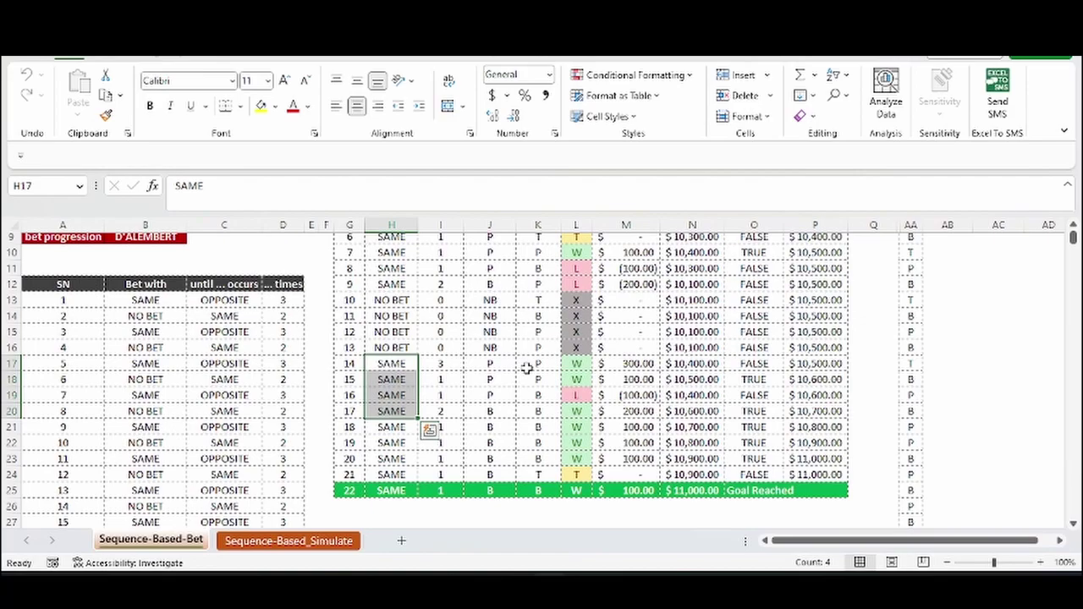
# Examine how the D'ALEMBERT progression sets the win/loss amounts of hands 1 to 3.
pyautogui.scroll(2, 550, 363)
pyautogui.scroll(1, 552, 360)
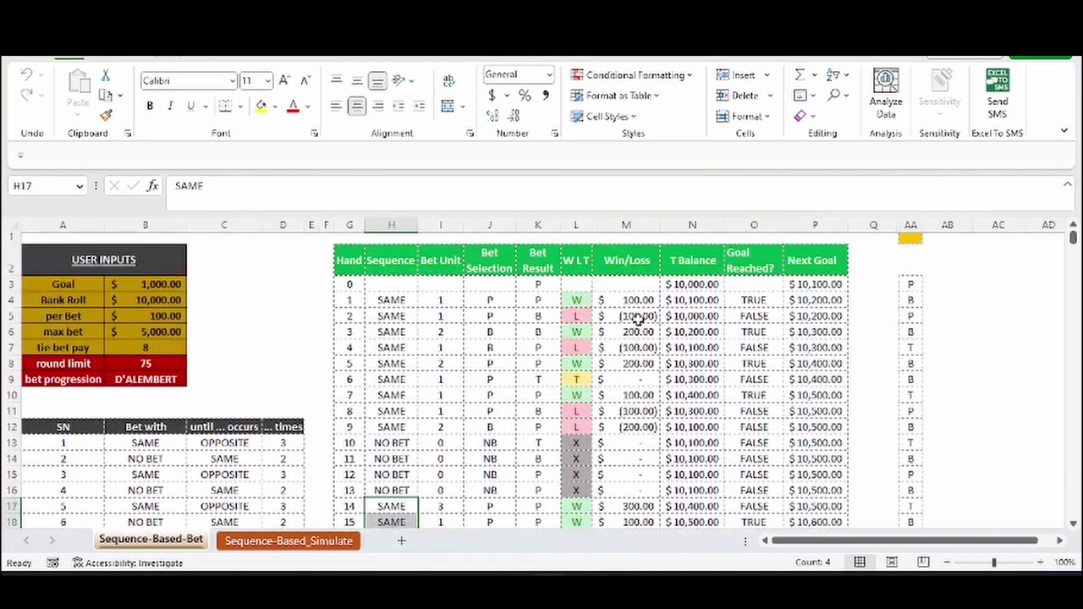
pyautogui.click(627, 301)
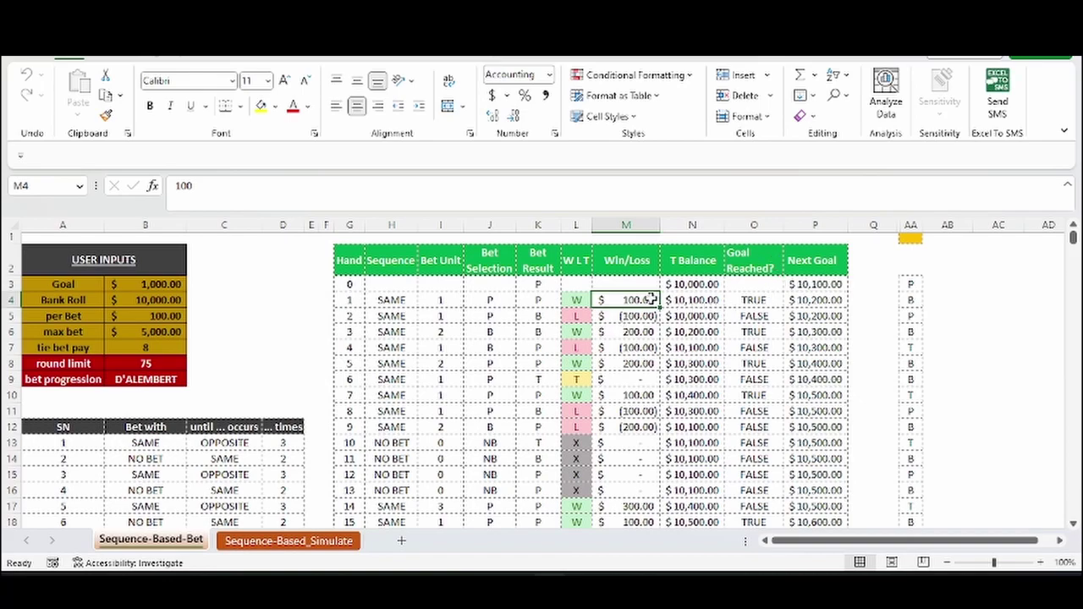
pyautogui.click(627, 317)
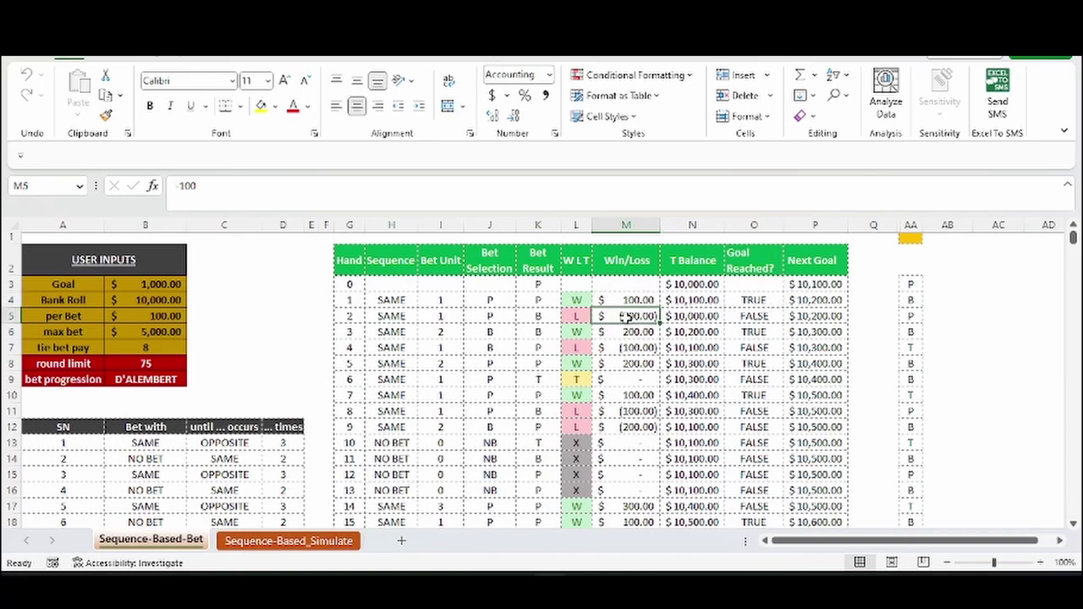
pyautogui.click(622, 333)
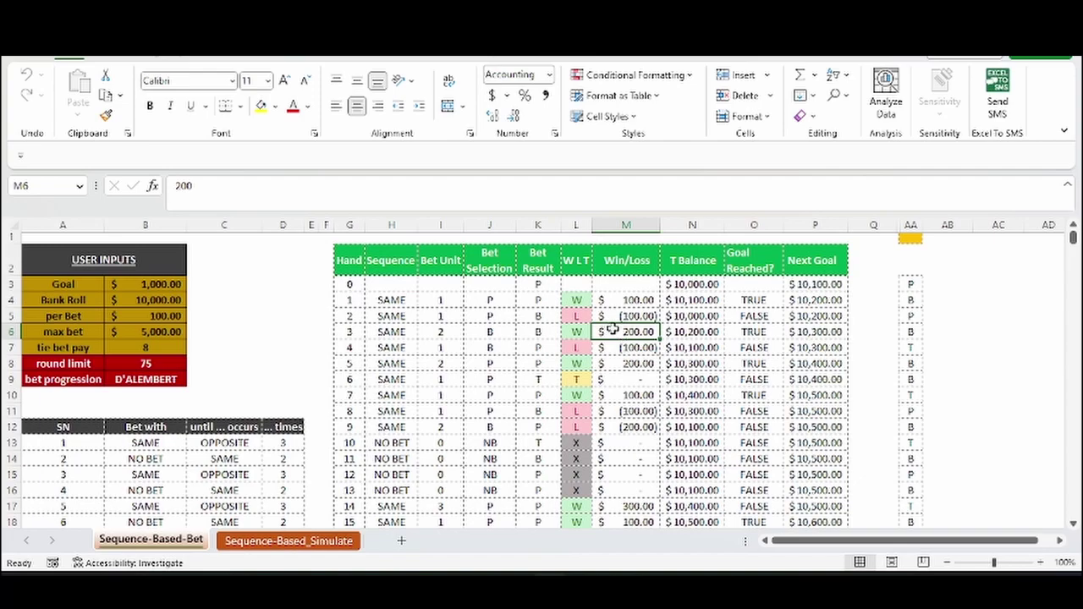
# Examine the win/loss amounts of hands 4, 5, 7, 8 and 9 under the D'ALEMBERT progression.
pyautogui.click(624, 348)
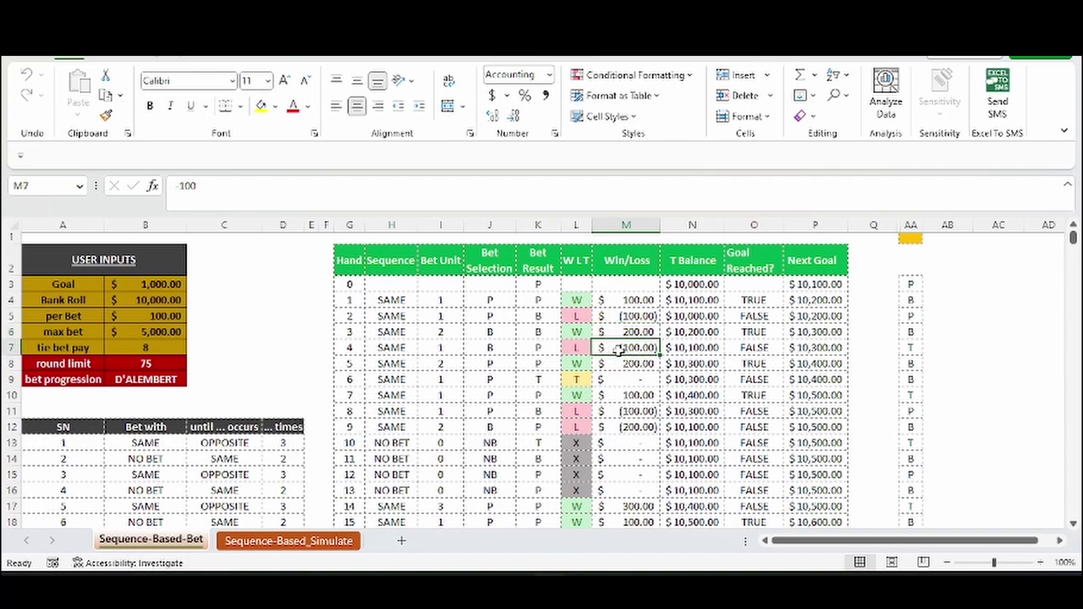
pyautogui.click(627, 362)
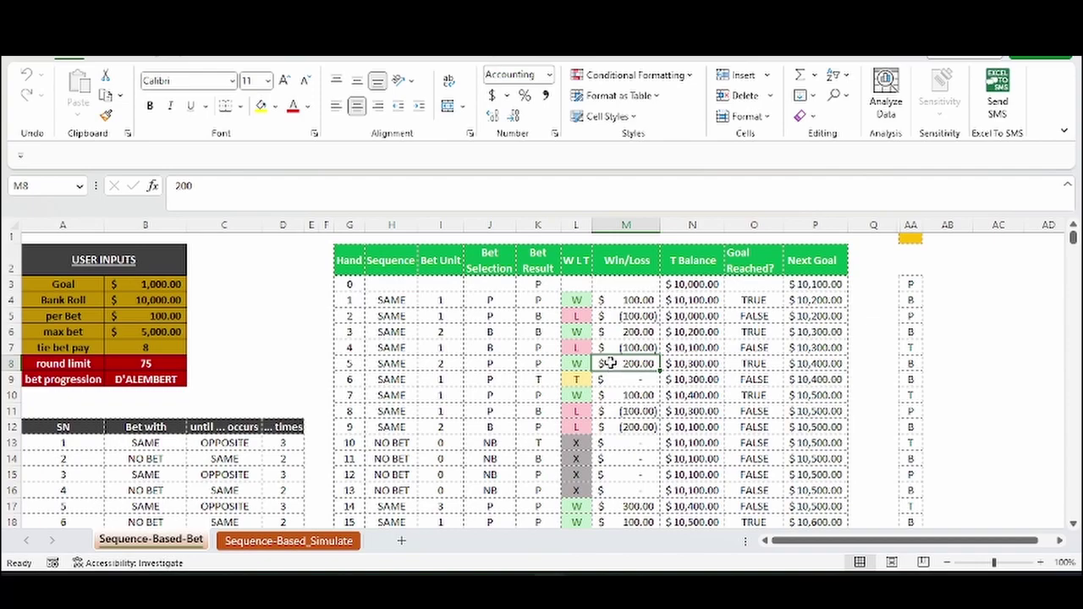
pyautogui.click(613, 396)
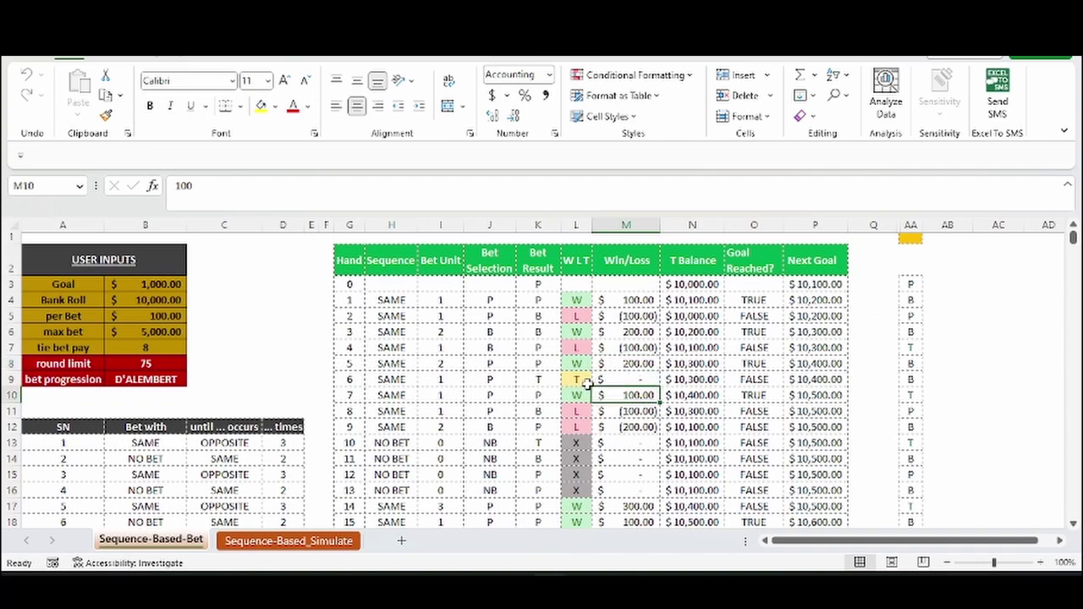
pyautogui.click(615, 412)
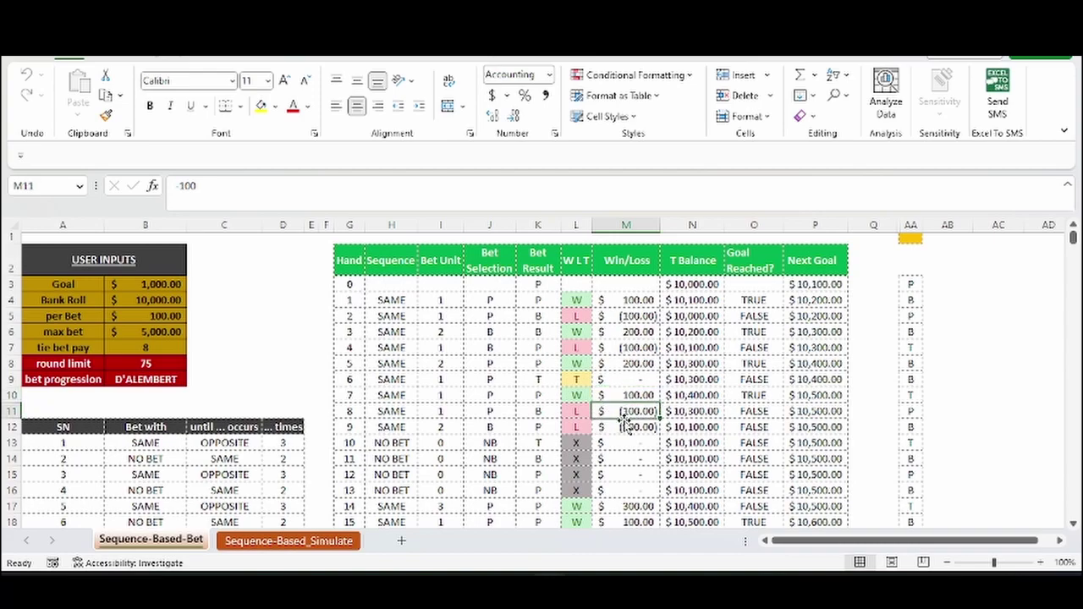
pyautogui.click(629, 427)
# Examine hand 14's win/loss, total balance and next goal against hand 13's next goal.
pyautogui.scroll(-2, 629, 428)
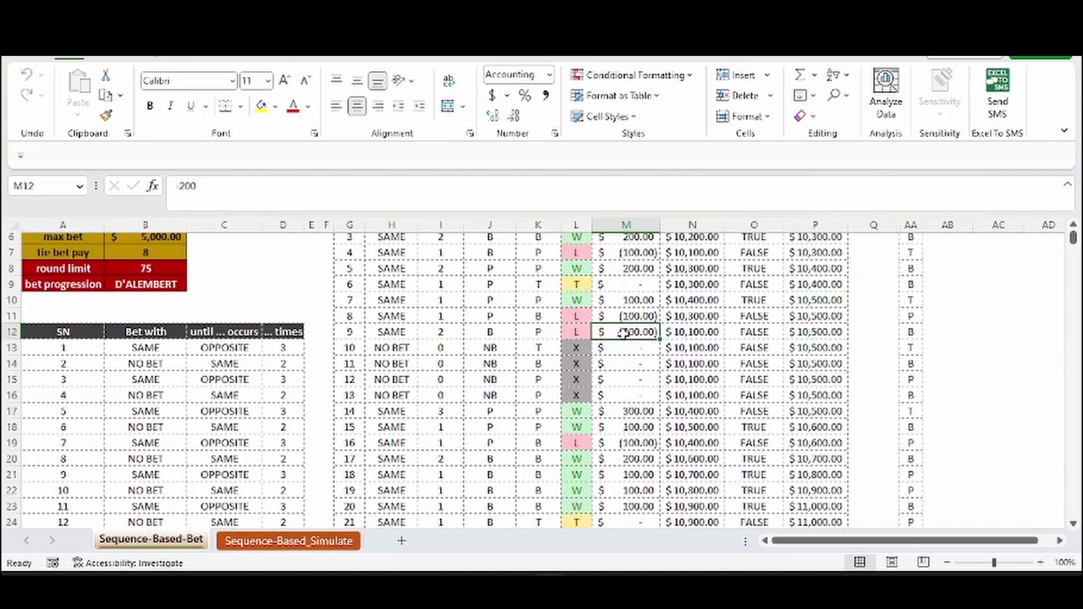
pyautogui.click(624, 411)
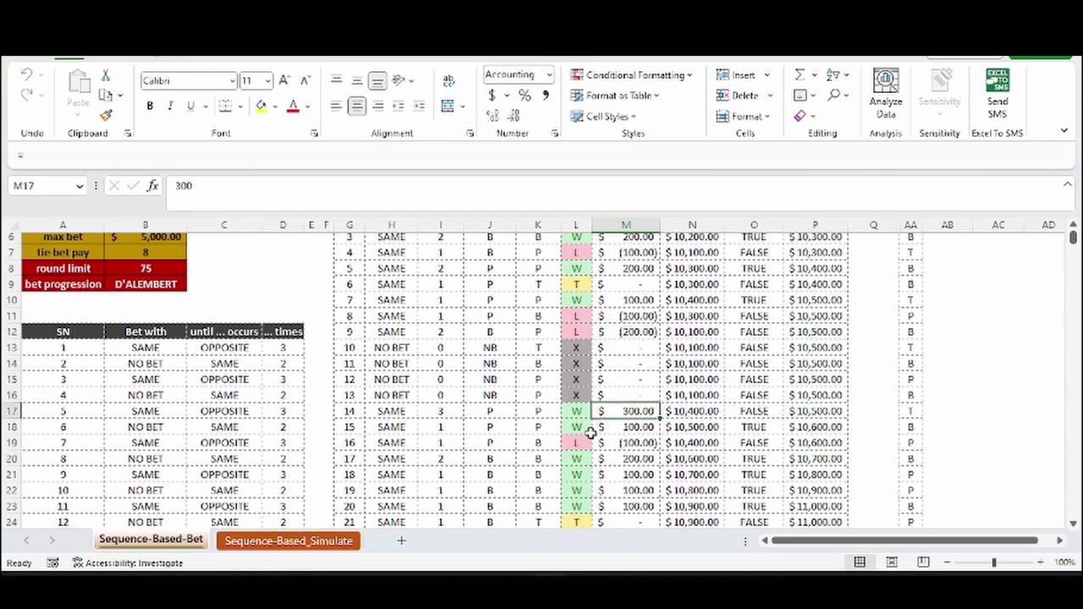
pyautogui.click(796, 397)
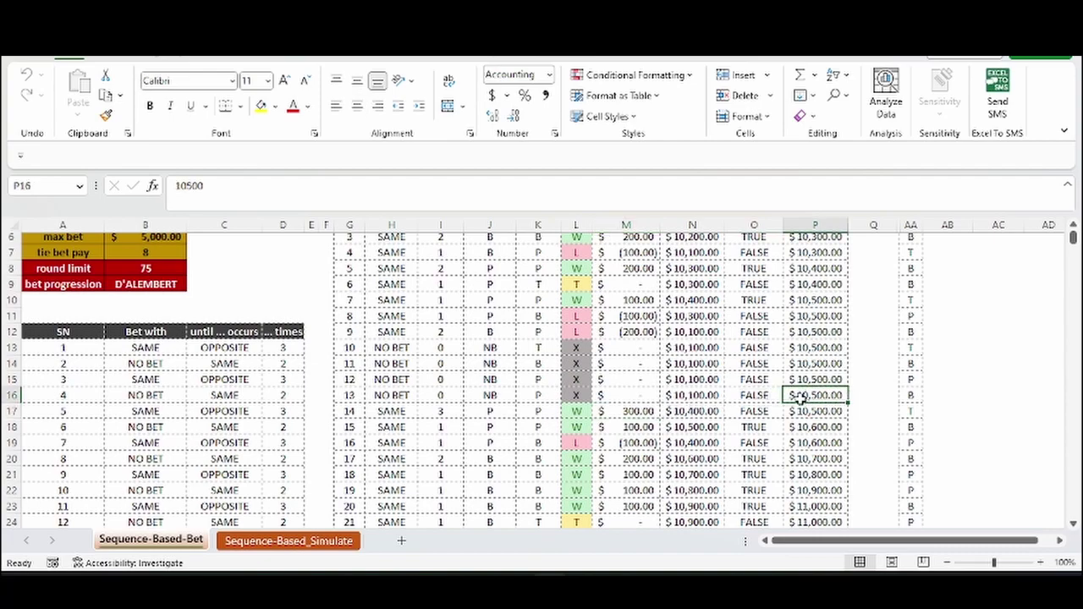
pyautogui.click(695, 412)
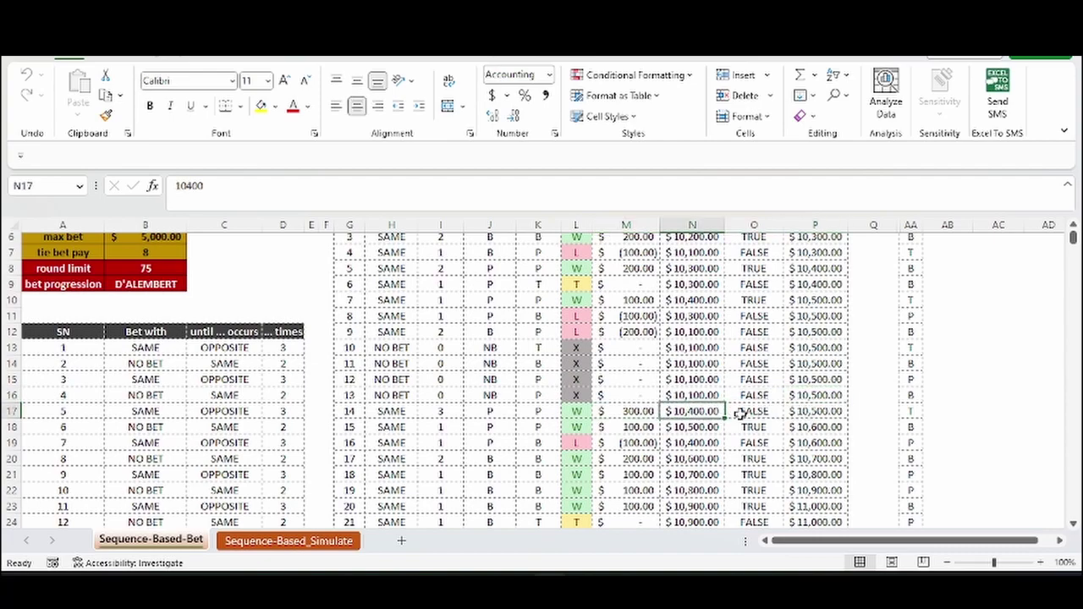
pyautogui.click(792, 412)
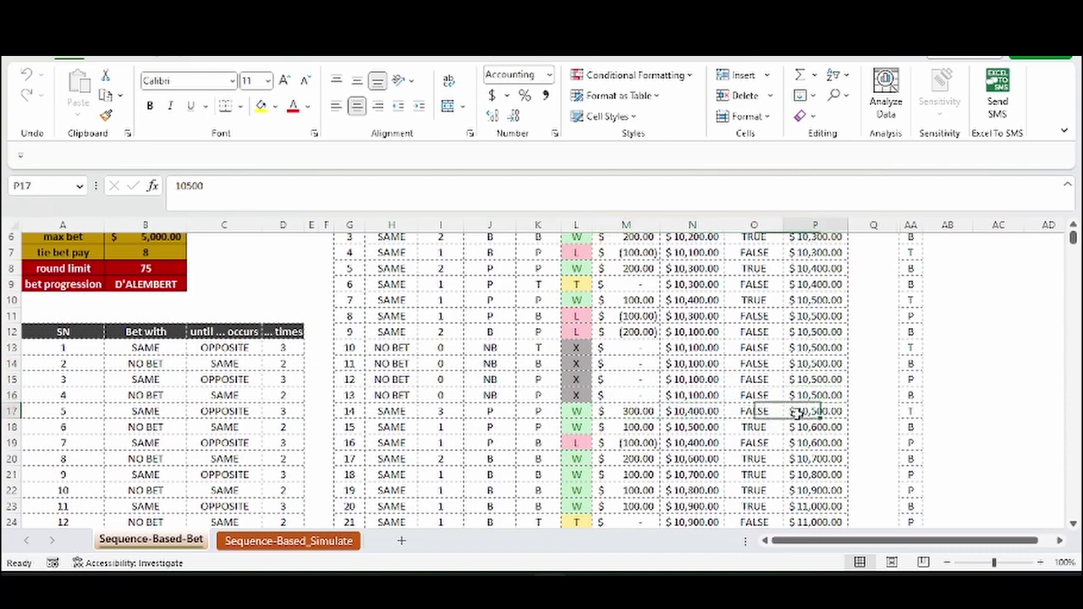
# Compare hand 15's win/loss with hand 14's total balance and the next goal set at hand 13.
pyautogui.click(622, 425)
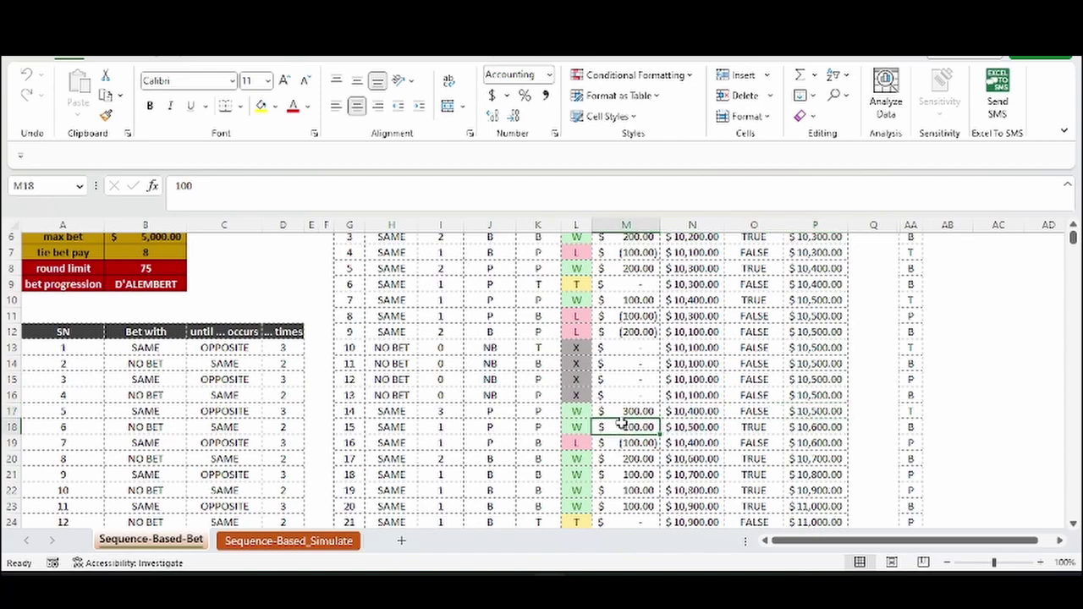
pyautogui.click(677, 408)
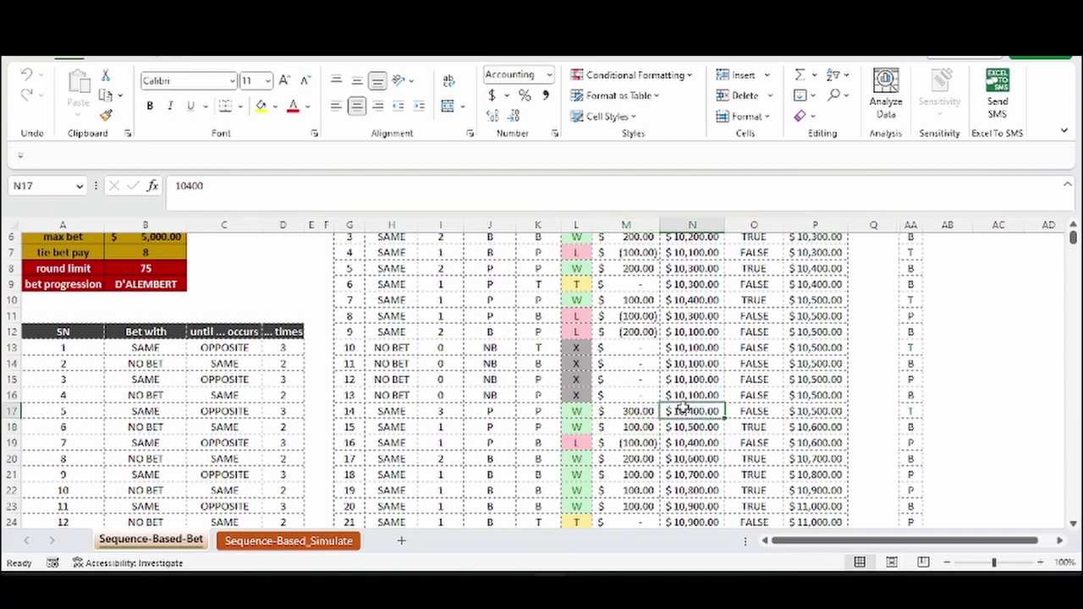
pyautogui.click(791, 395)
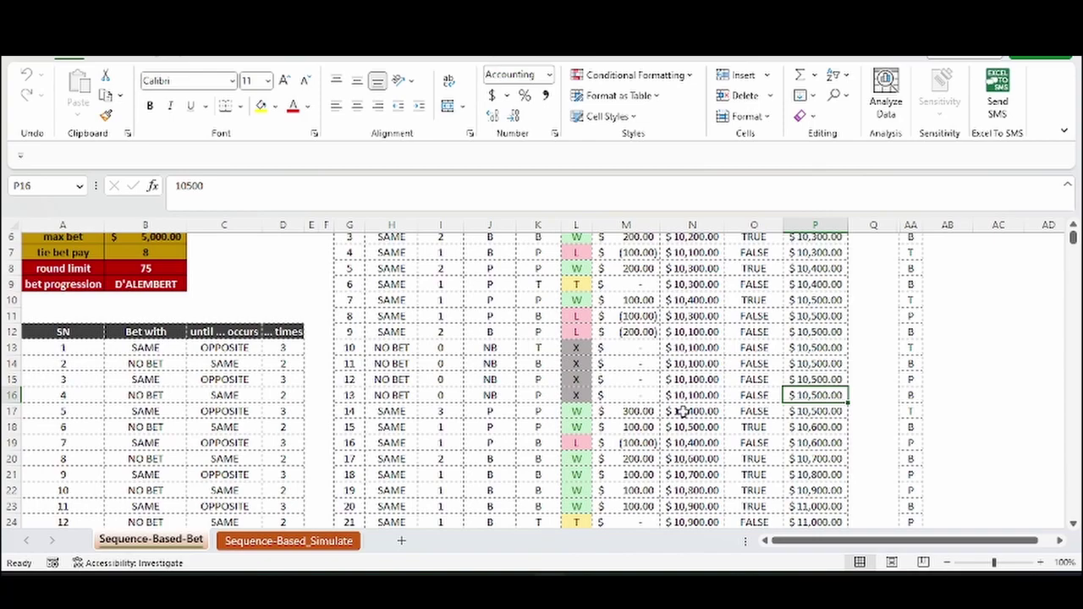
# Examine the win/loss and total balance of hands 14 and 15, plus the total balance of the goal-reached row.
pyautogui.click(635, 411)
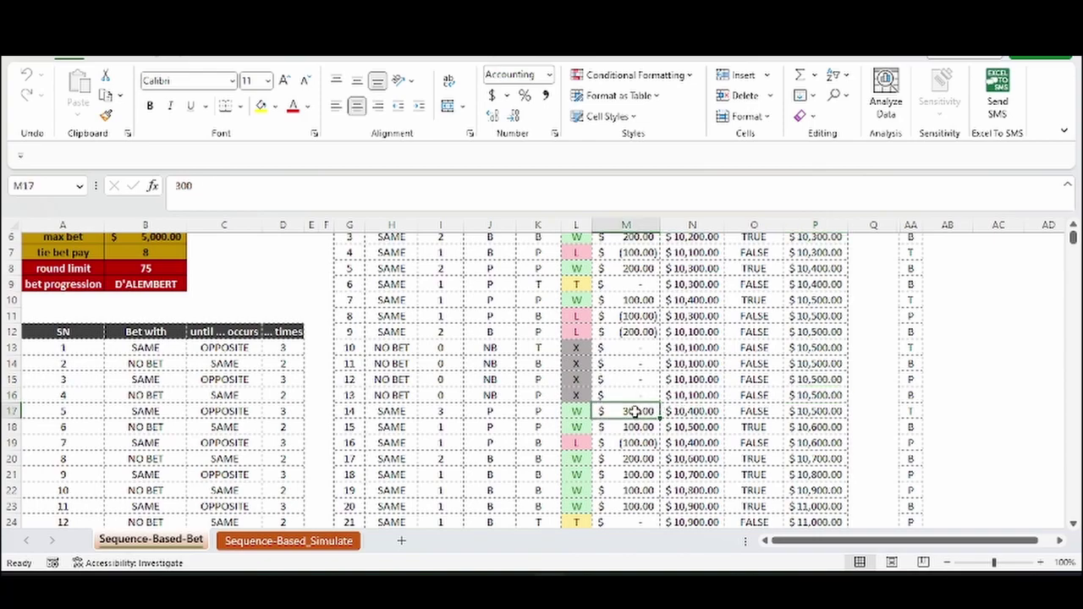
pyautogui.click(700, 410)
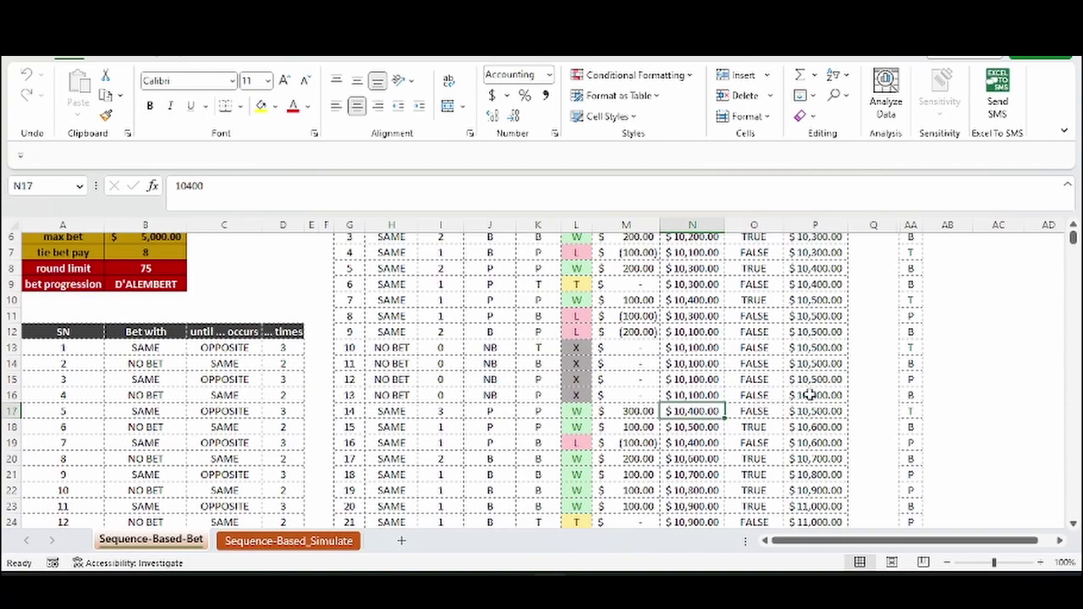
pyautogui.click(624, 429)
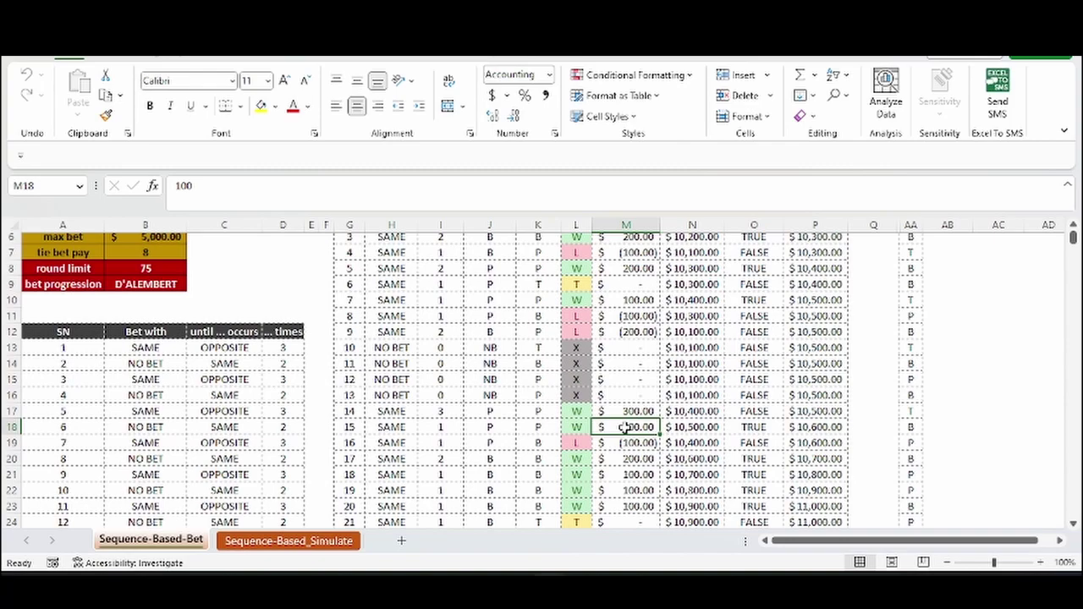
pyautogui.scroll(-1, 625, 428)
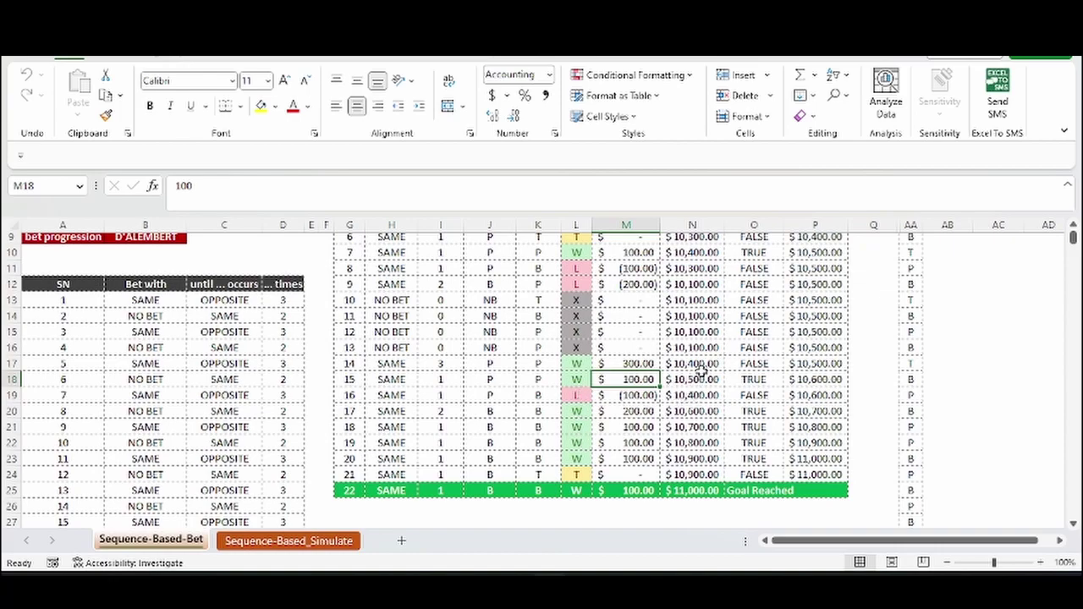
pyautogui.click(699, 489)
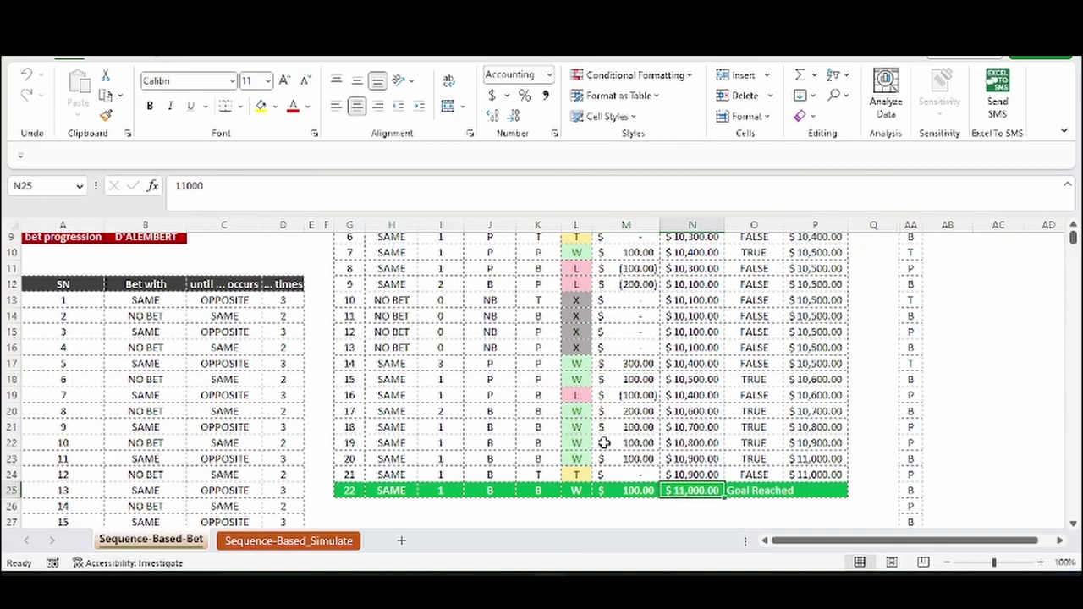
# Rerun the bet simulation and check the hand number and total balance in its final row.
pyautogui.hotkey('ctrl', 'shift', 'r')
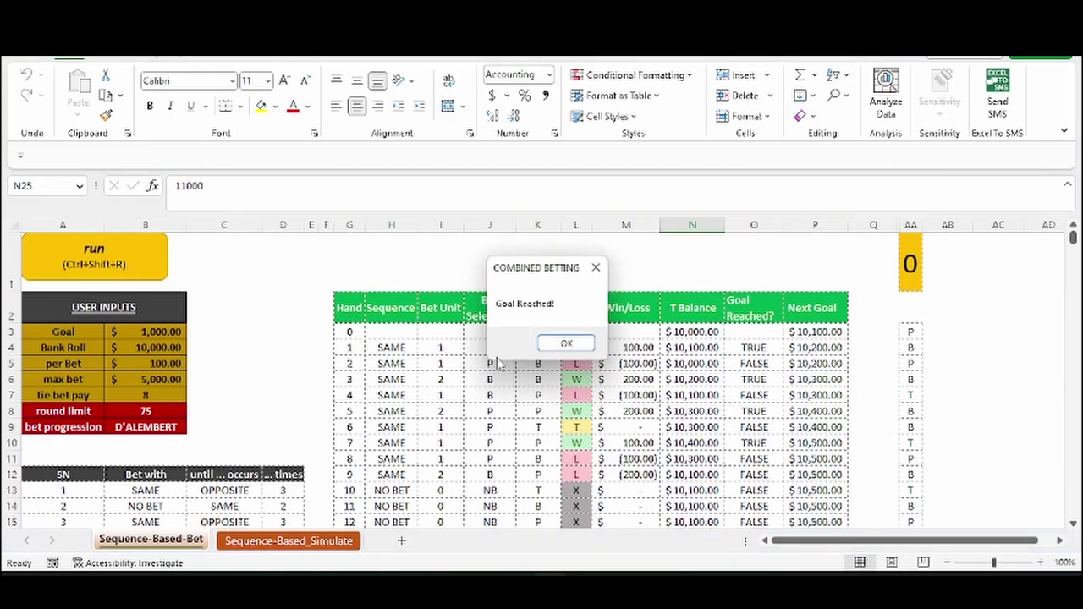
pyautogui.click(567, 343)
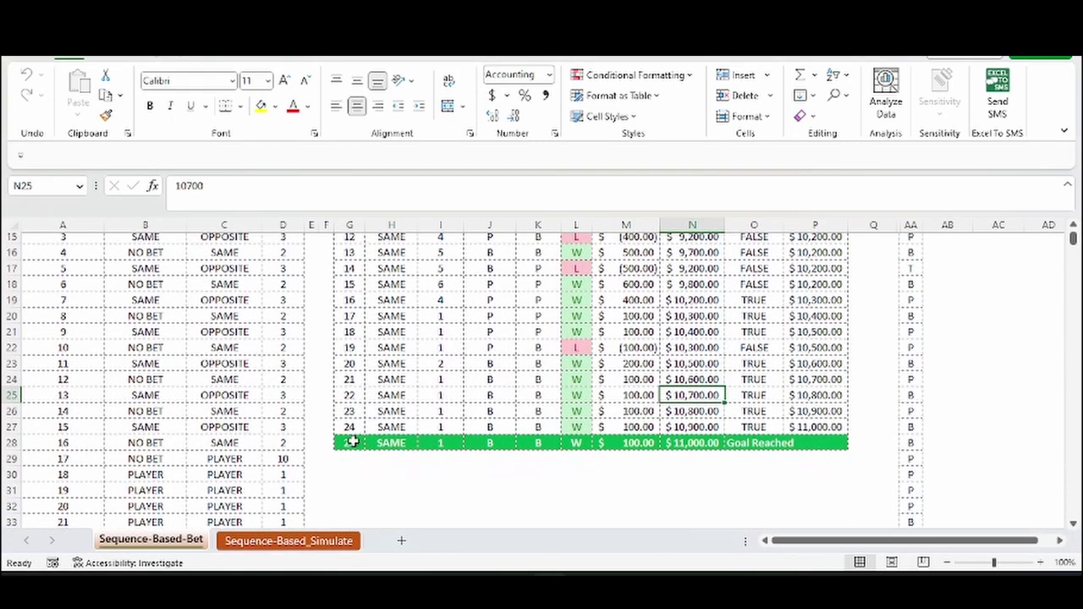
pyautogui.click(352, 443)
pyautogui.click(676, 444)
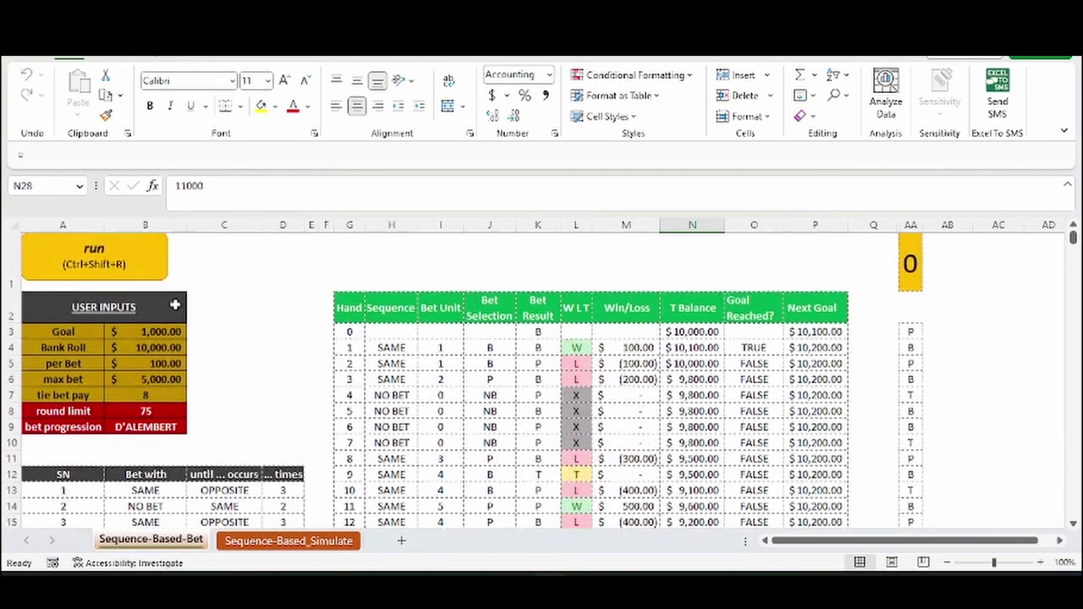
# Run the simulation once more and check the total balance at hand 75.
pyautogui.click(564, 343)
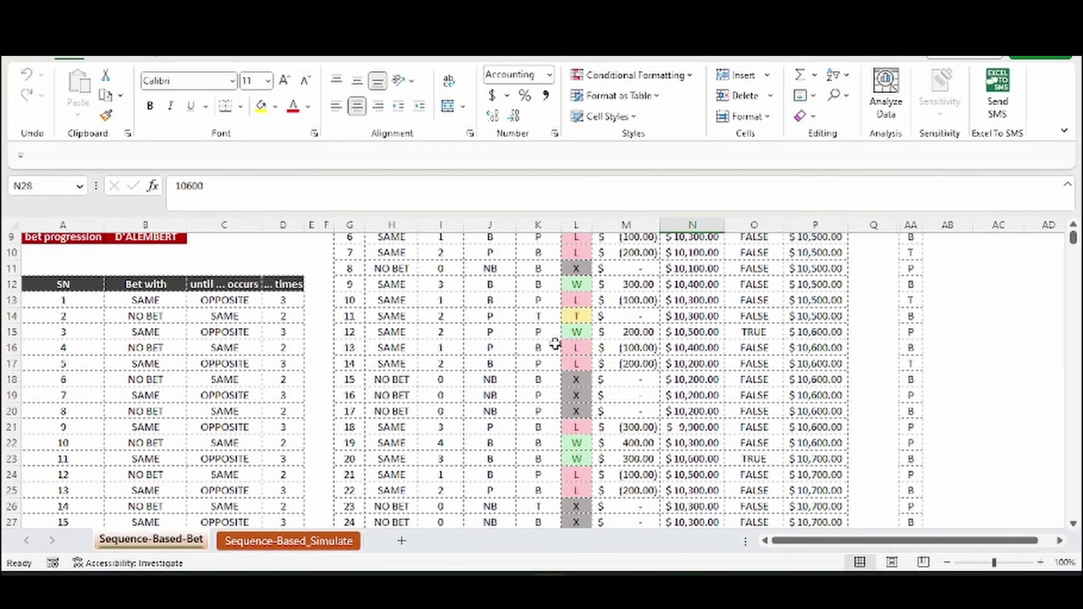
pyautogui.scroll(-9, 538, 360)
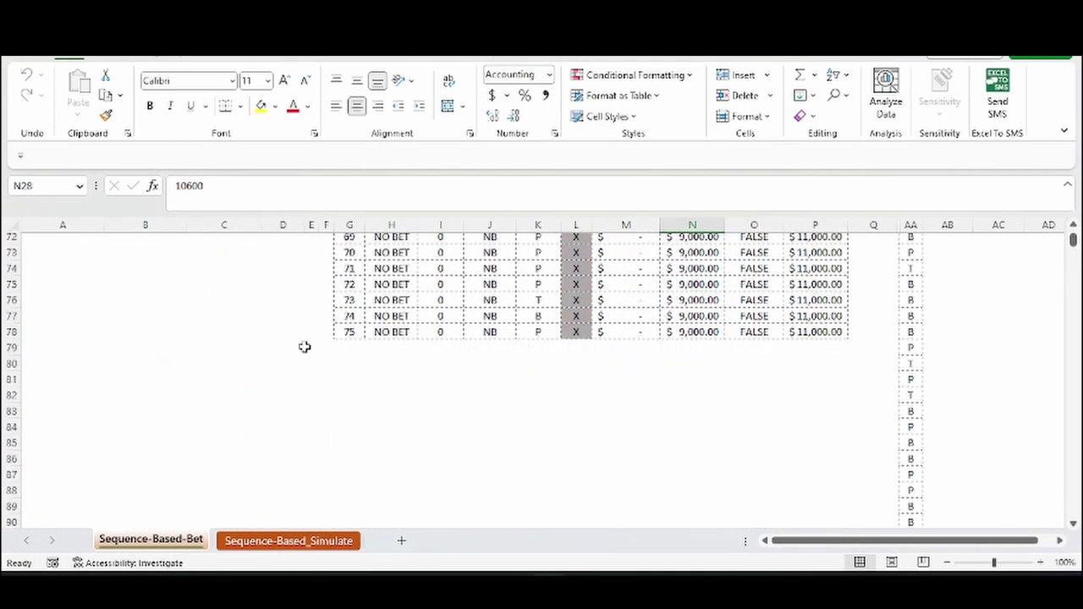
pyautogui.click(350, 330)
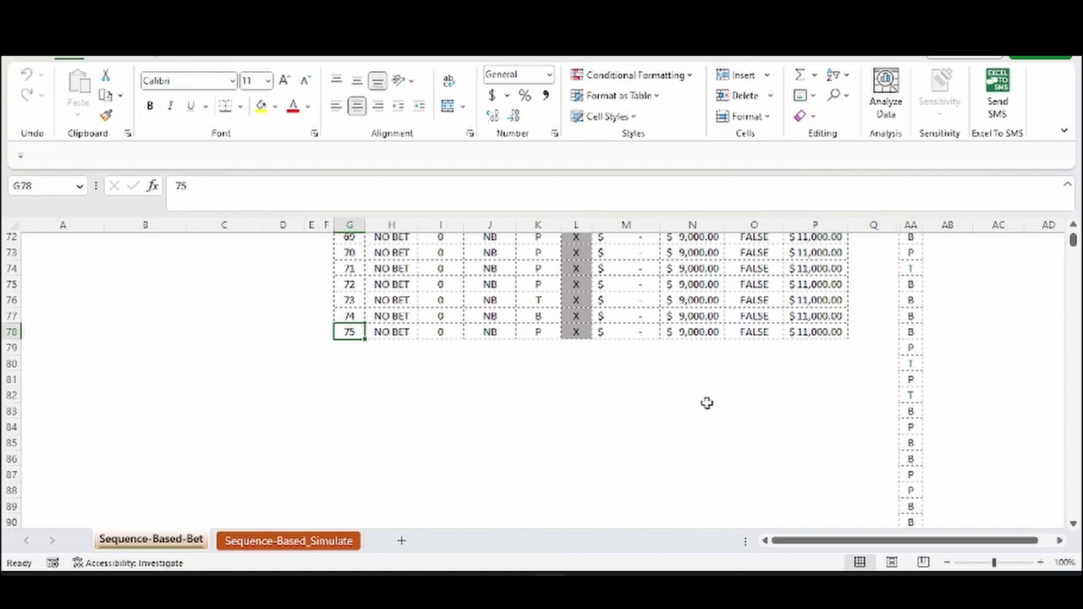
pyautogui.click(694, 332)
# Generate another simulation run and review the total balance at the round limit.
pyautogui.scroll(20, 665, 368)
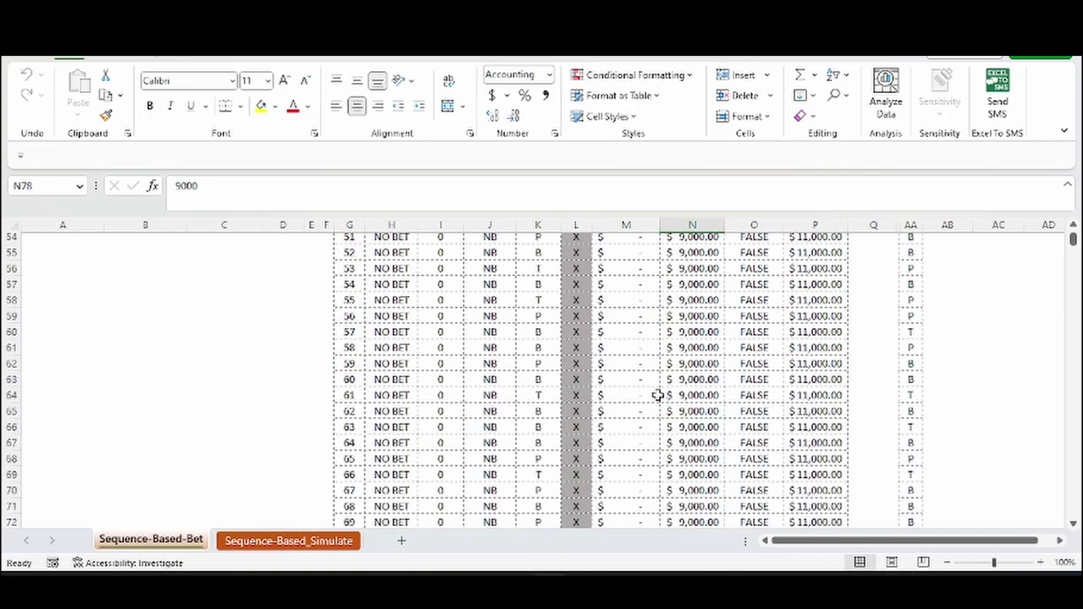
pyautogui.click(145, 261)
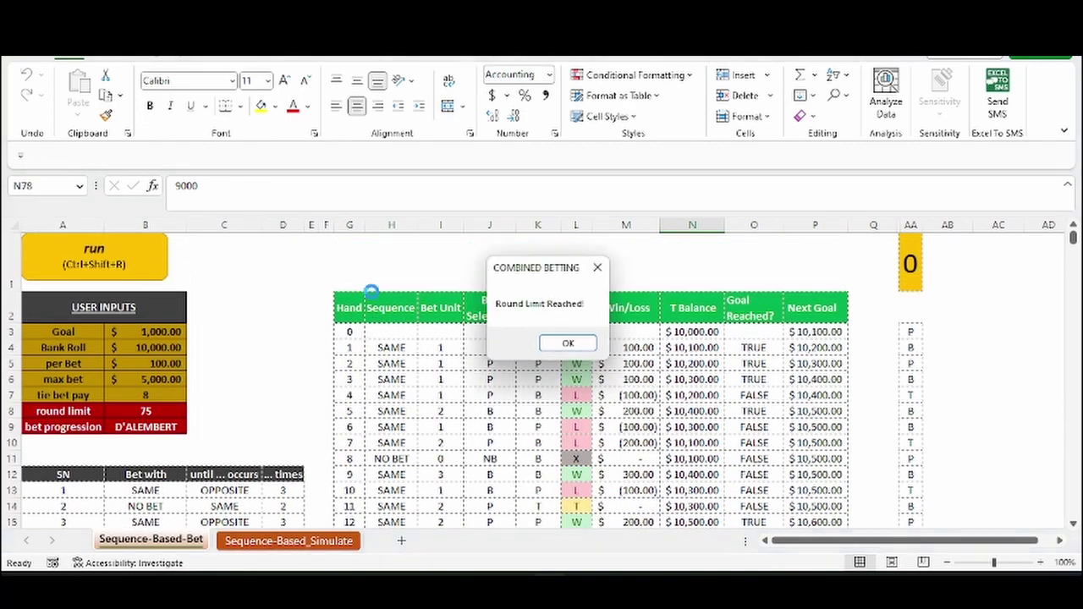
pyautogui.click(567, 343)
pyautogui.scroll(-20, 517, 386)
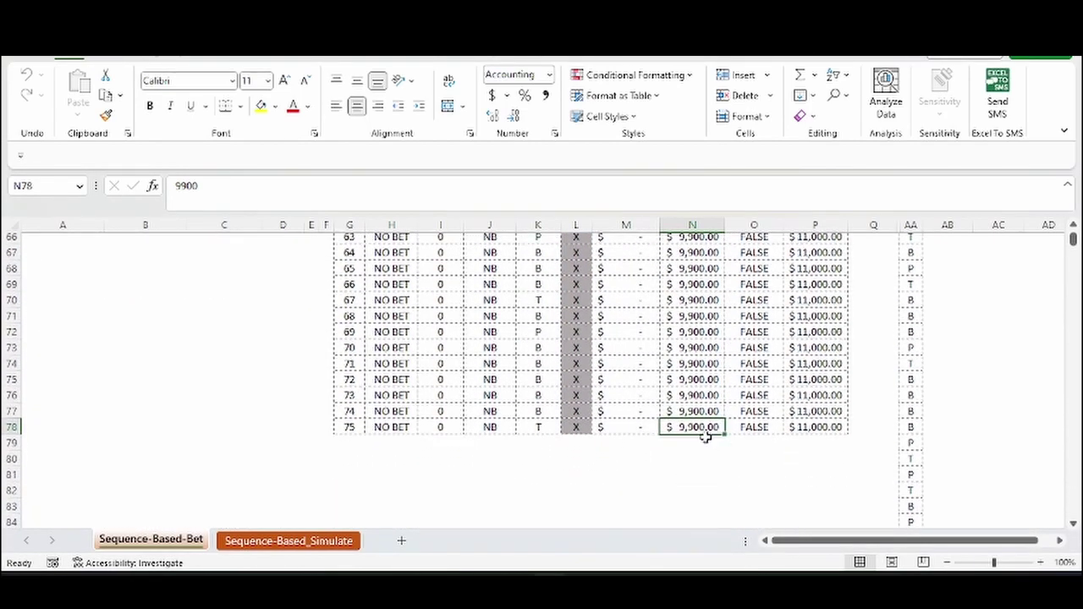
# Run the simulation again and check the hand number and total balance of the goal-reached row.
pyautogui.scroll(20, 708, 444)
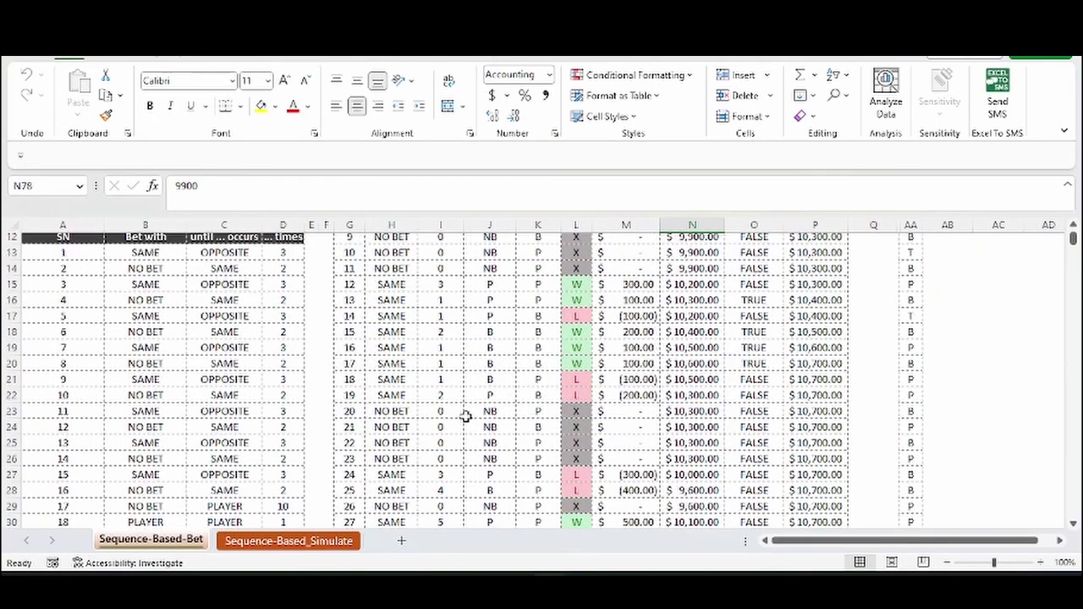
pyautogui.click(108, 265)
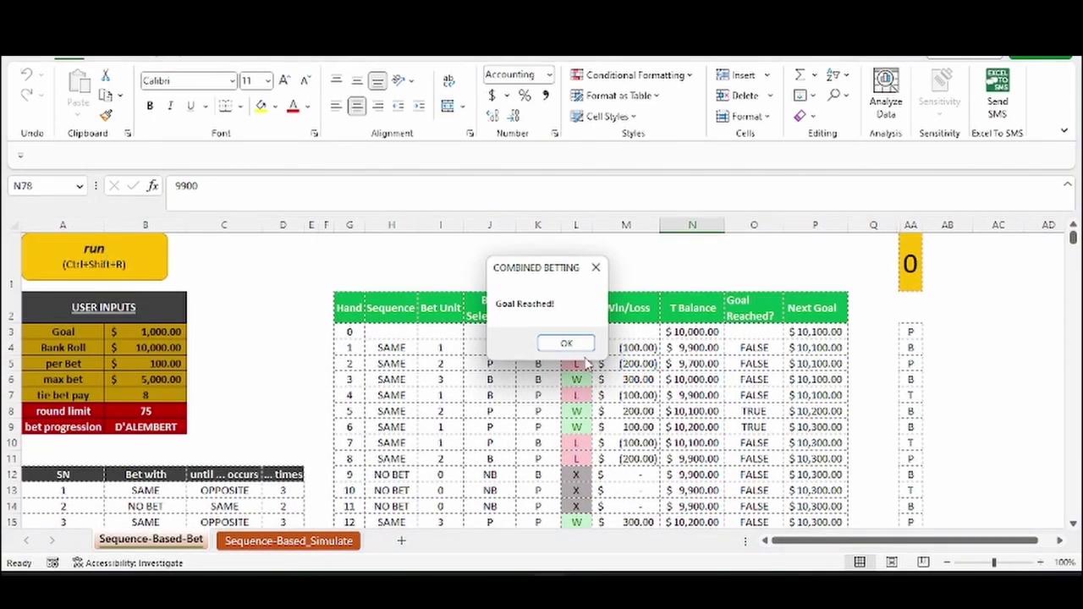
pyautogui.click(564, 345)
pyautogui.scroll(-12, 551, 351)
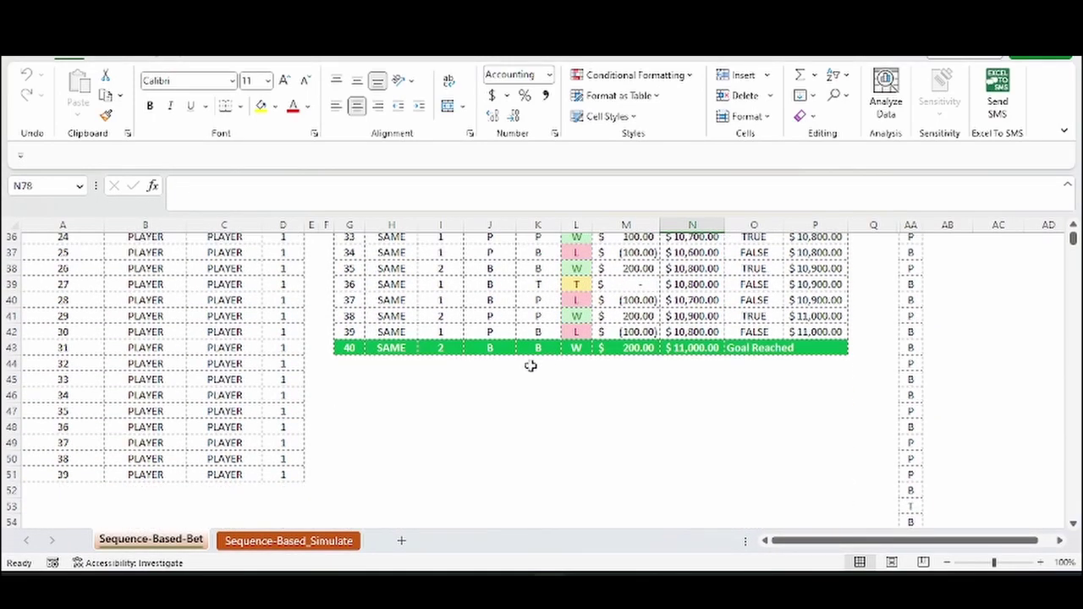
pyautogui.click(346, 347)
pyautogui.click(708, 348)
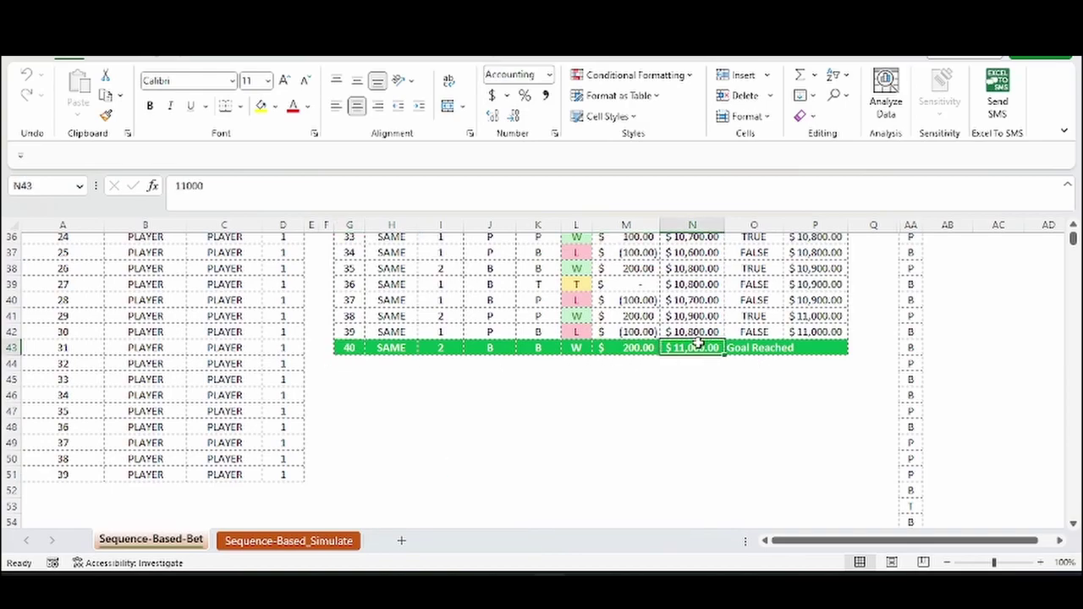
# On the Sequence-Based_Simulate sheet, widen column B to fit the bank roll and check the goal and per-bet inputs.
pyautogui.click(288, 541)
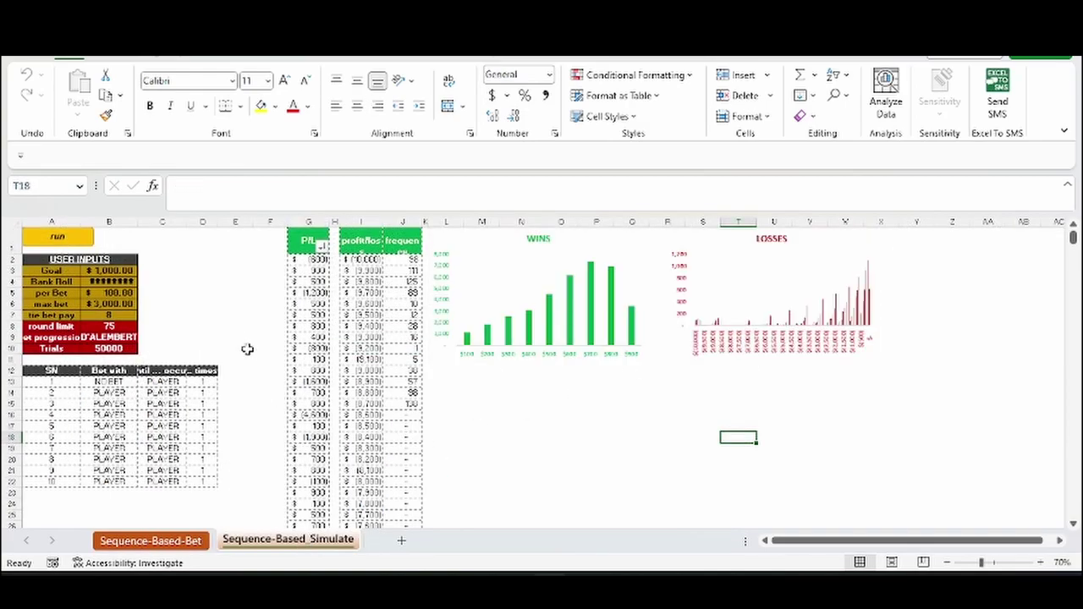
pyautogui.moveTo(137, 222); pyautogui.dragTo(162, 224)
pyautogui.click(140, 270)
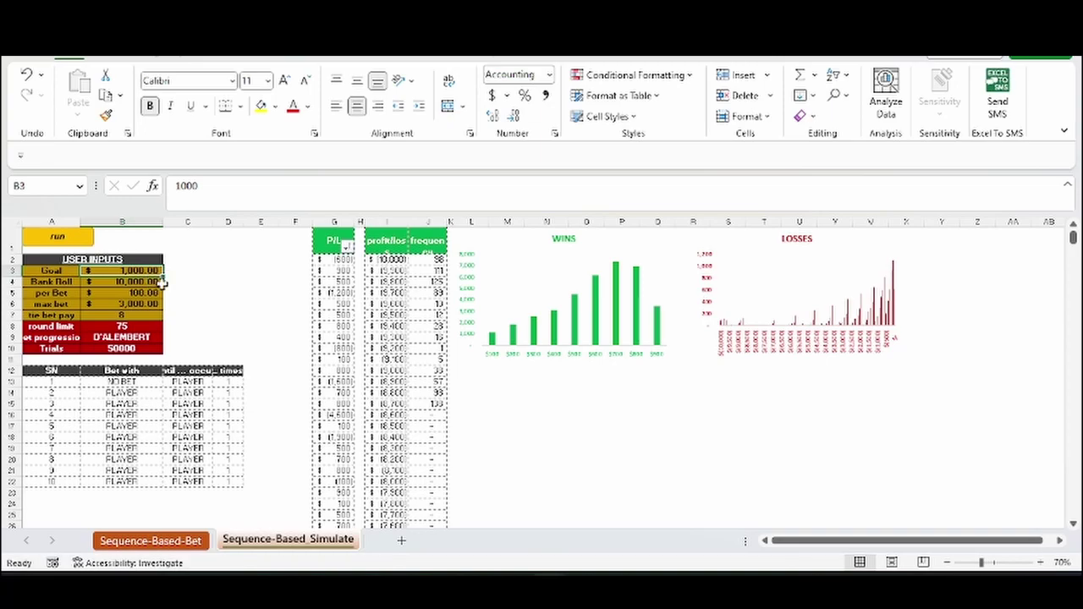
pyautogui.click(146, 291)
# Set the simulation's max bet to 5000 and its number of trials to 1000.
pyautogui.click(151, 303)
pyautogui.write('5000')
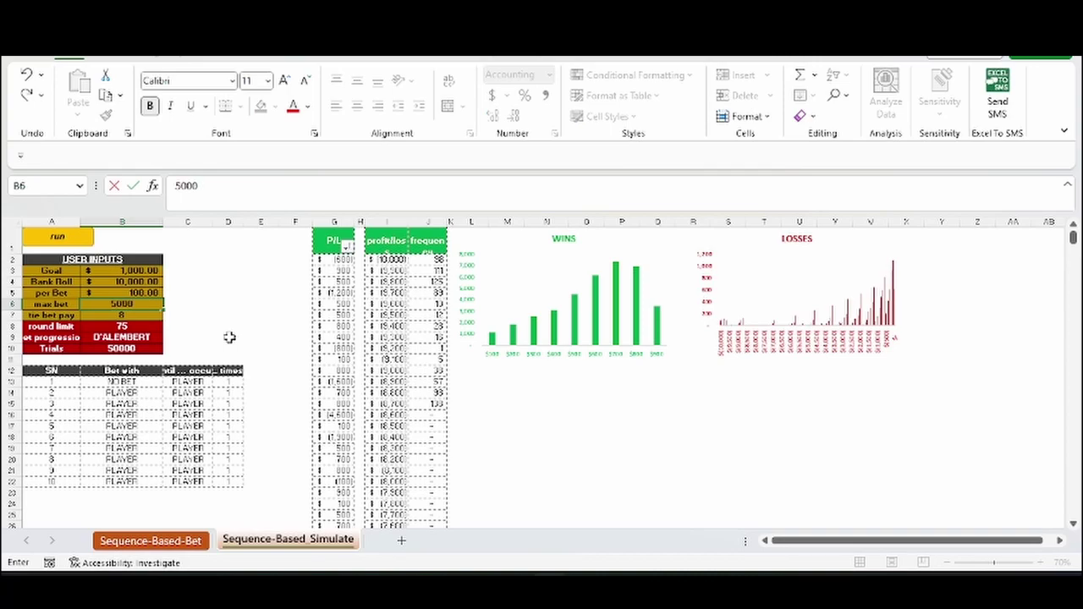
pyautogui.press('Return')
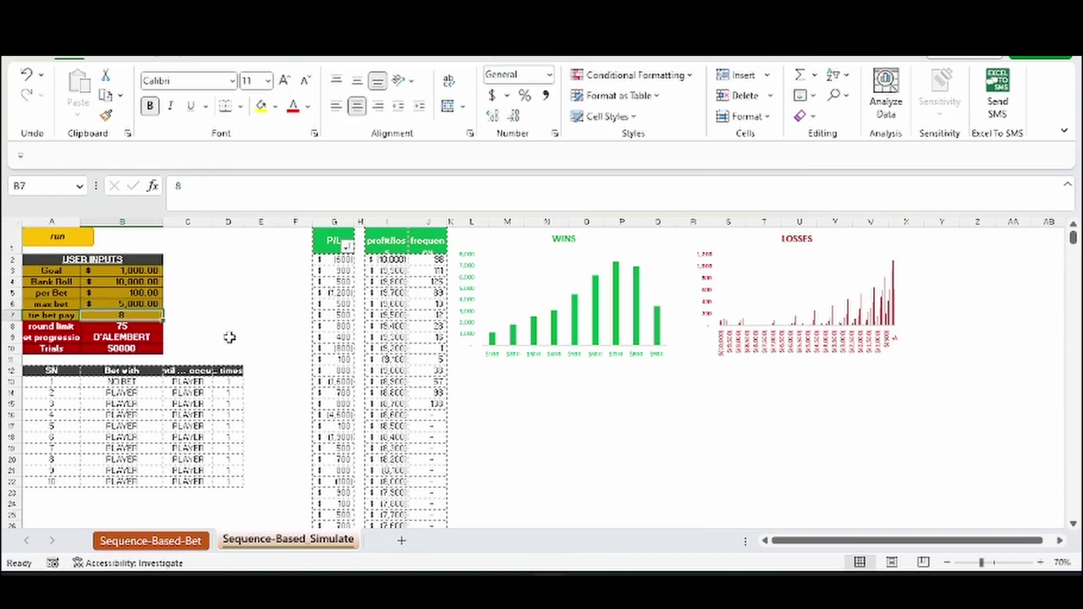
pyautogui.press('Return')
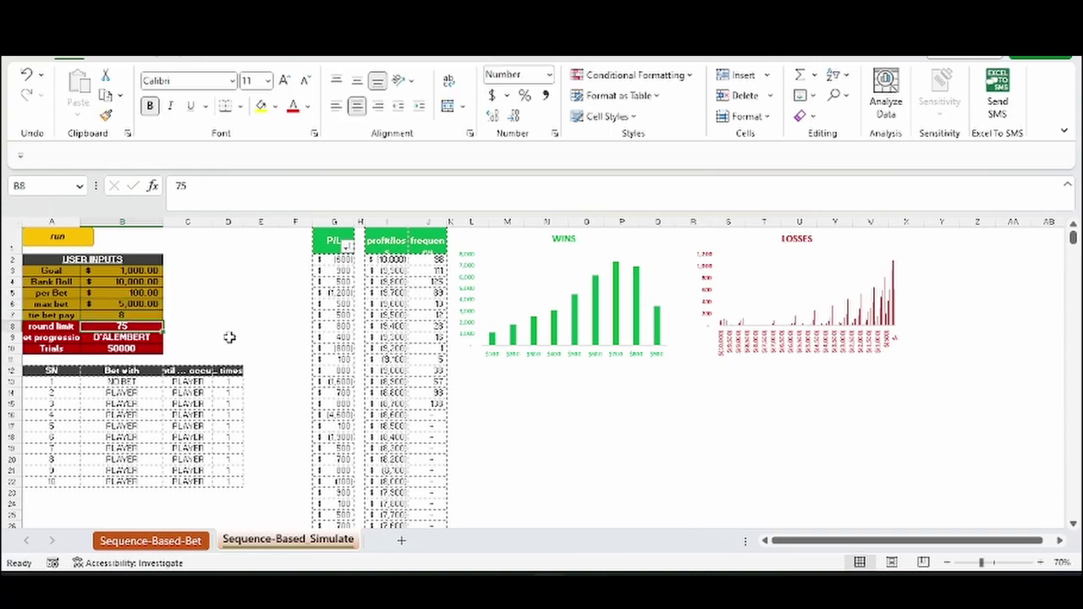
pyautogui.press('Return')
pyautogui.press('Return')
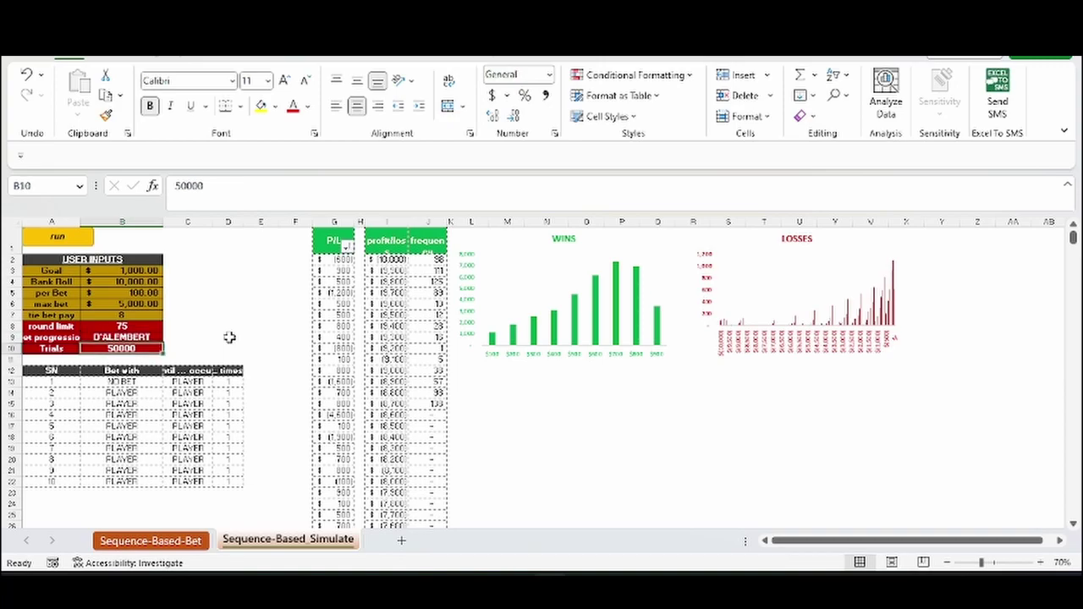
pyautogui.write('100')
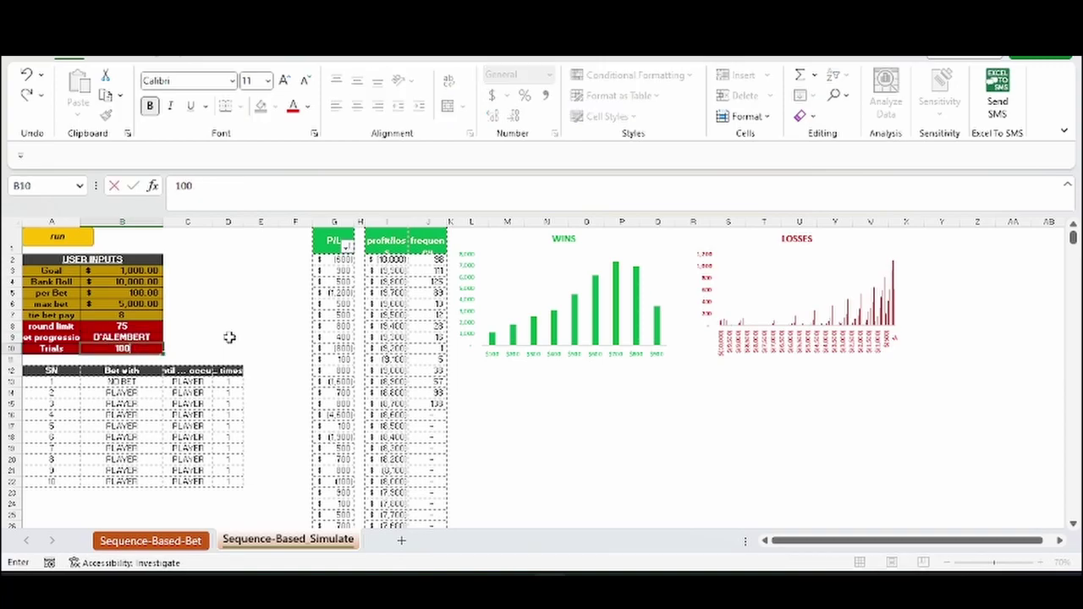
pyautogui.write('0')
pyautogui.press('Return')
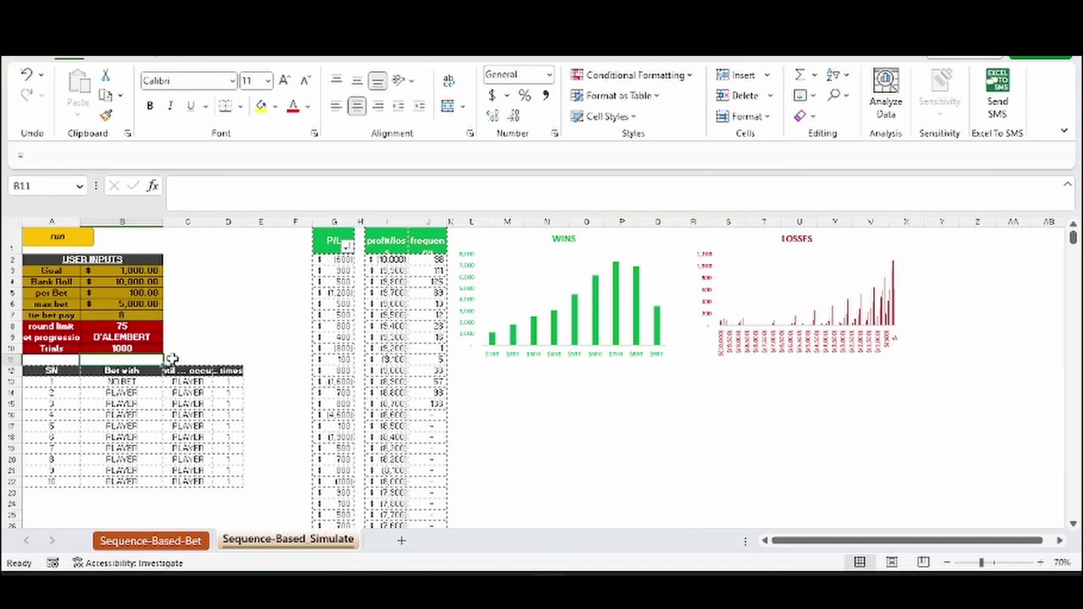
# Set sequence row 1 to bet with SAME until OPPOSITE occurs 3 times.
pyautogui.click(122, 382)
pyautogui.click(168, 383)
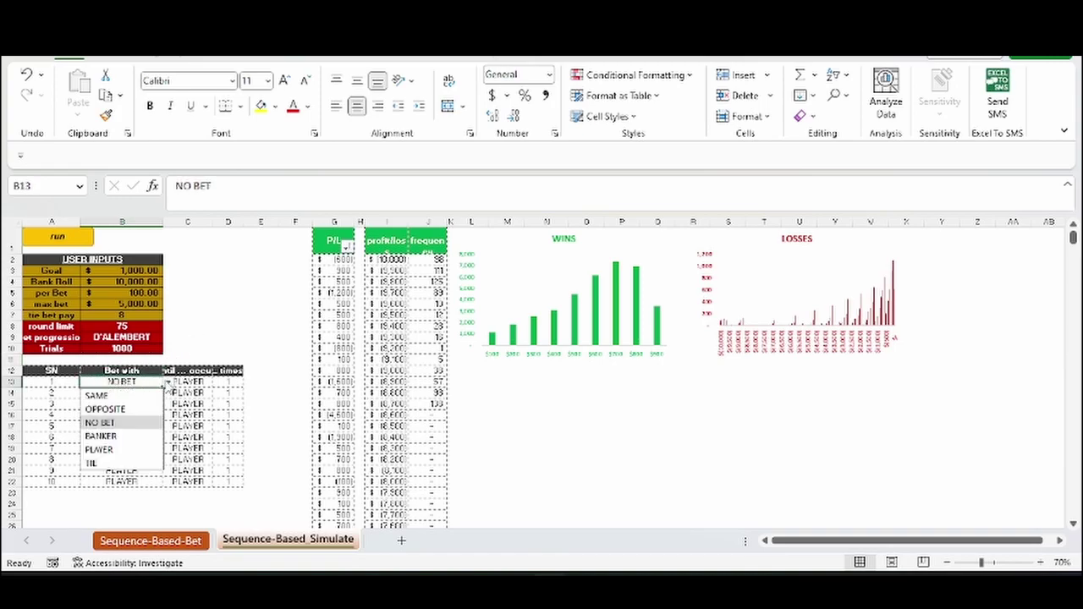
pyautogui.click(127, 395)
pyautogui.click(191, 381)
pyautogui.click(219, 385)
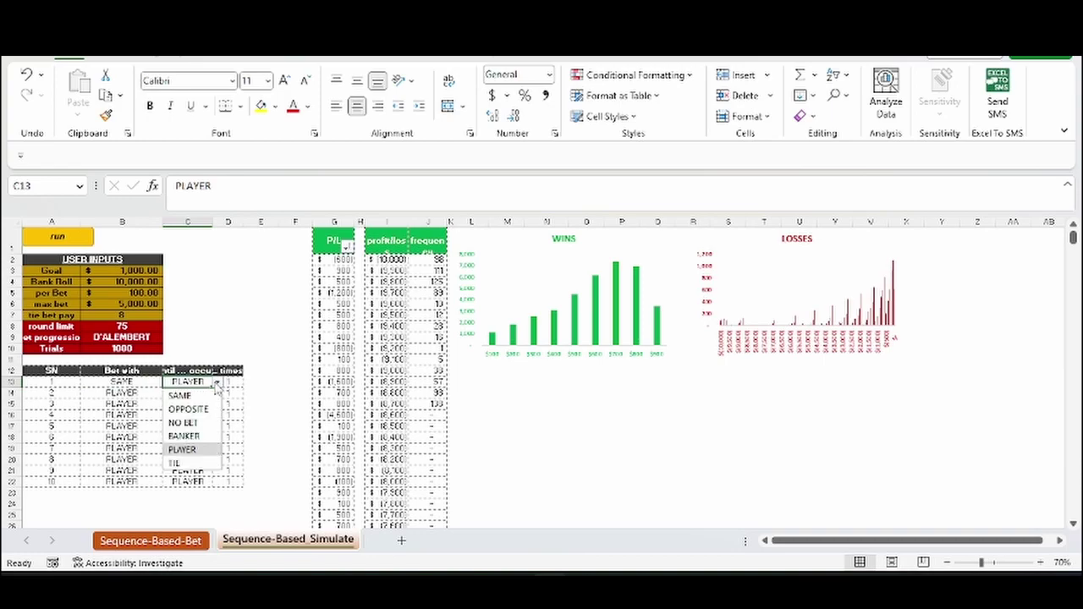
pyautogui.click(188, 405)
pyautogui.click(233, 383)
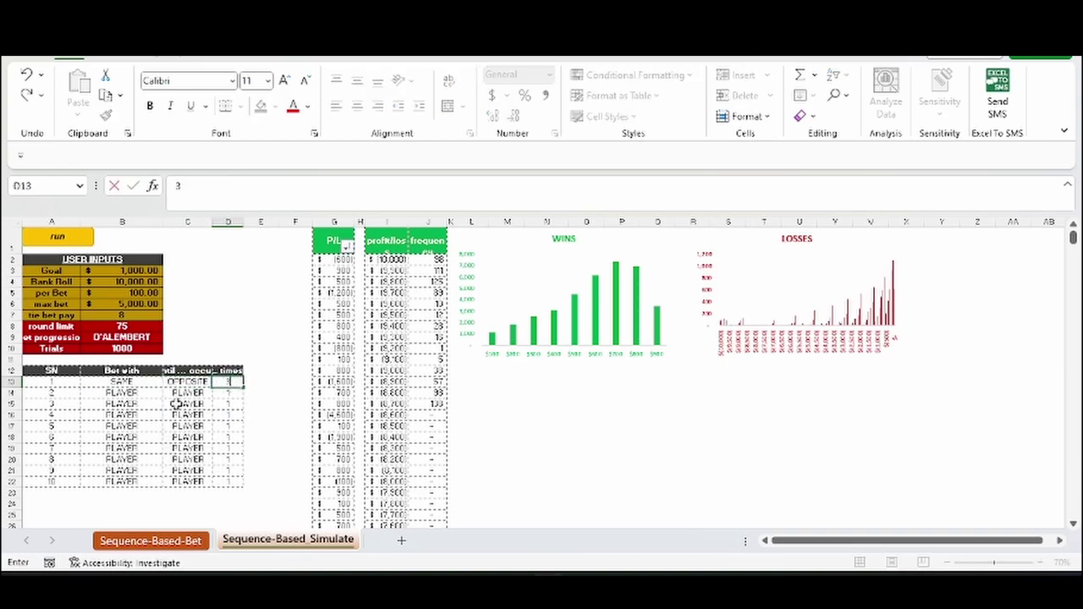
# Set sequence row 2 to NO BET until SAME occurs 2 times.
pyautogui.click(123, 394)
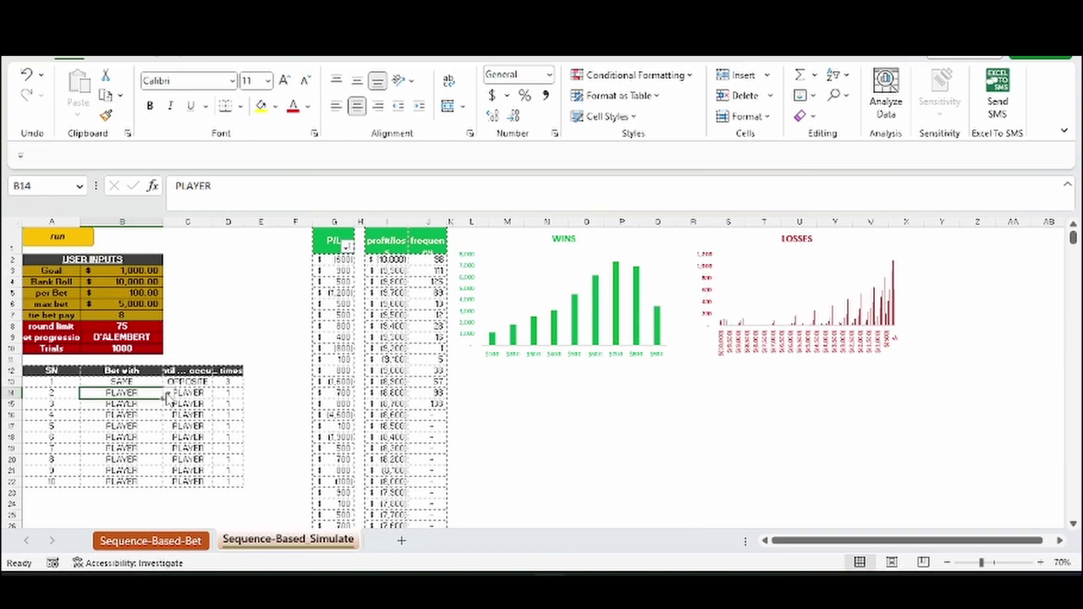
pyautogui.click(167, 395)
pyautogui.click(140, 435)
pyautogui.click(198, 394)
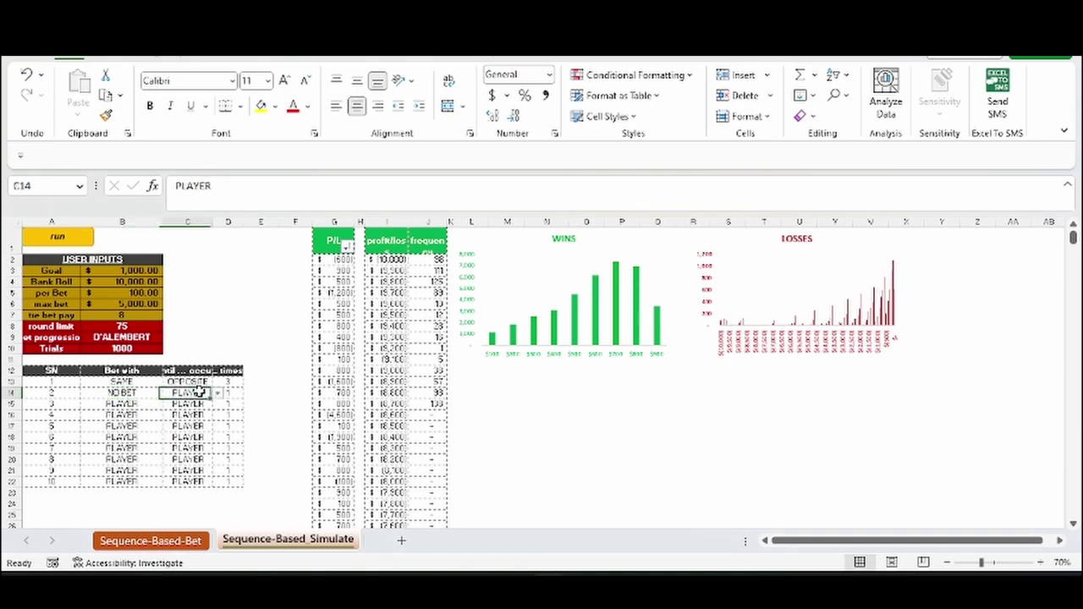
pyautogui.click(217, 395)
pyautogui.click(186, 406)
pyautogui.click(233, 394)
pyautogui.write('2')
# Copy the settings of sequence rows 1 and 2 into rows 3 to 10.
pyautogui.moveTo(121, 382); pyautogui.dragTo(223, 386)
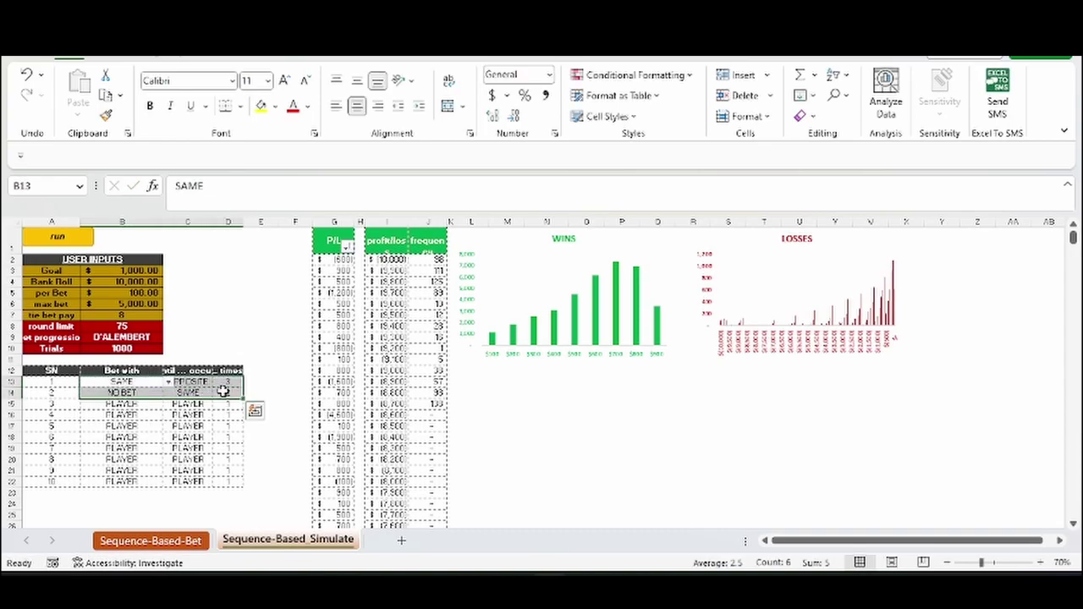
pyautogui.hotkey('ctrl', 'c')
pyautogui.click(121, 404)
pyautogui.hotkey('ctrl', 'v')
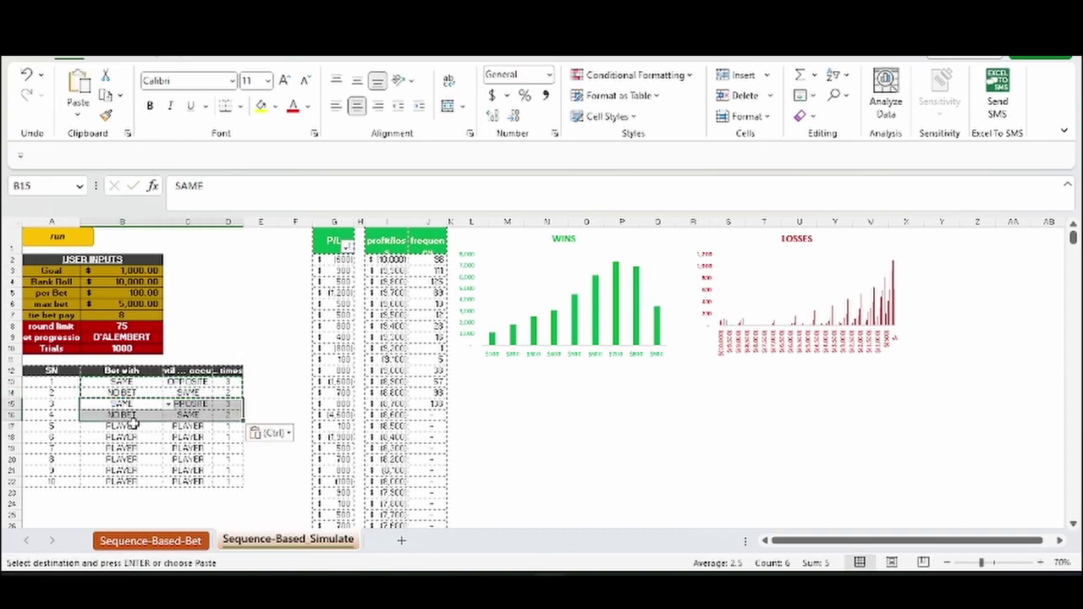
pyautogui.click(123, 426)
pyautogui.hotkey('ctrl', 'v')
pyautogui.click(133, 448)
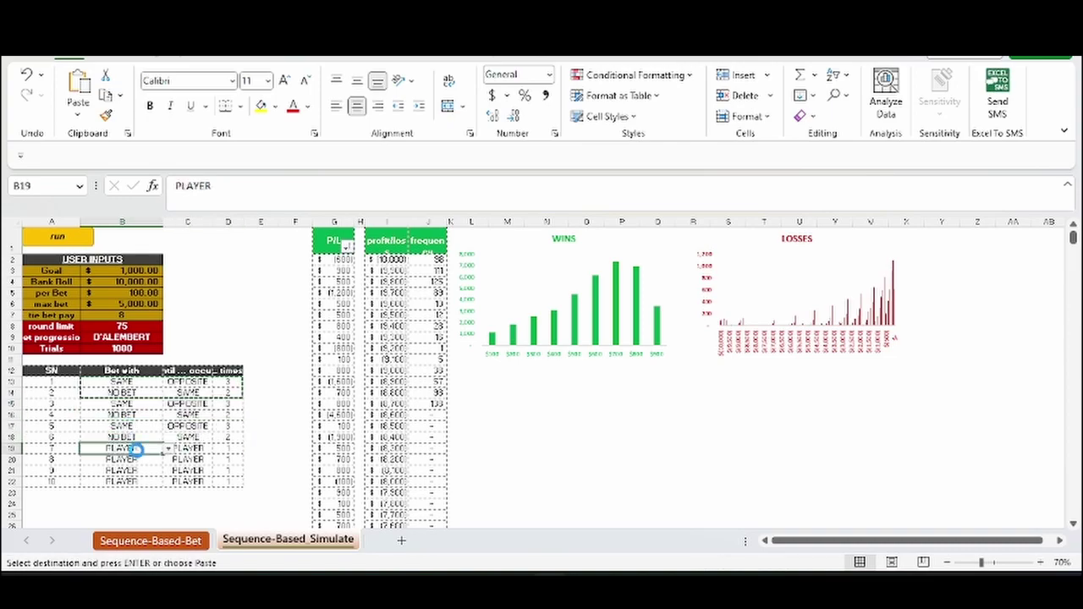
pyautogui.hotkey('ctrl', 'v')
pyautogui.click(129, 470)
pyautogui.hotkey('ctrl', 'v')
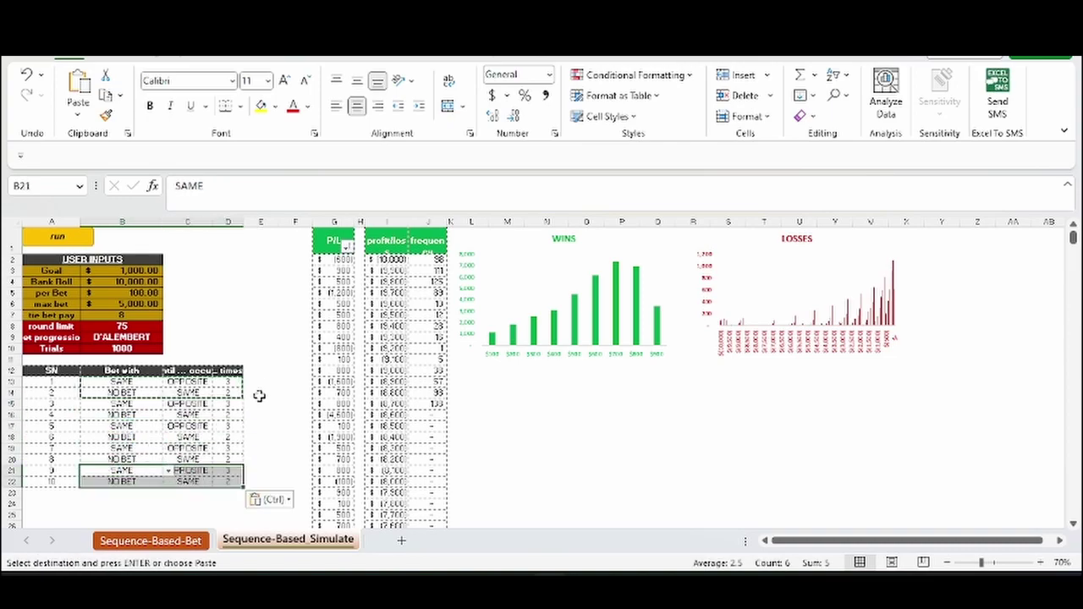
# Run the simulation and add data labels to the bars of the WINS chart.
pyautogui.click(261, 337)
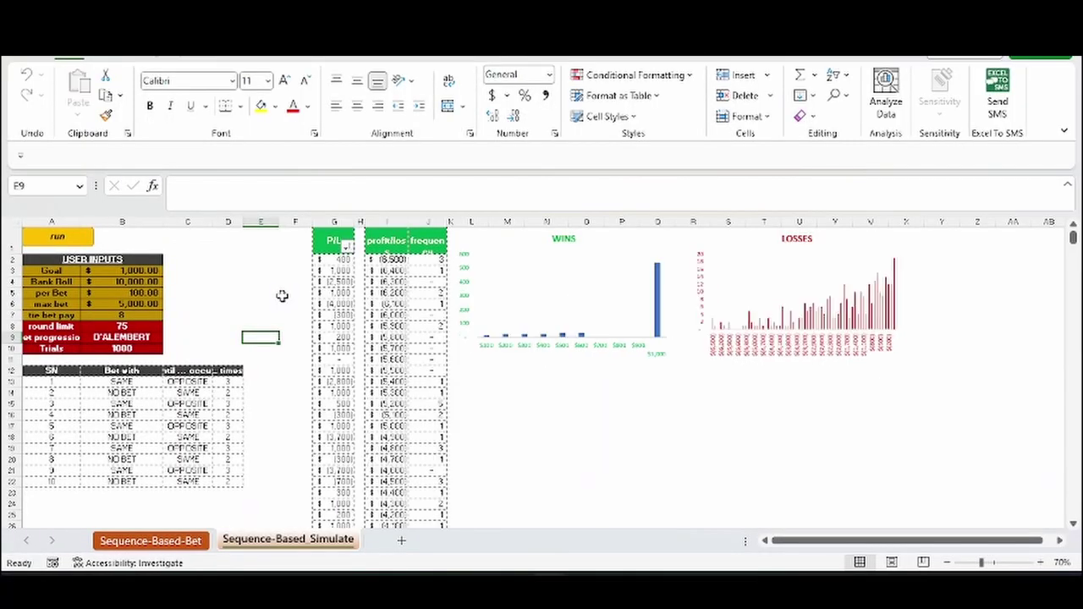
pyautogui.rightClick(658, 298)
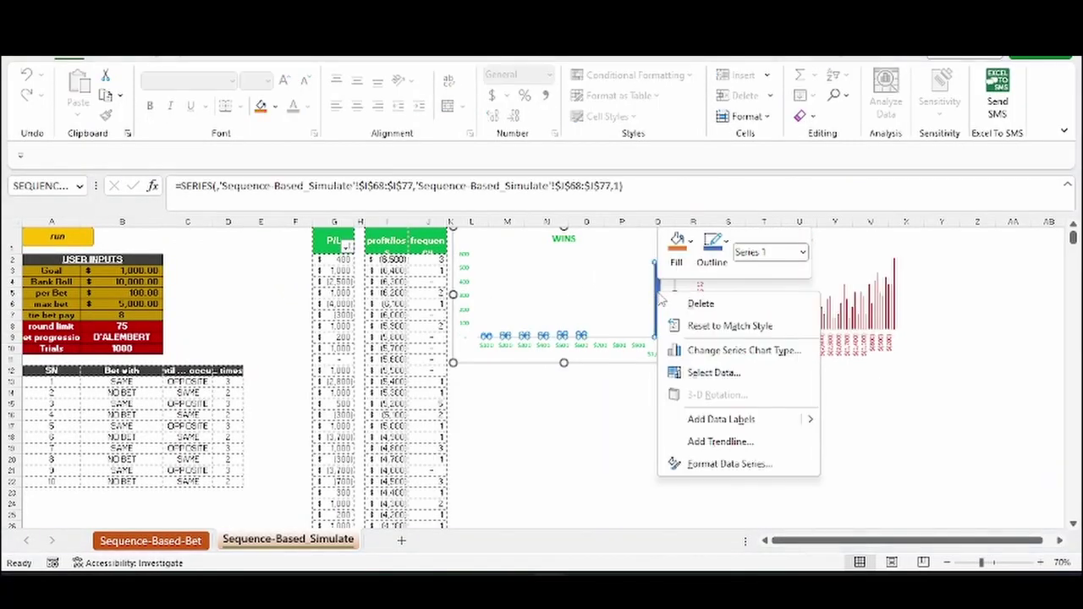
pyautogui.click(751, 418)
pyautogui.moveTo(659, 264)
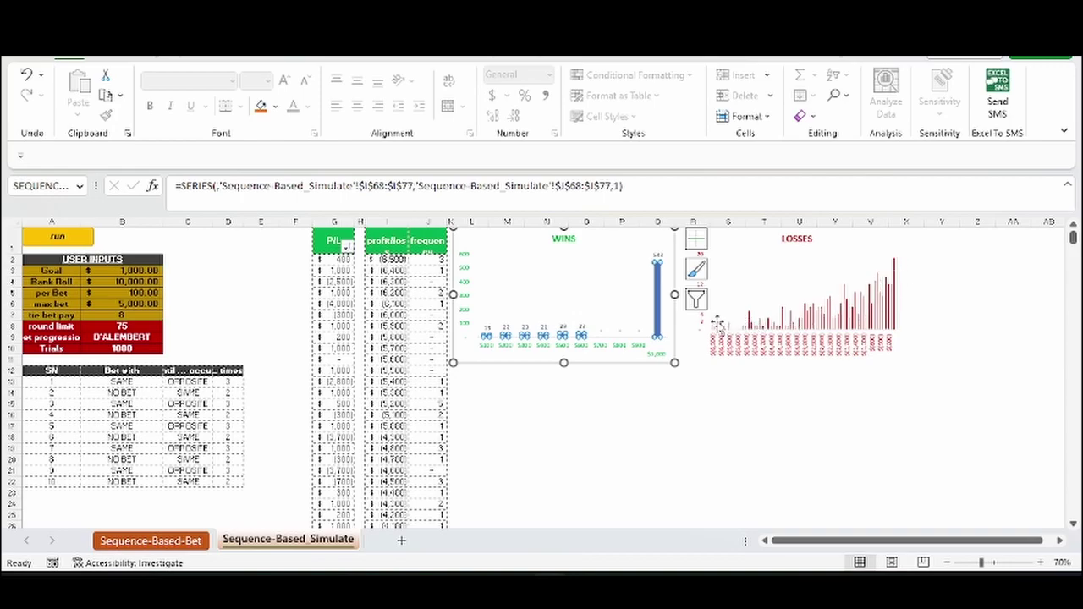
pyautogui.moveTo(718, 327)
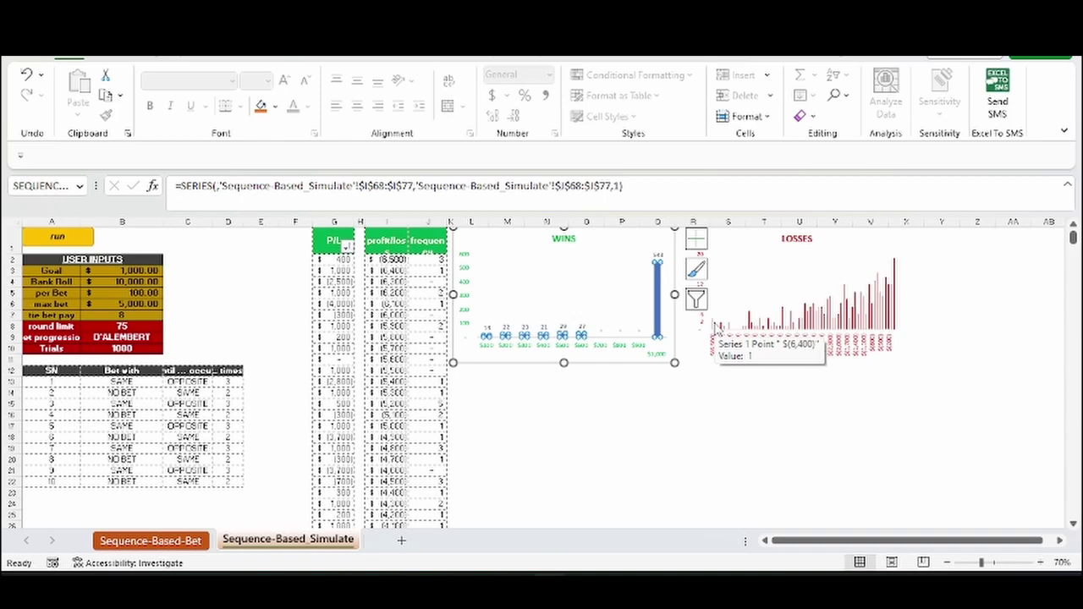
# Total the frequency column in cell J78 by summing J2:J77.
pyautogui.scroll(-13, 559, 395)
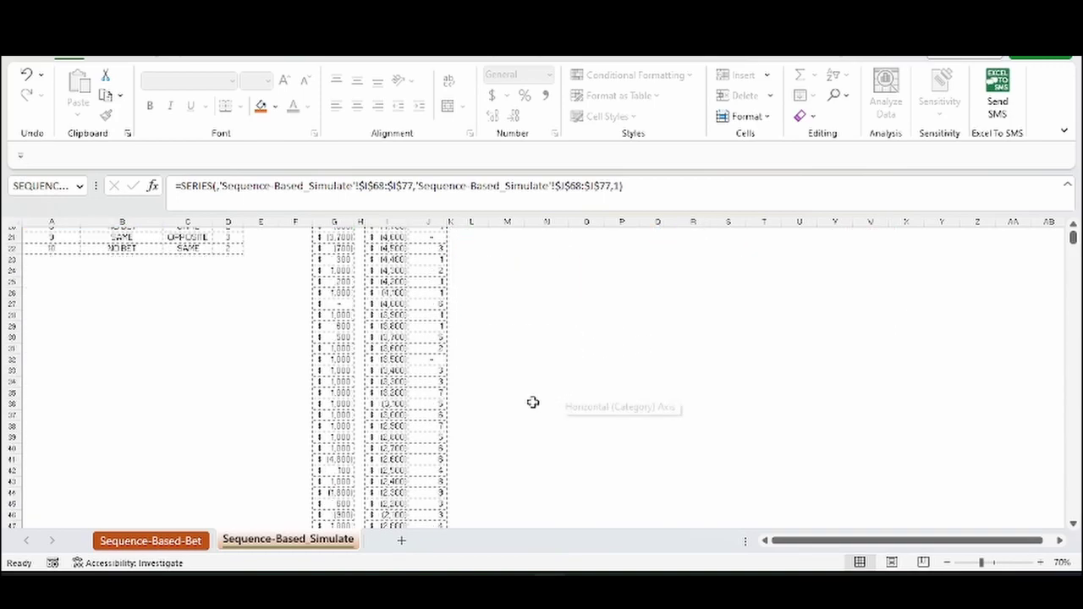
pyautogui.scroll(-7, 480, 425)
pyautogui.click(436, 414)
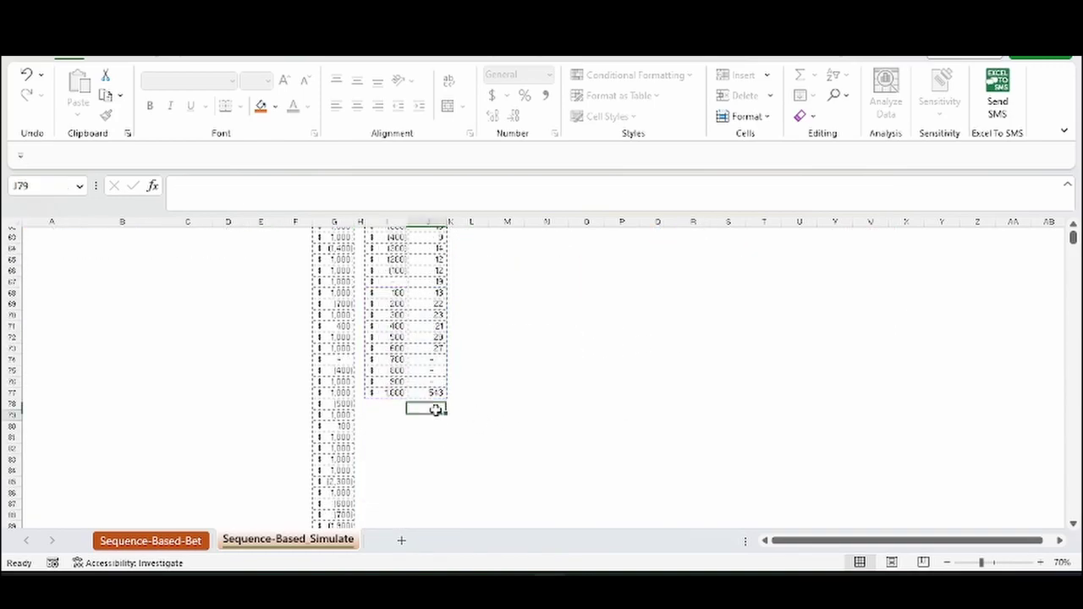
pyautogui.click(432, 404)
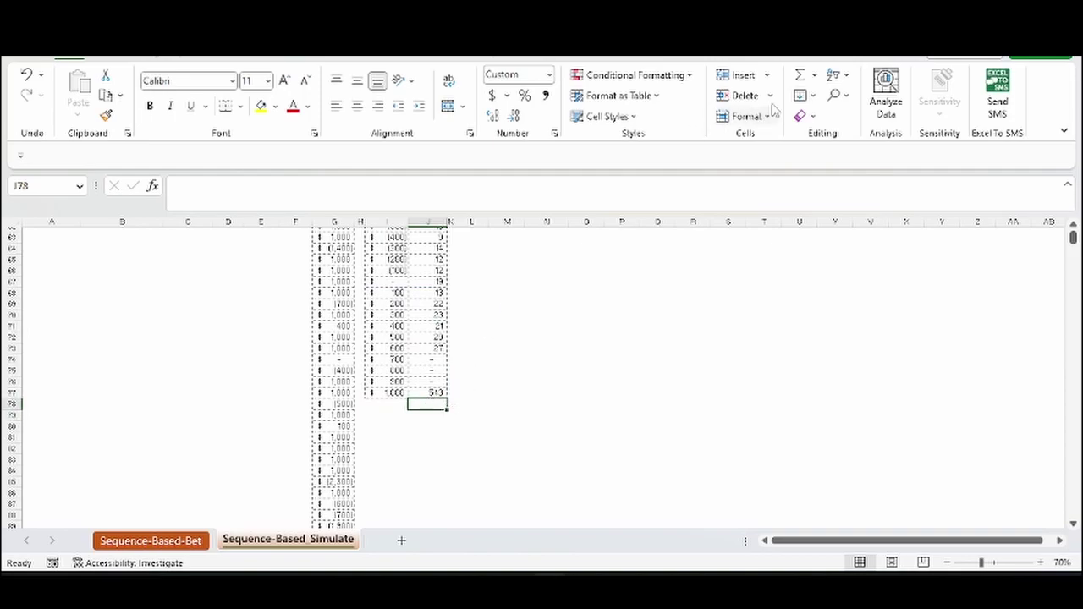
pyautogui.click(798, 76)
pyautogui.press('Return')
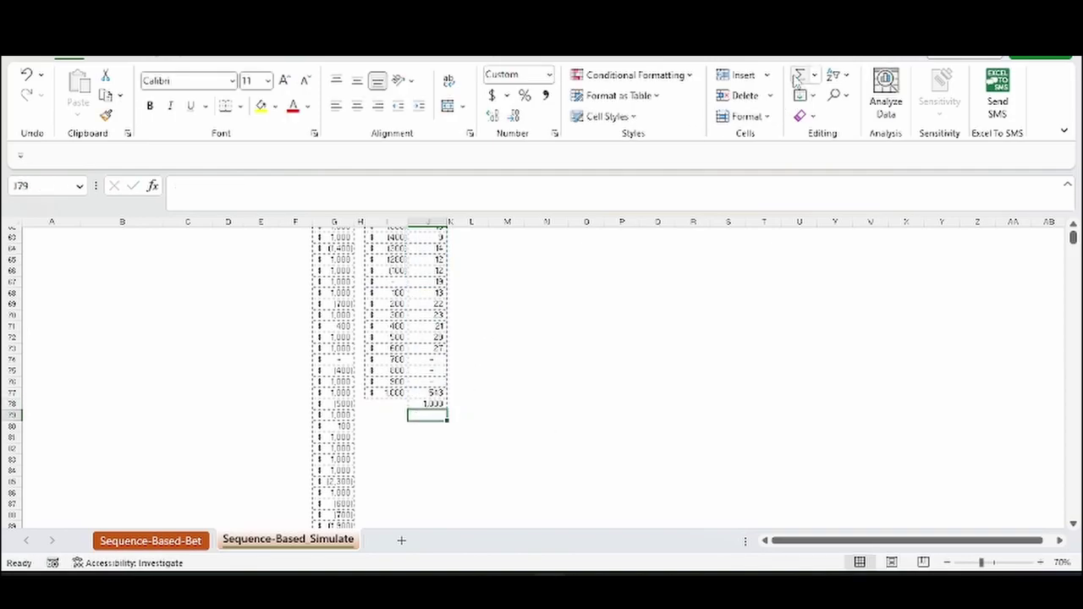
pyautogui.click(434, 404)
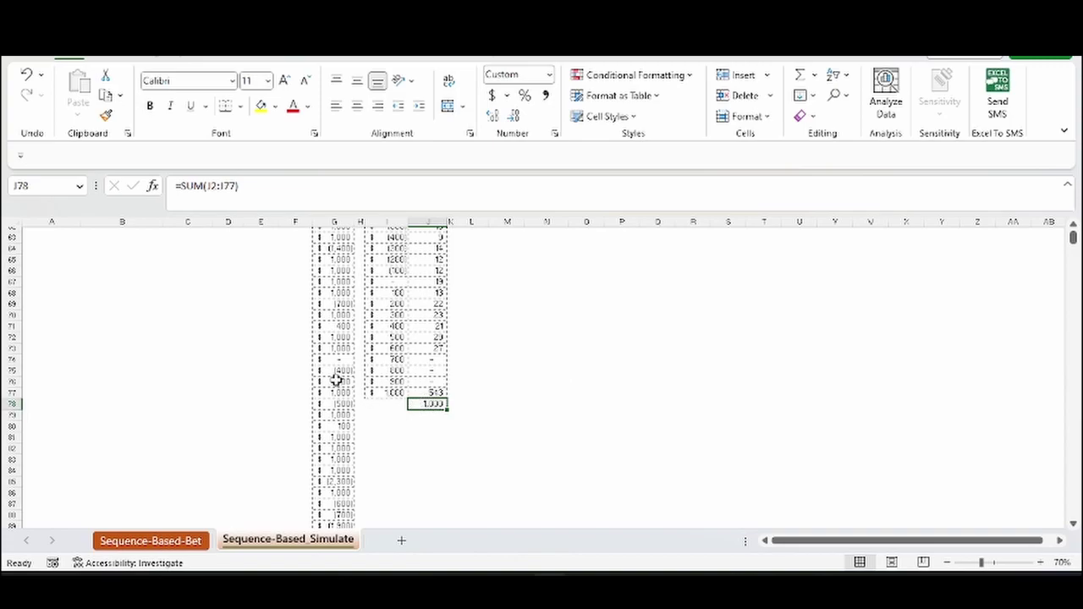
# Enter the label "Total win and breakeven" in cell L79 and widen column L to fit it.
pyautogui.scroll(20, 274, 344)
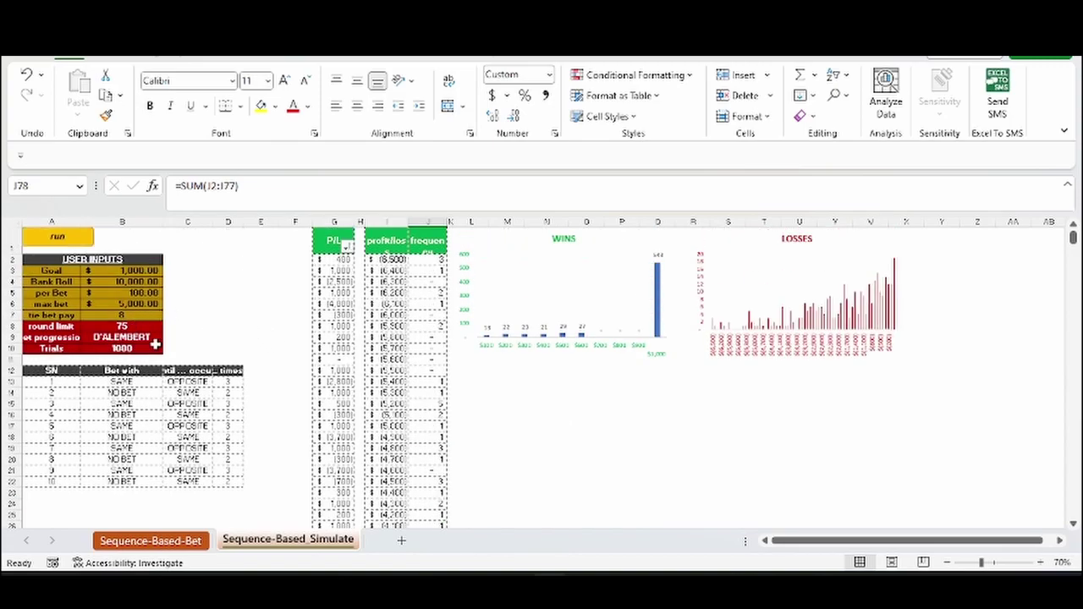
pyautogui.scroll(-20, 472, 369)
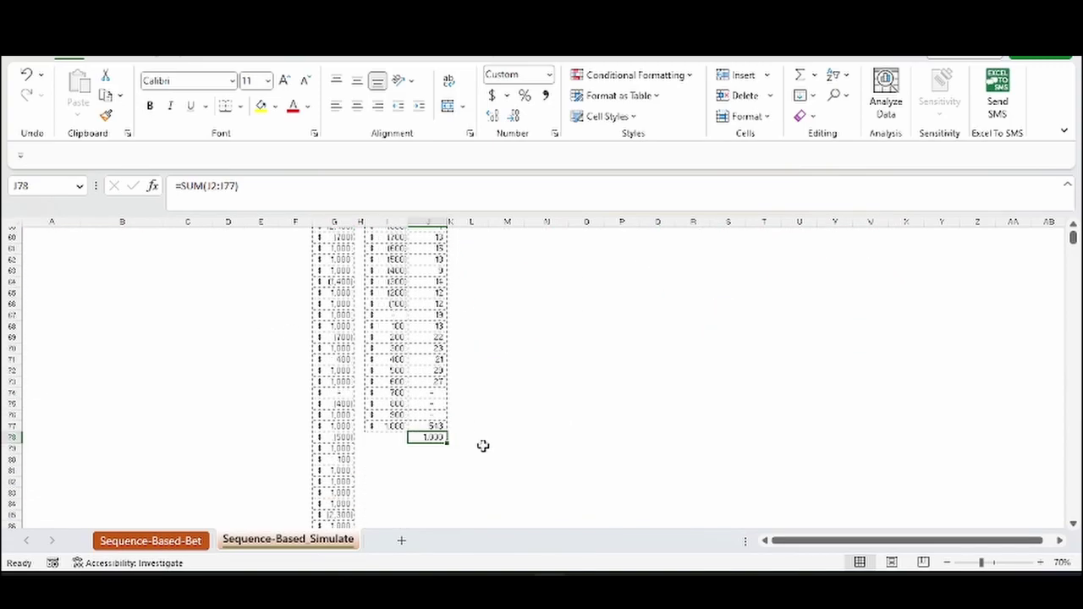
pyautogui.click(483, 446)
pyautogui.write('Total win and breakeven')
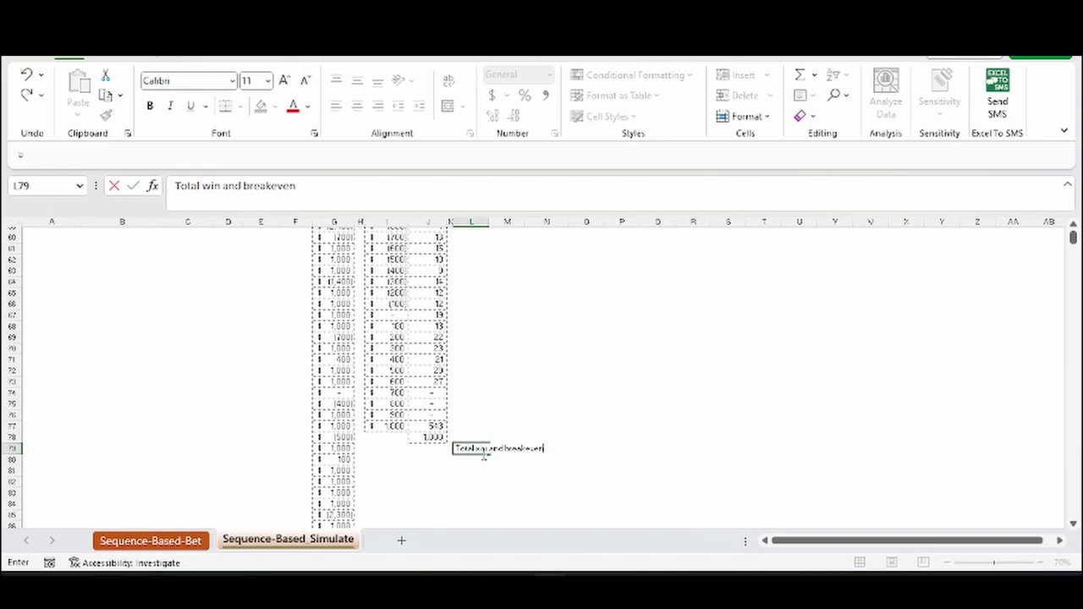
pyautogui.press('Tab')
pyautogui.moveTo(491, 225); pyautogui.dragTo(556, 224)
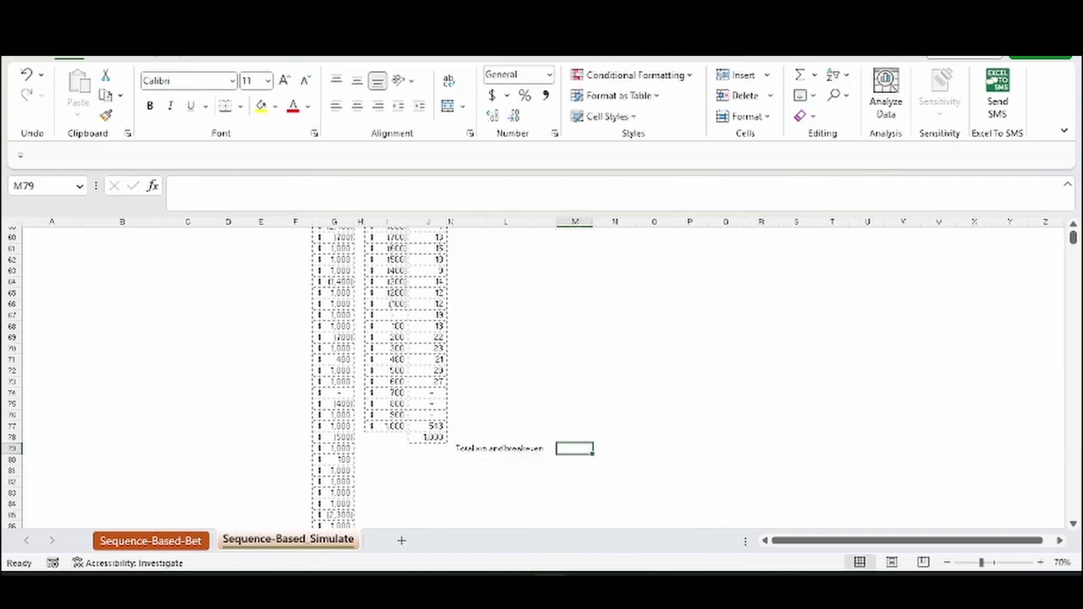
# Sum the breakeven and winning frequencies J67:J77 in cell M79.
pyautogui.click(800, 76)
pyautogui.click(437, 425)
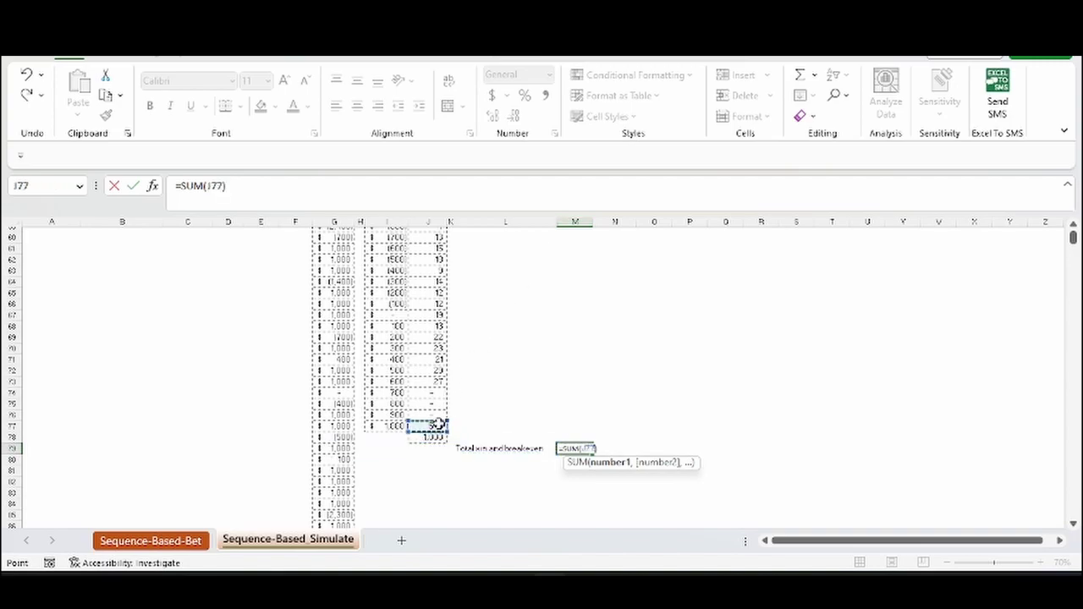
pyautogui.scroll(1, 437, 423)
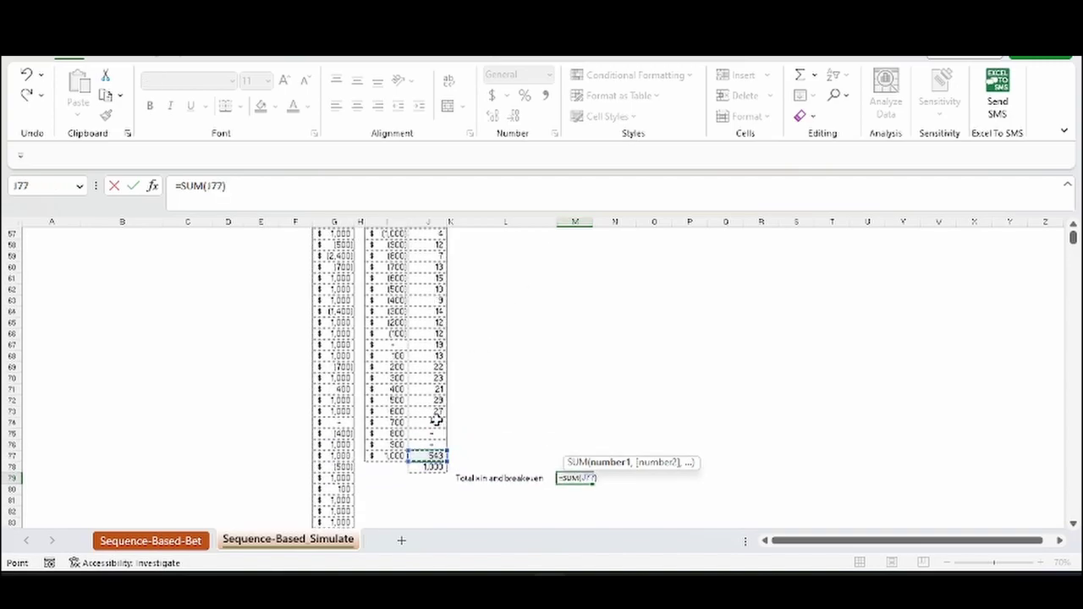
pyautogui.keyDown('shift'); pyautogui.click(437, 350); pyautogui.keyUp('shift')
pyautogui.press('Return')
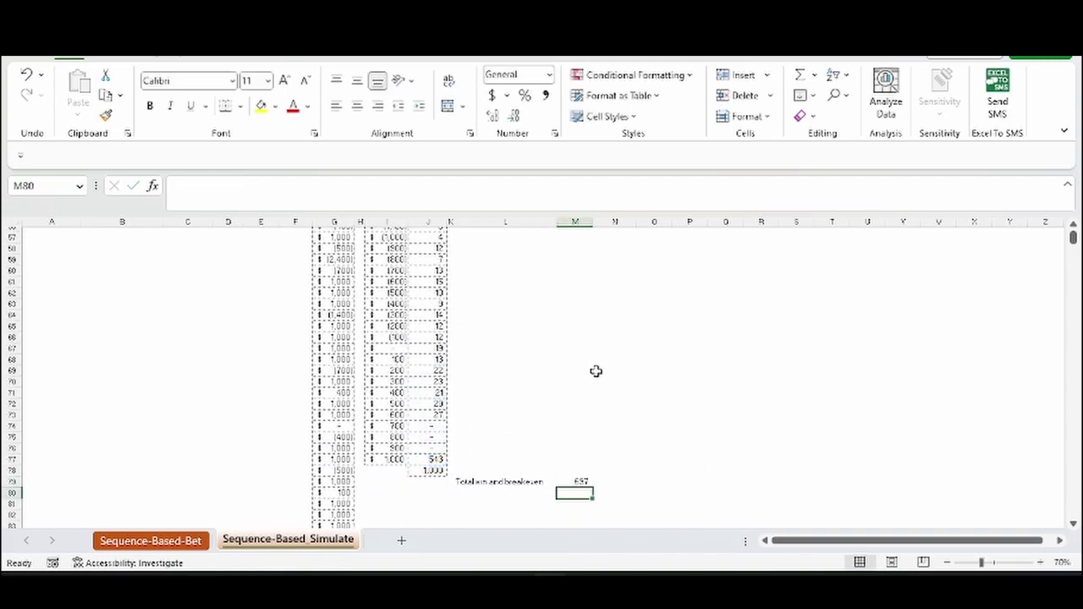
# Enter the label "Total win and breakeven" in cell L80 as well.
pyautogui.click(506, 498)
pyautogui.write('Ttoa')
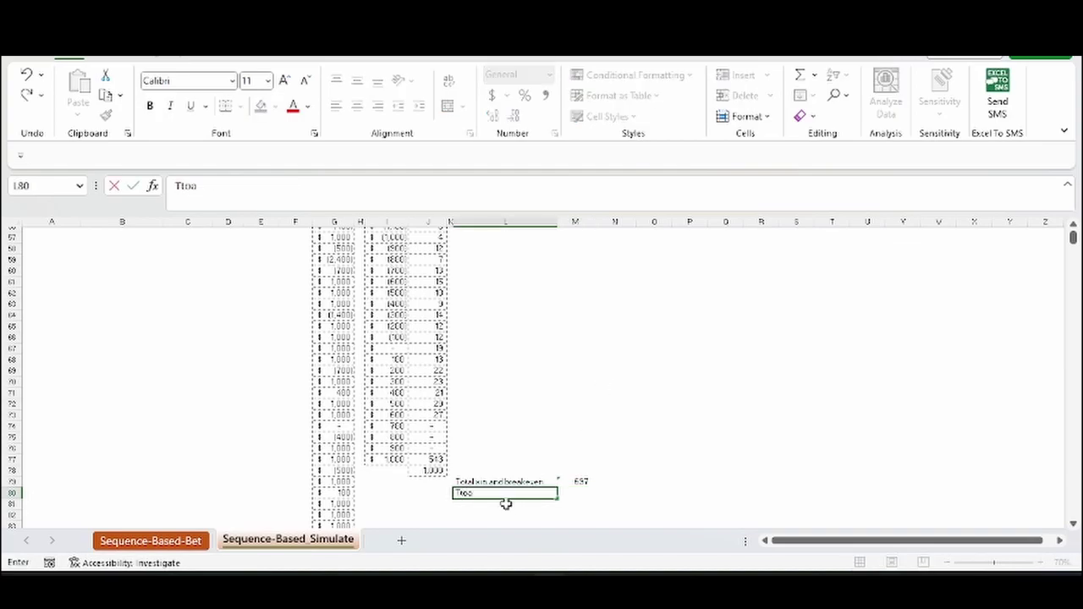
pyautogui.press('BackSpace')
pyautogui.press('BackSpace')
pyautogui.write('o')
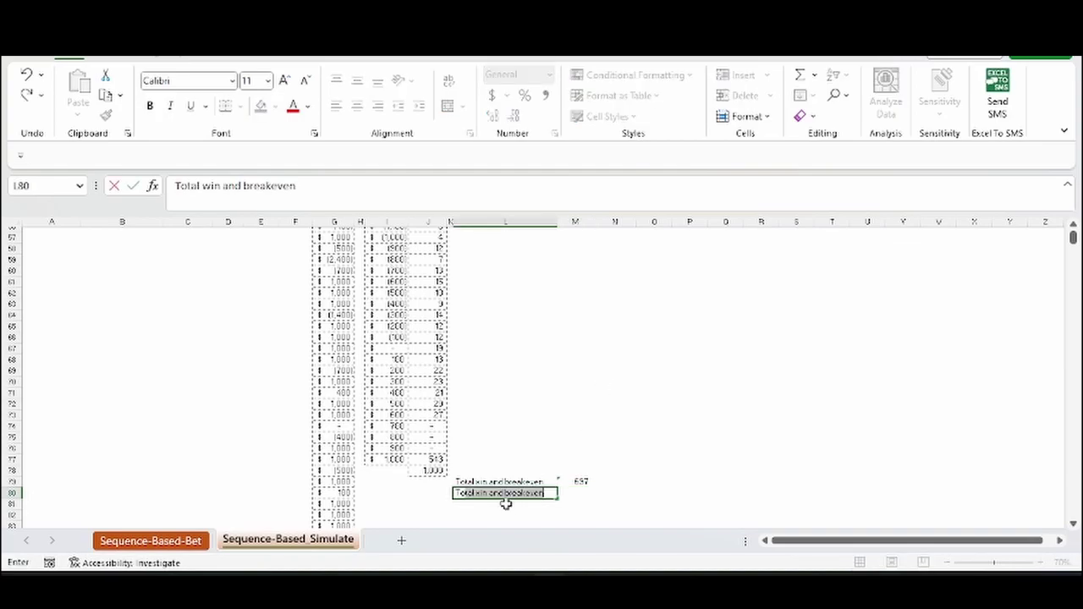
pyautogui.write('tal win')
pyautogui.press('Tab')
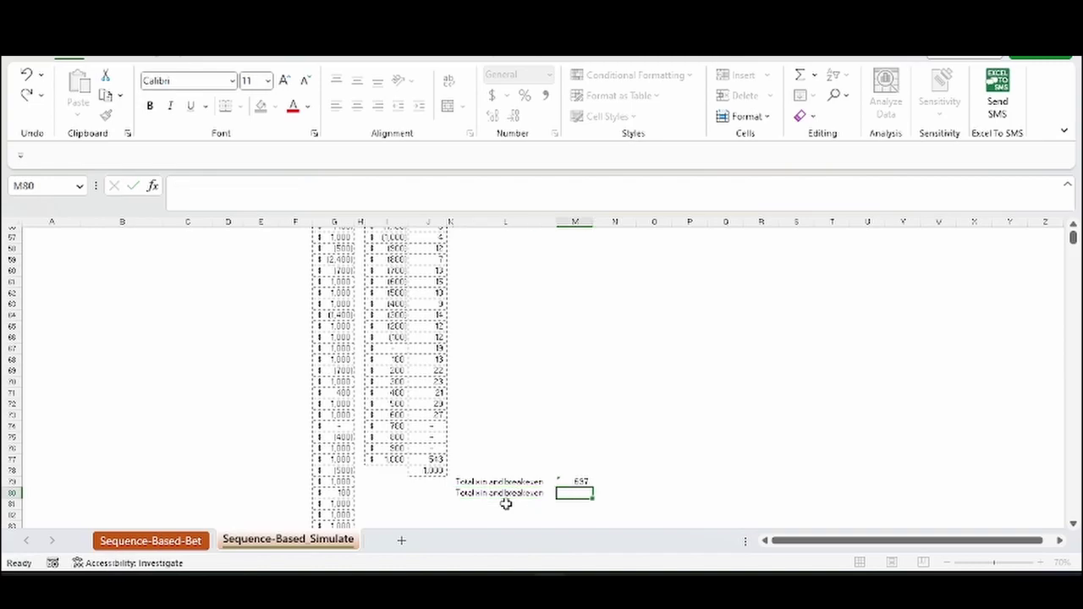
# Sum only the winning frequencies J68:J77 in cell M80.
pyautogui.click(800, 74)
pyautogui.click(436, 462)
pyautogui.moveTo(436, 461); pyautogui.dragTo(433, 364)
pyautogui.press('Return')
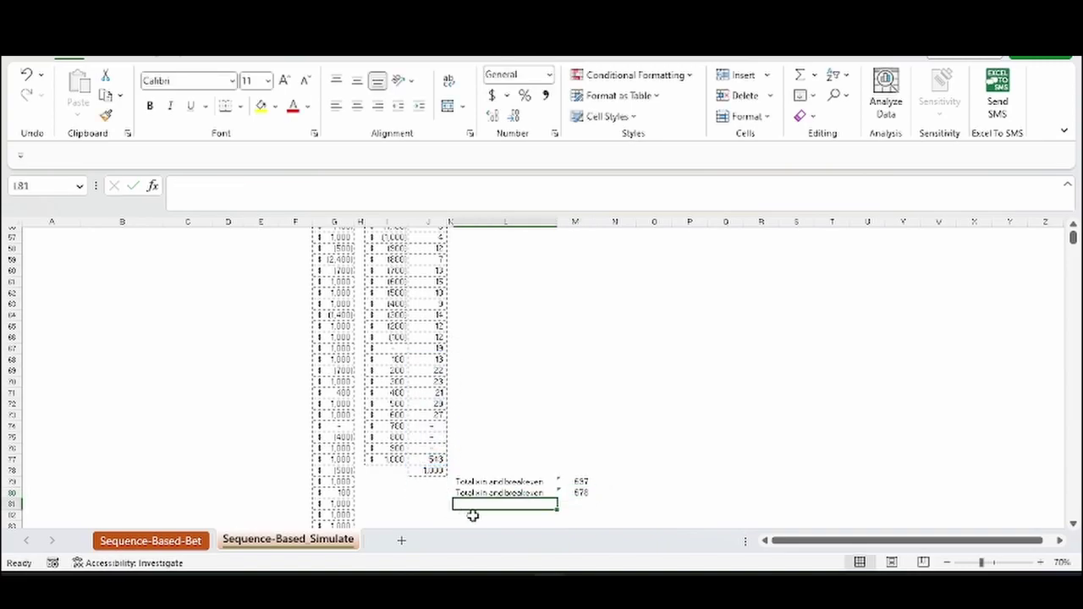
# Enter the label "Total loss" in cell L81 and sum the losing frequencies J2:J66 in M81.
pyautogui.write('Total ')
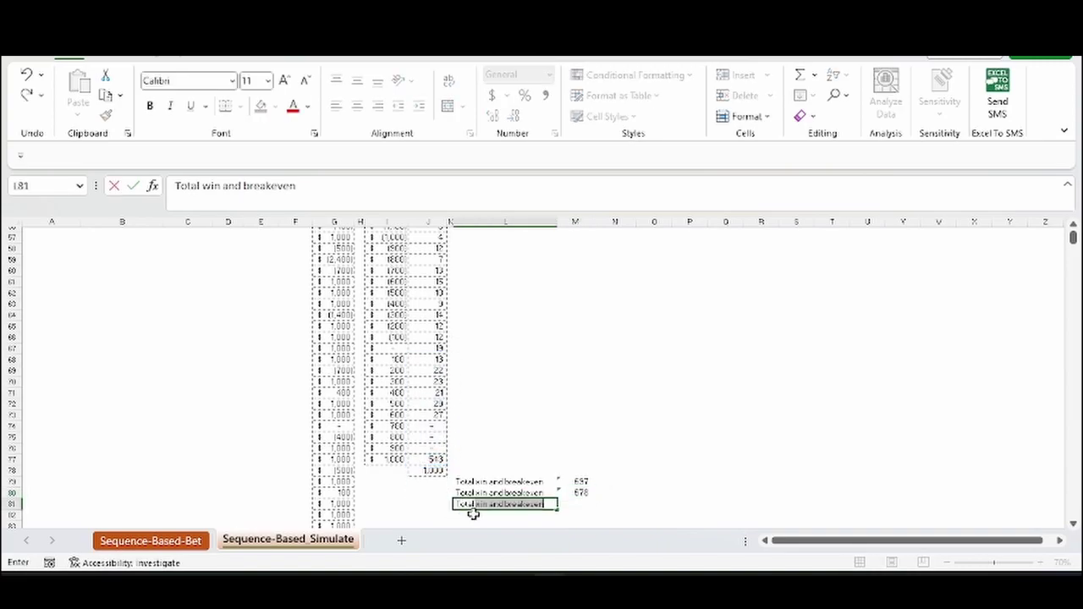
pyautogui.write('loss')
pyautogui.press('Tab')
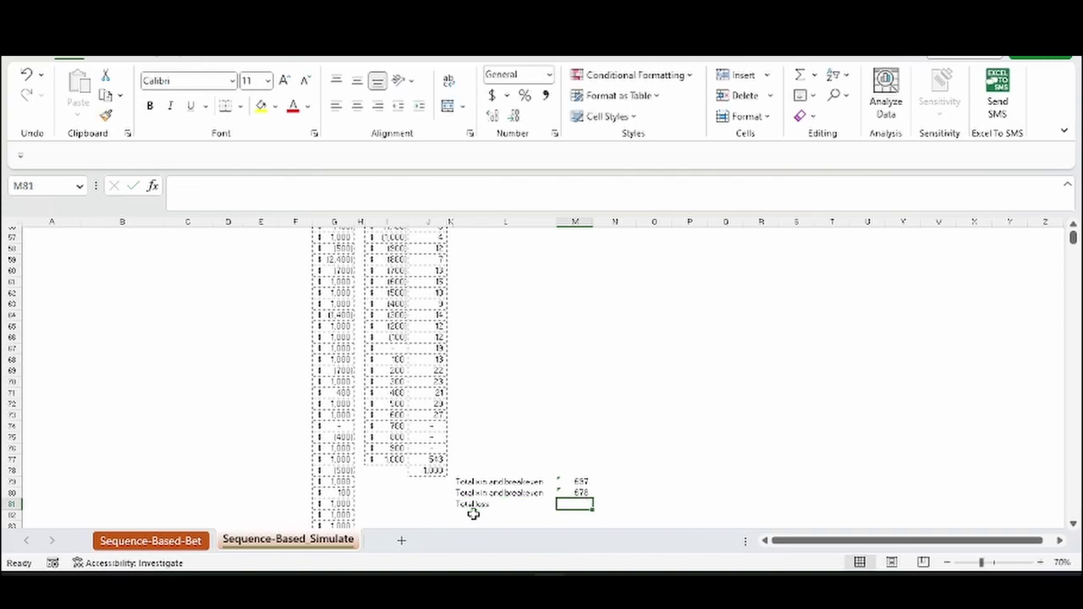
pyautogui.click(799, 75)
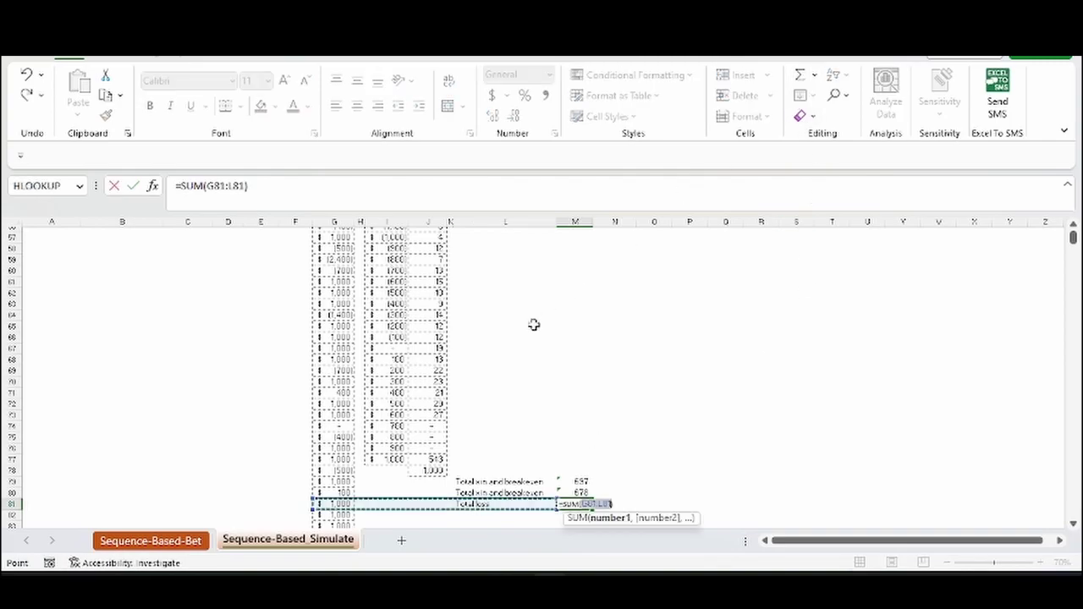
pyautogui.click(435, 336)
pyautogui.scroll(14, 435, 322)
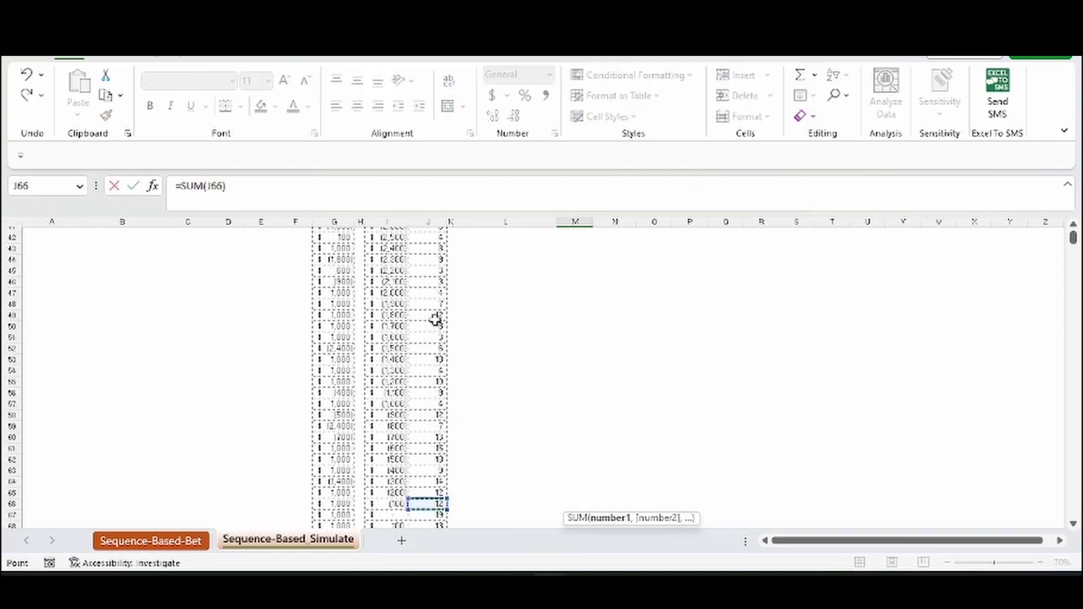
pyautogui.scroll(5, 435, 313)
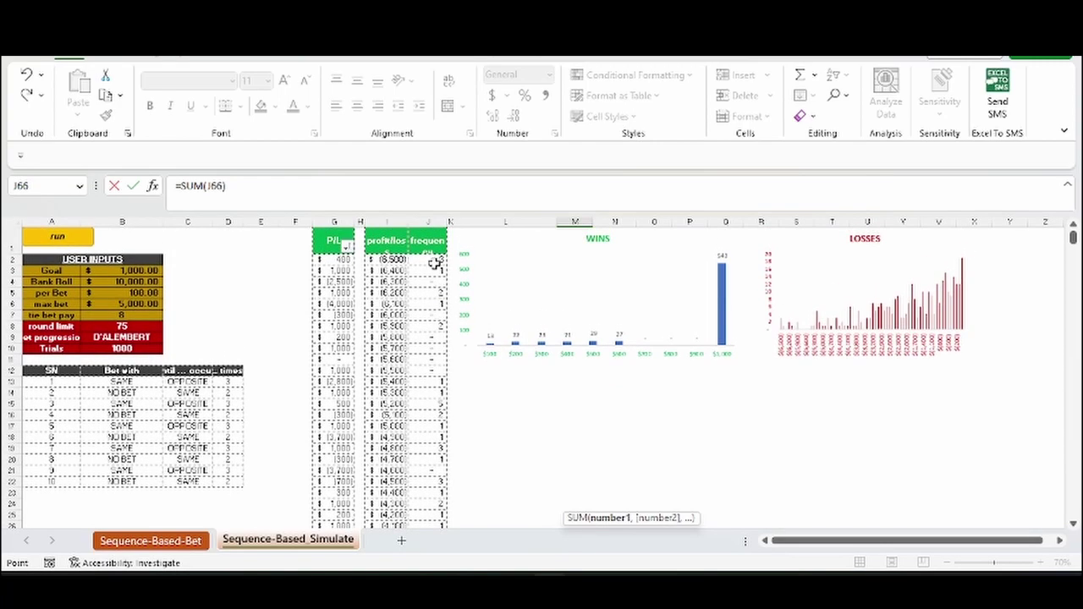
pyautogui.keyDown('shift'); pyautogui.click(433, 261); pyautogui.keyUp('shift')
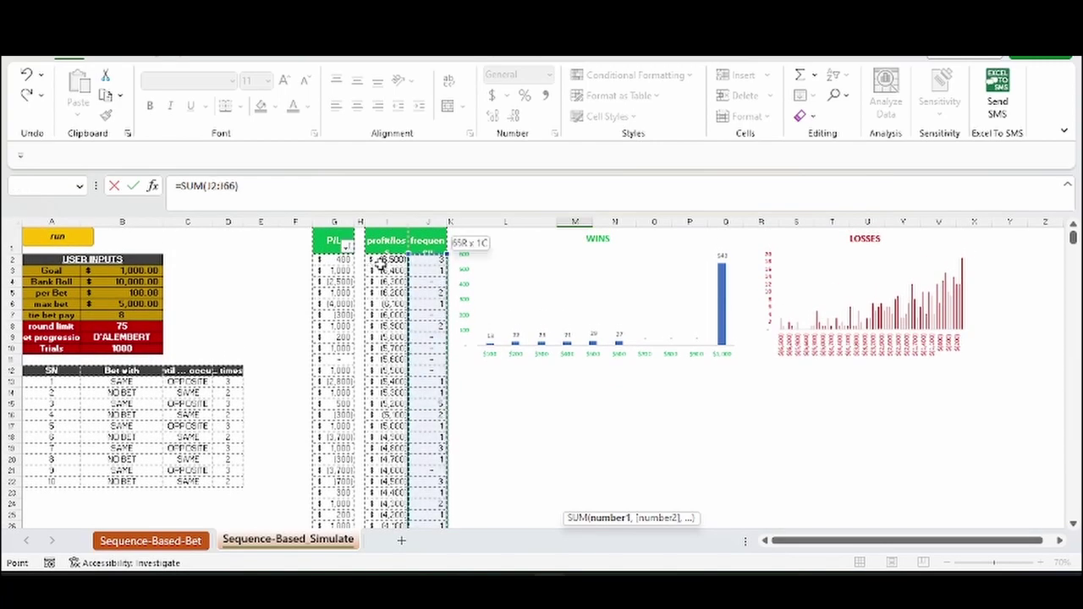
pyautogui.press('Tab')
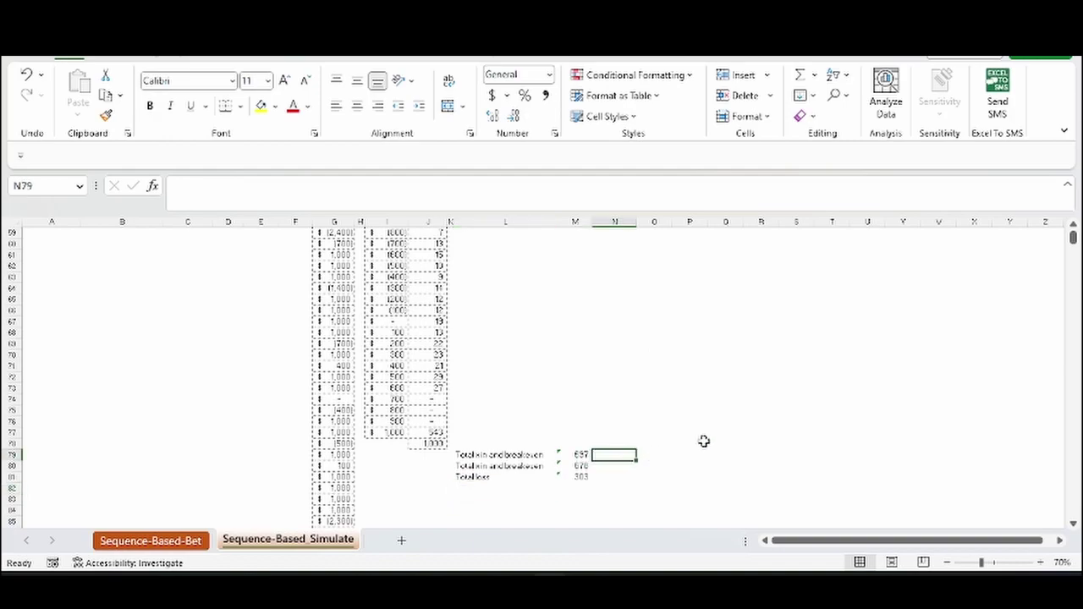
# Calculate each total's share of the trials with =697/1000 in N79, =678/1000 in N80 and =303/1000 in N81.
pyautogui.write('=697/1000')
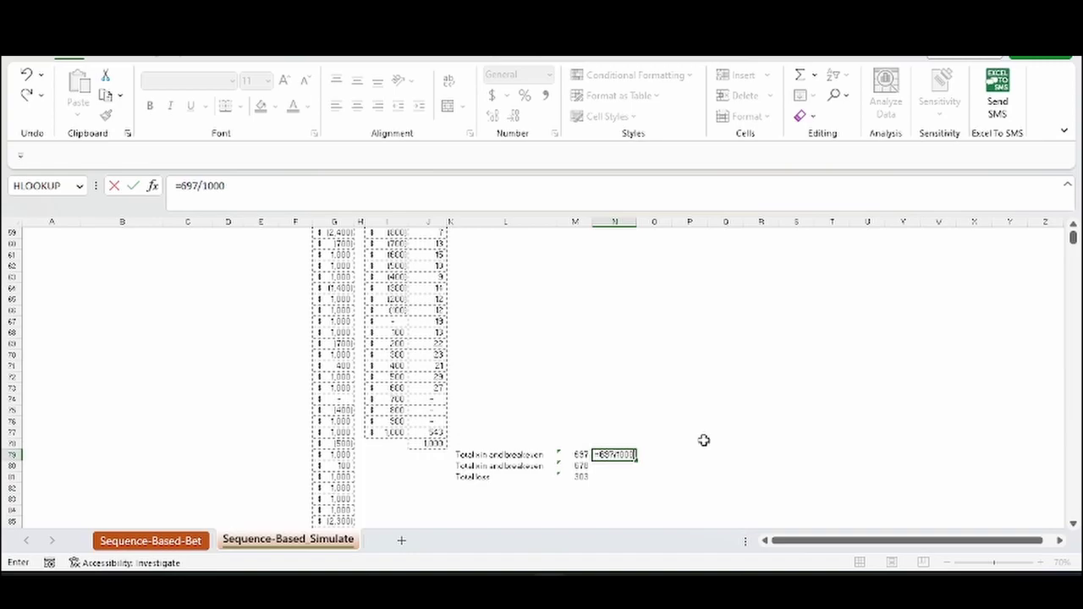
pyautogui.press('Return')
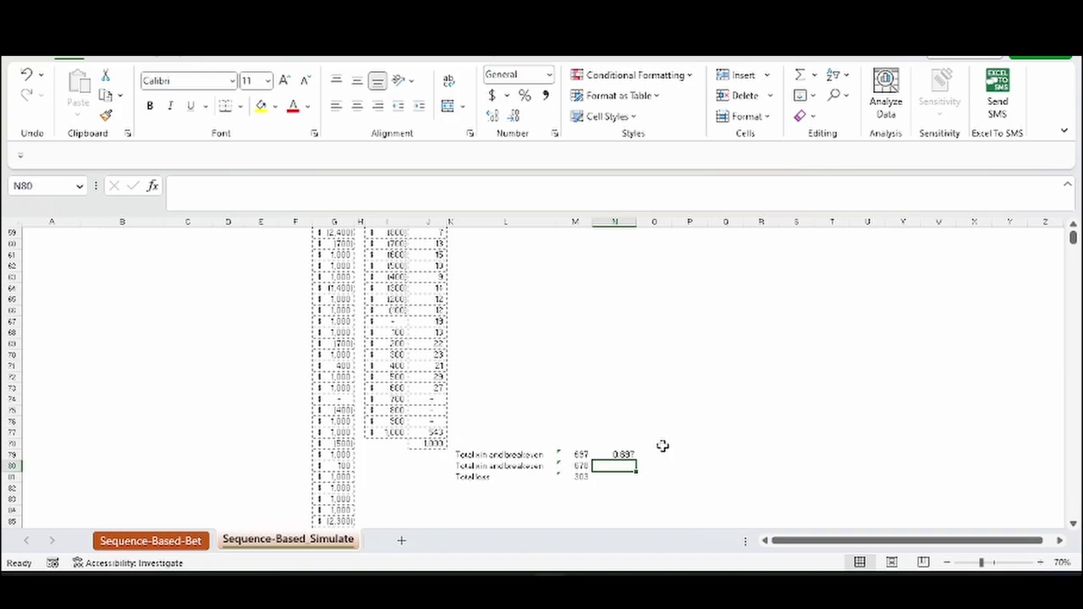
pyautogui.write('=678')
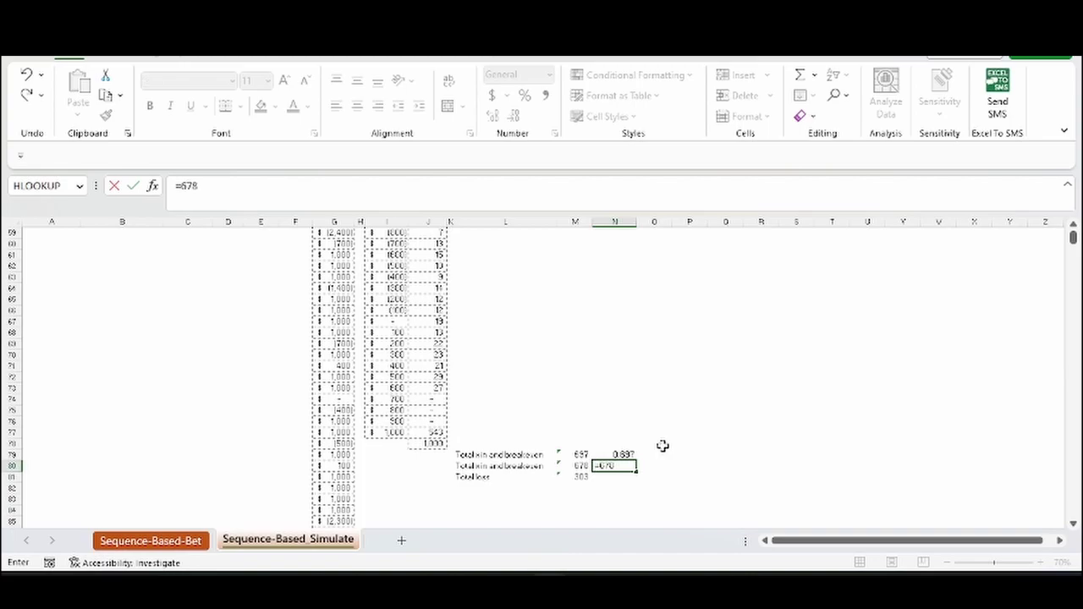
pyautogui.write('/1000')
pyautogui.press('Return')
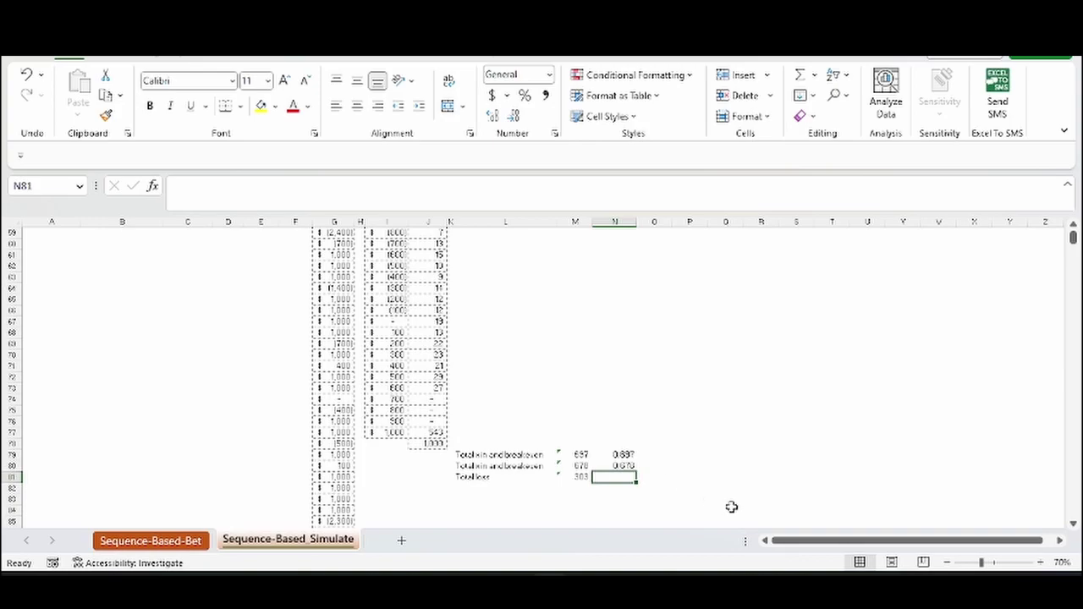
pyautogui.write('=')
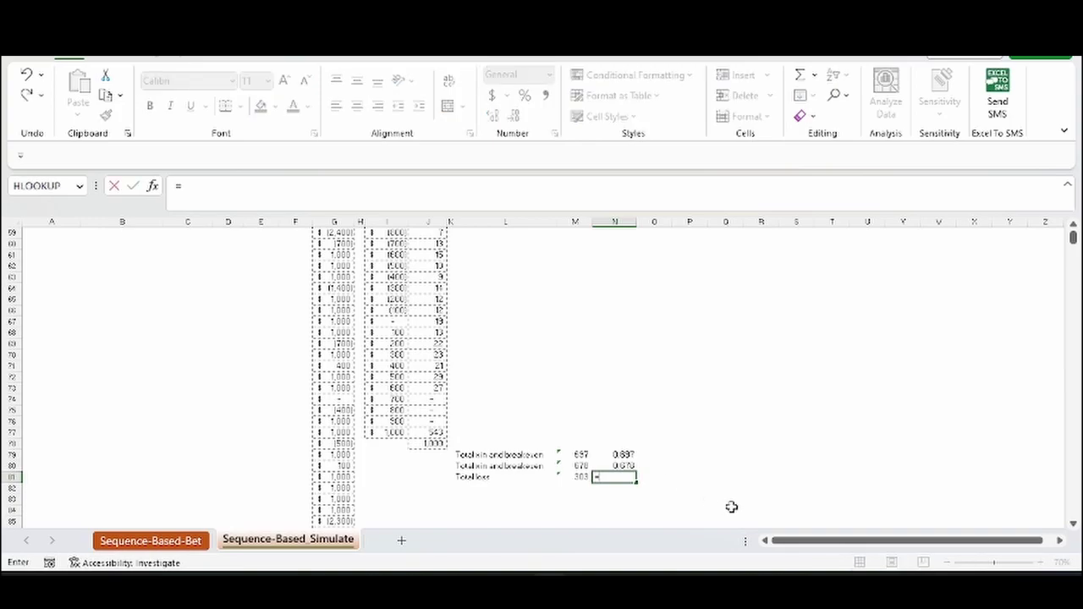
pyautogui.write('303/1000')
pyautogui.press('Return')
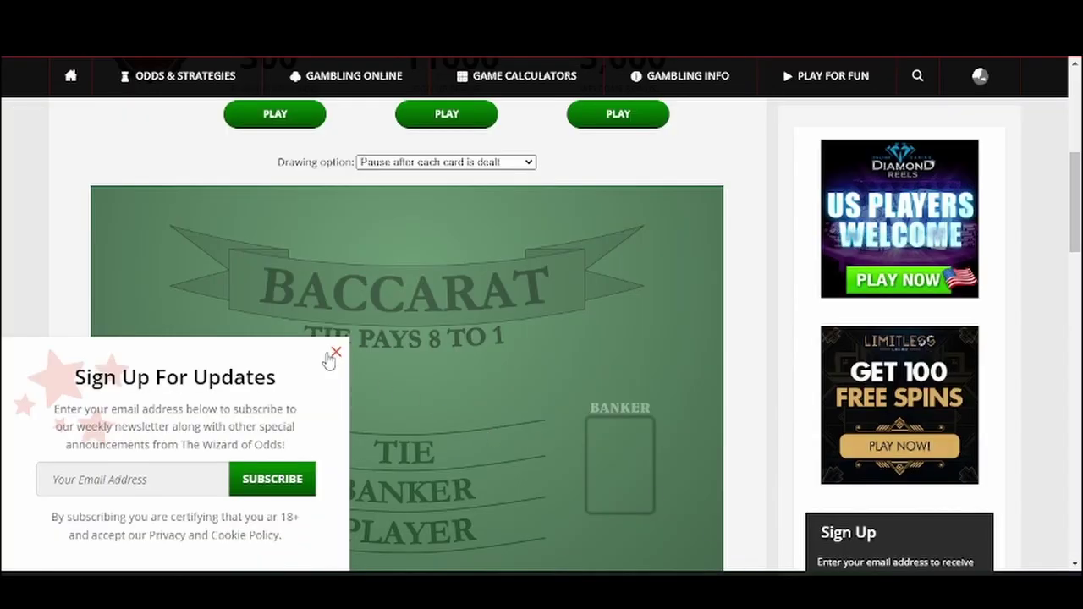
# Switch to the Wizard of Odds baccarat game page and close its newsletter sign-up pop-up.
pyautogui.click(335, 352)
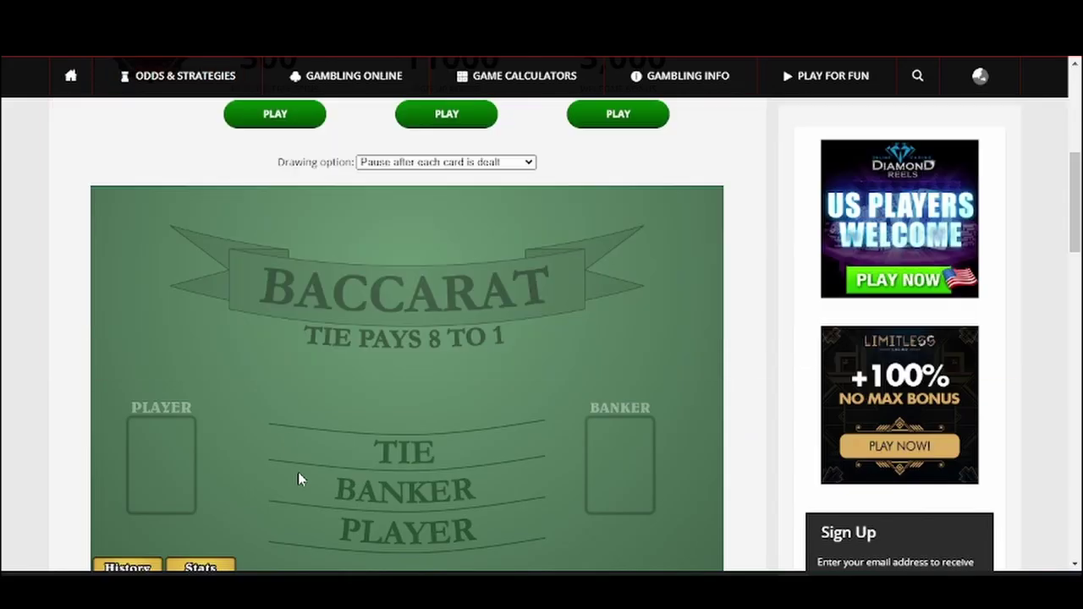
pyautogui.scroll(-1, 302, 479)
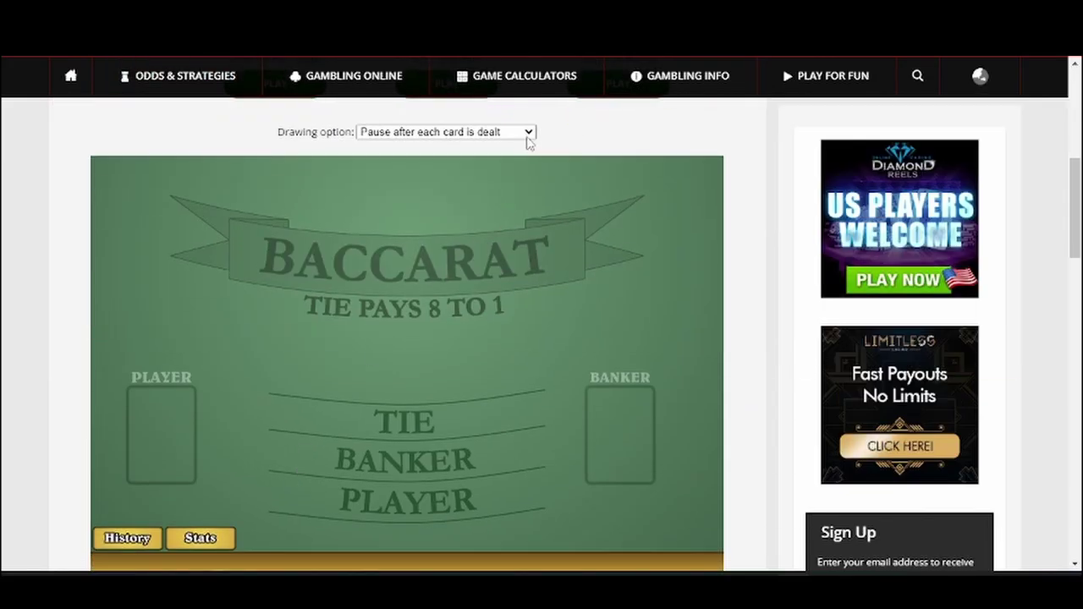
# Set the drawing option to "Deal and draw cards automatically" and check the game history.
pyautogui.click(527, 136)
pyautogui.click(506, 170)
pyautogui.scroll(-1, 378, 364)
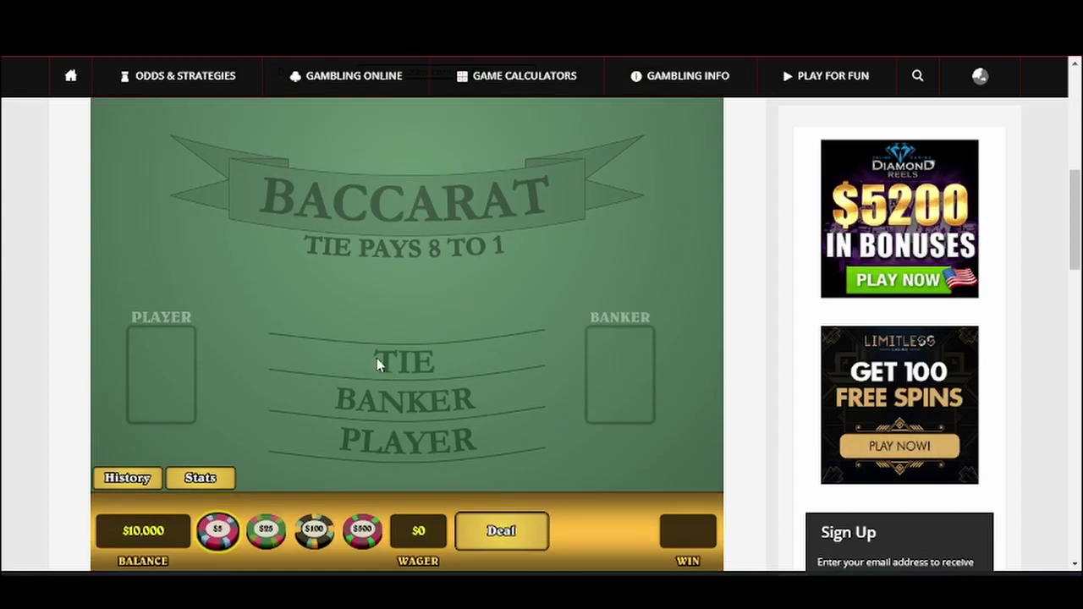
pyautogui.scroll(1, 370, 375)
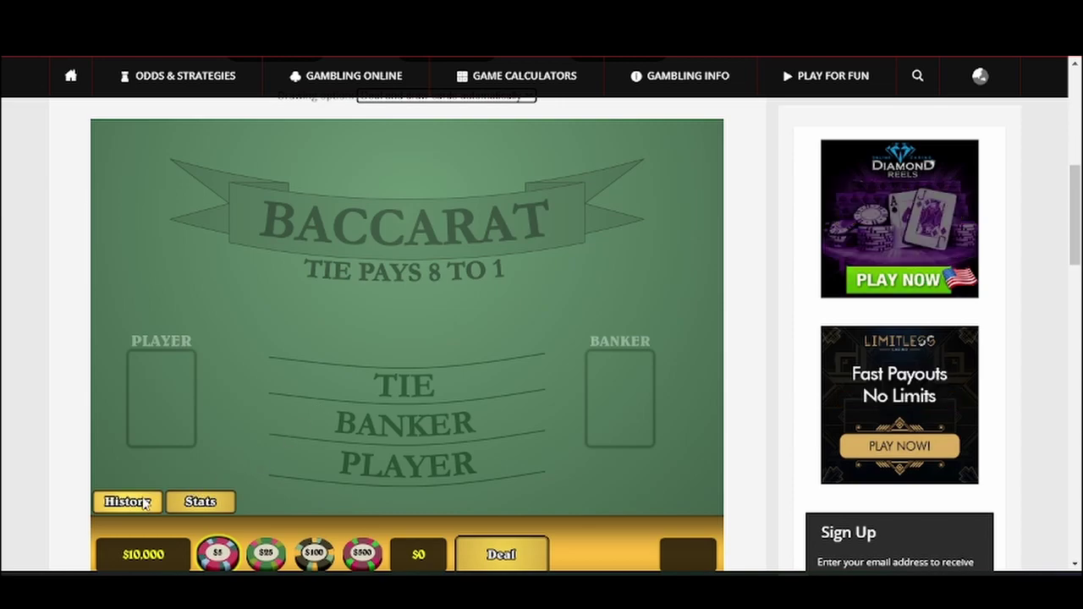
pyautogui.click(142, 503)
pyautogui.click(144, 503)
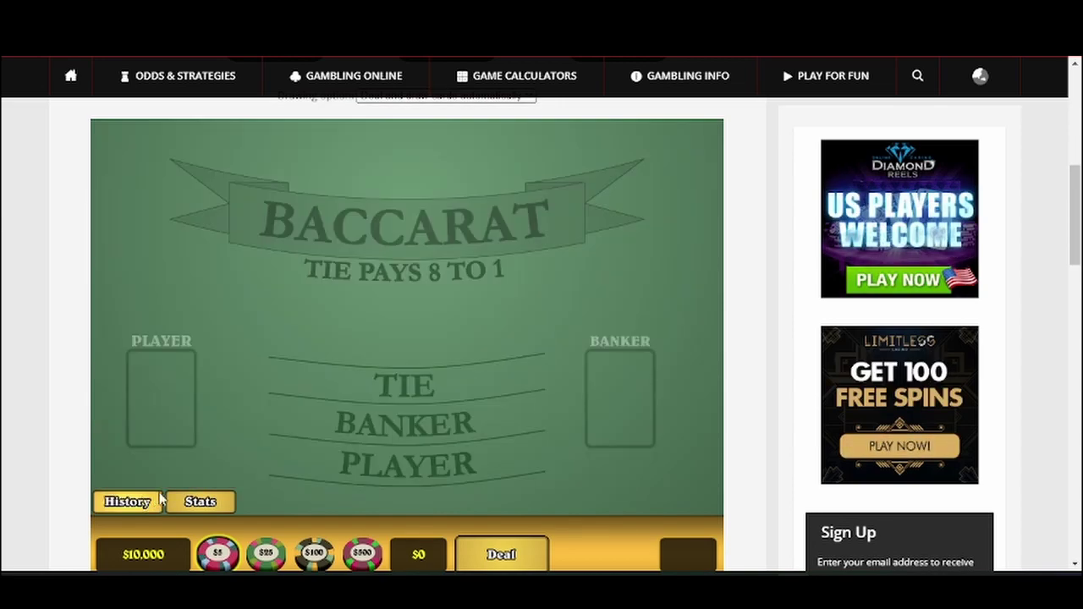
# Place a $100 bet on Player and deal the first baccarat hand.
pyautogui.click(314, 555)
pyautogui.click(385, 474)
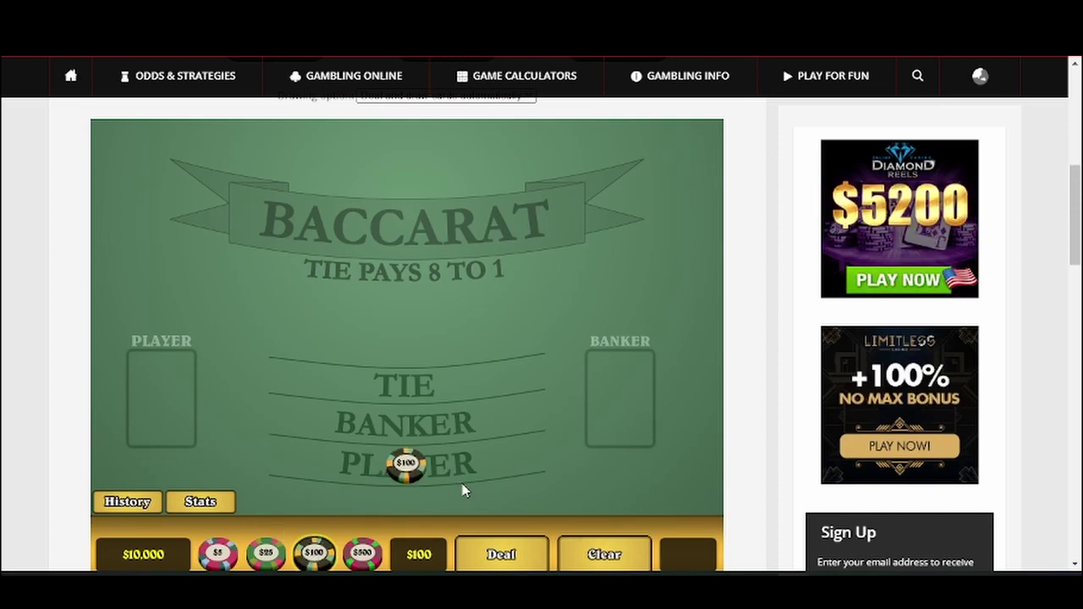
pyautogui.click(499, 552)
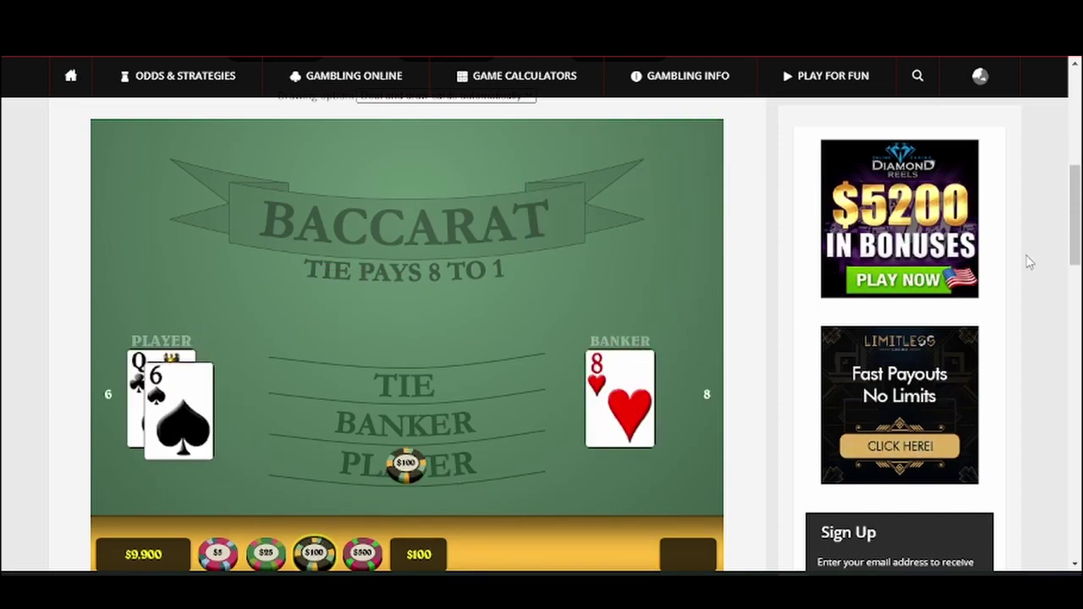
pyautogui.moveTo(1079, 235); pyautogui.dragTo(1079, 241)
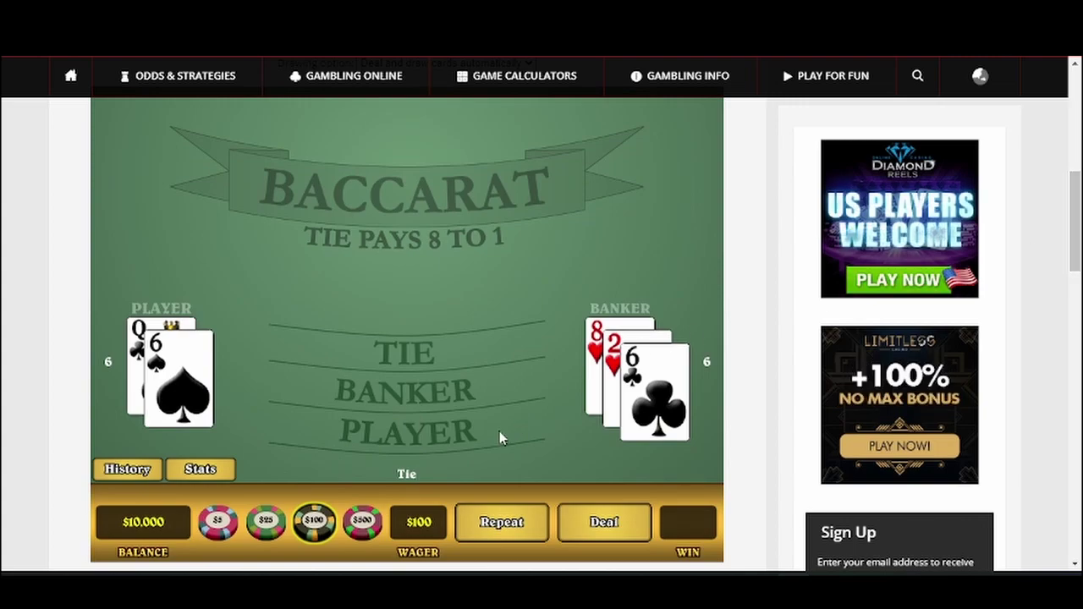
# Play two more hands, repeating the $100 bet on Player for each.
pyautogui.click(501, 528)
pyautogui.click(498, 529)
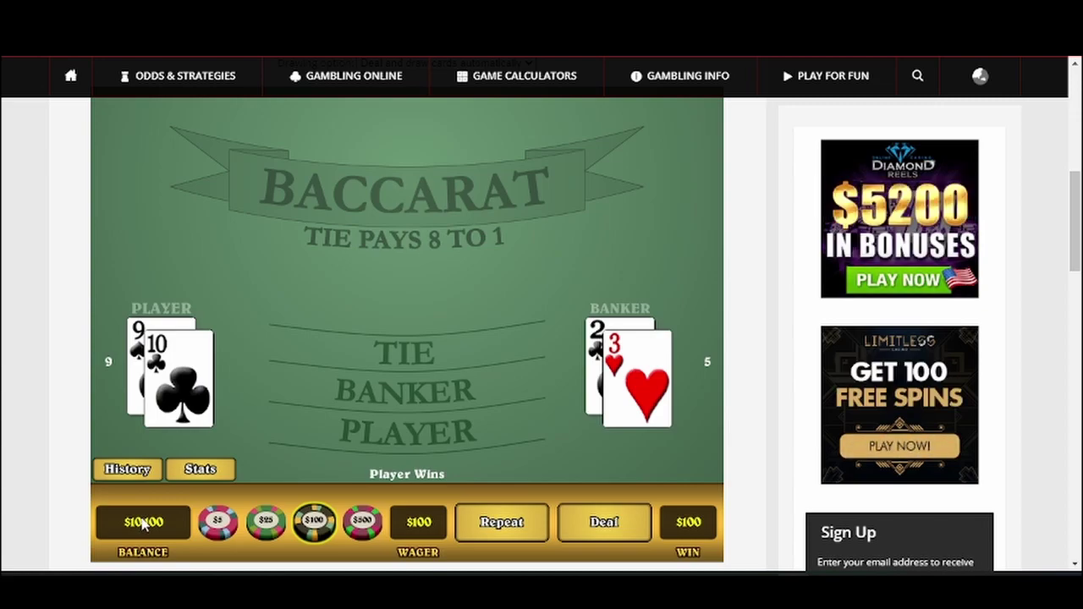
pyautogui.click(398, 445)
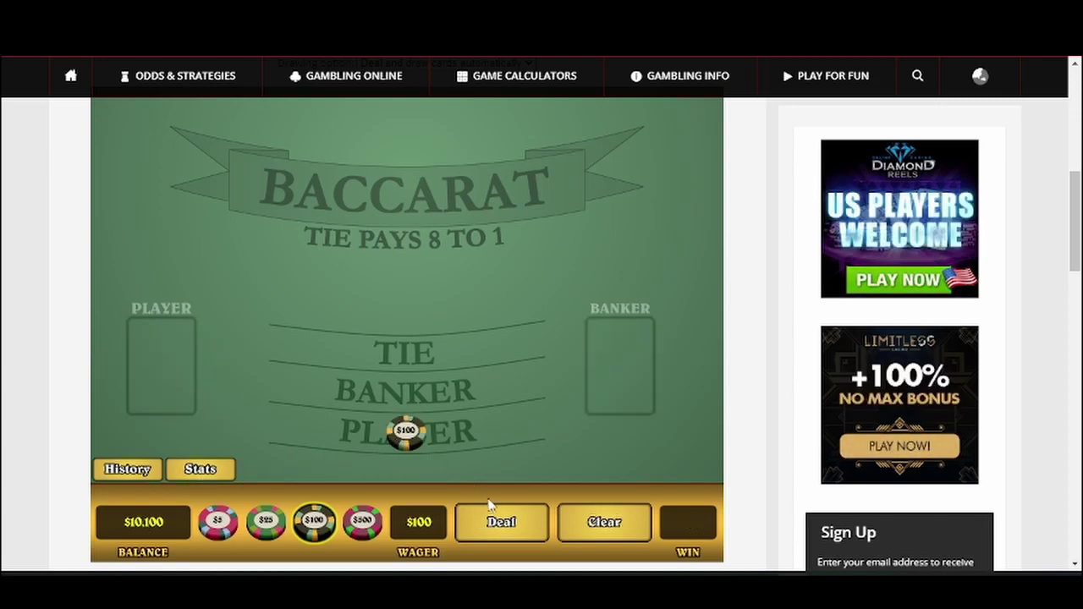
pyautogui.click(504, 521)
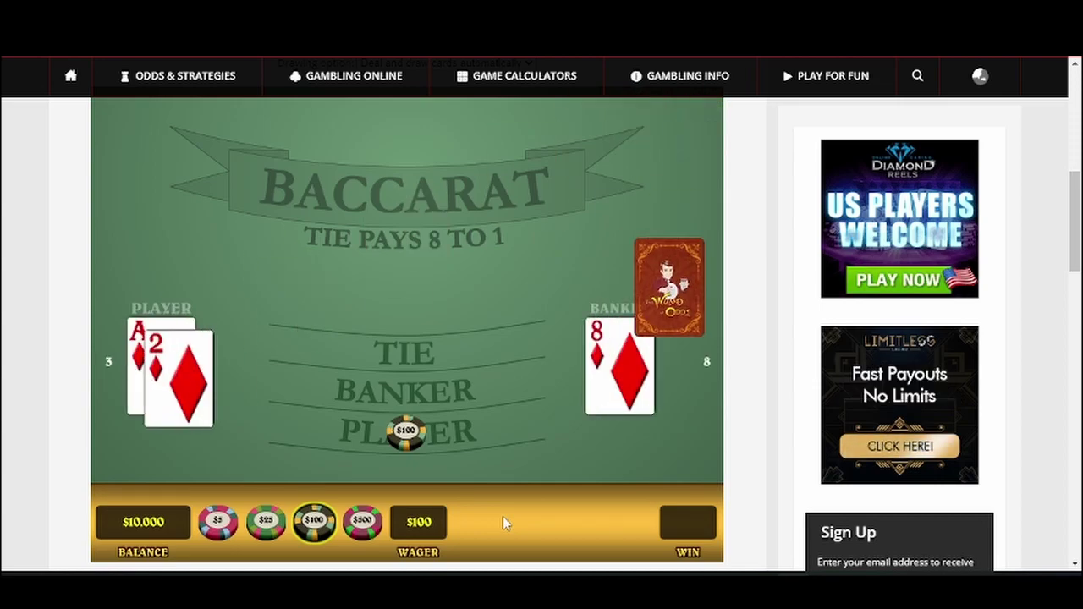